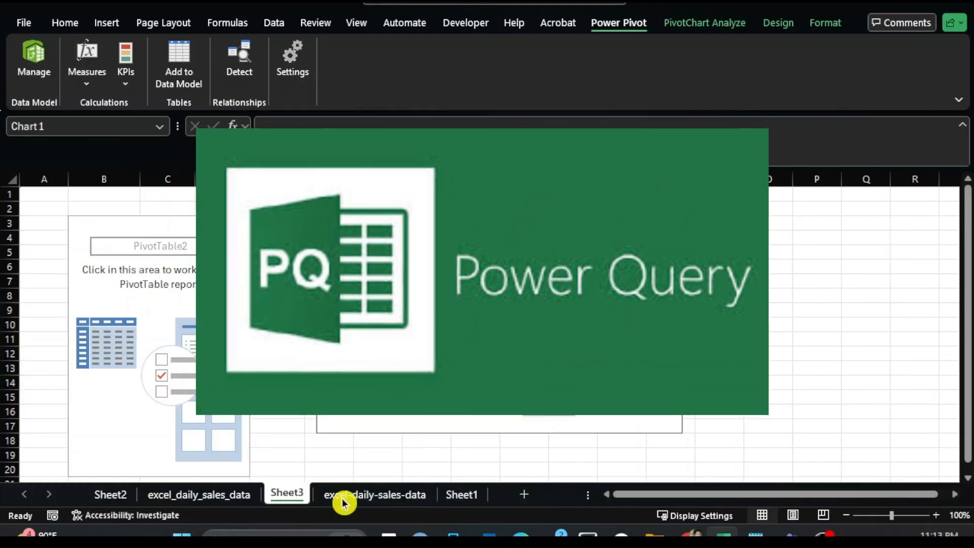
click(374, 498)
click(243, 498)
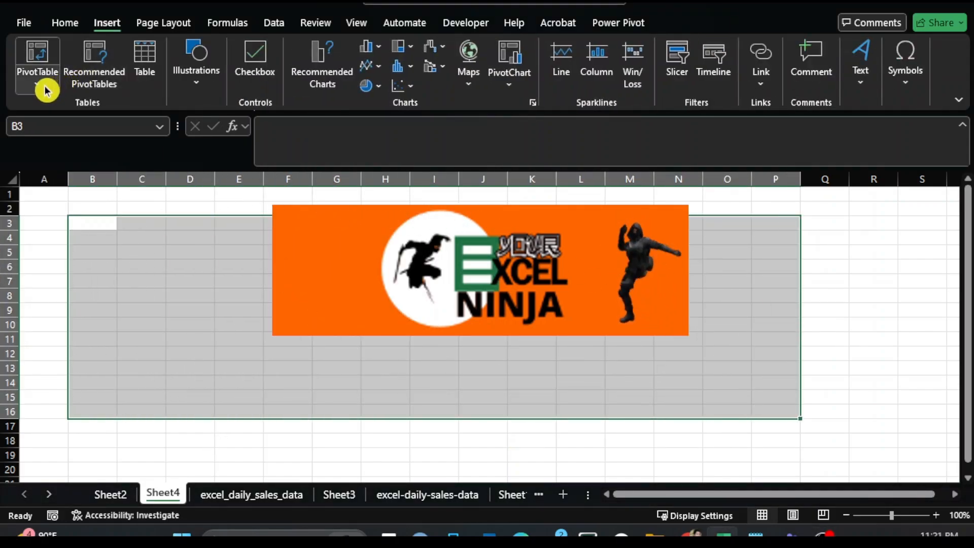
click(41, 82)
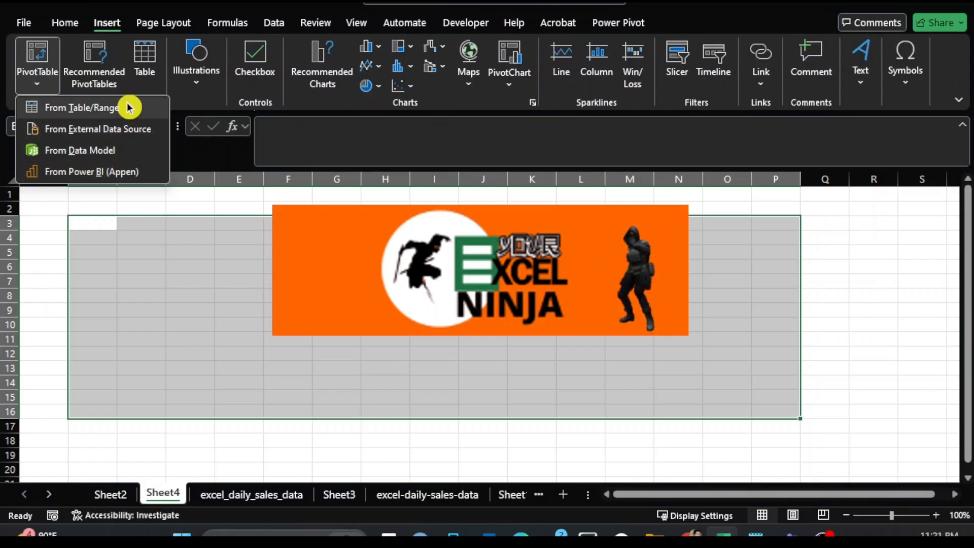
click(57, 84)
click(44, 90)
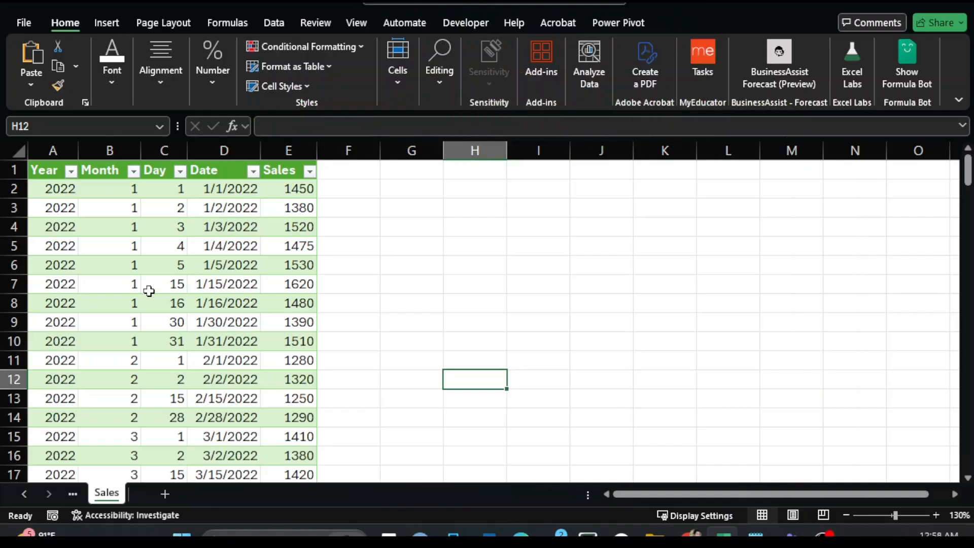
- Examine the Sales table's daily records, its Year, Month, Day, Date and Sales columns, and the years listed in the Year filter
scroll(115, 286, up, 2)
scroll(170, 286, down, 1)
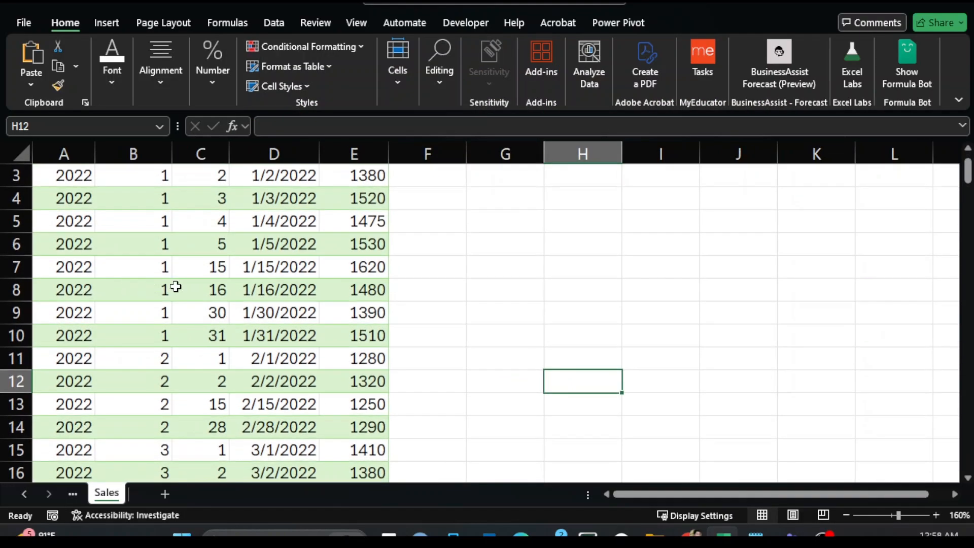
scroll(183, 261, up, 1)
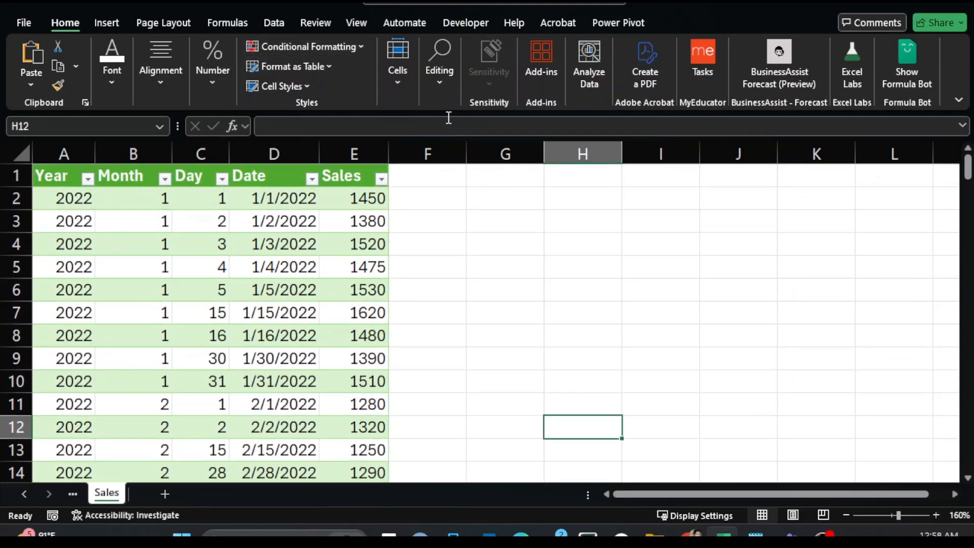
scroll(153, 254, up, 1)
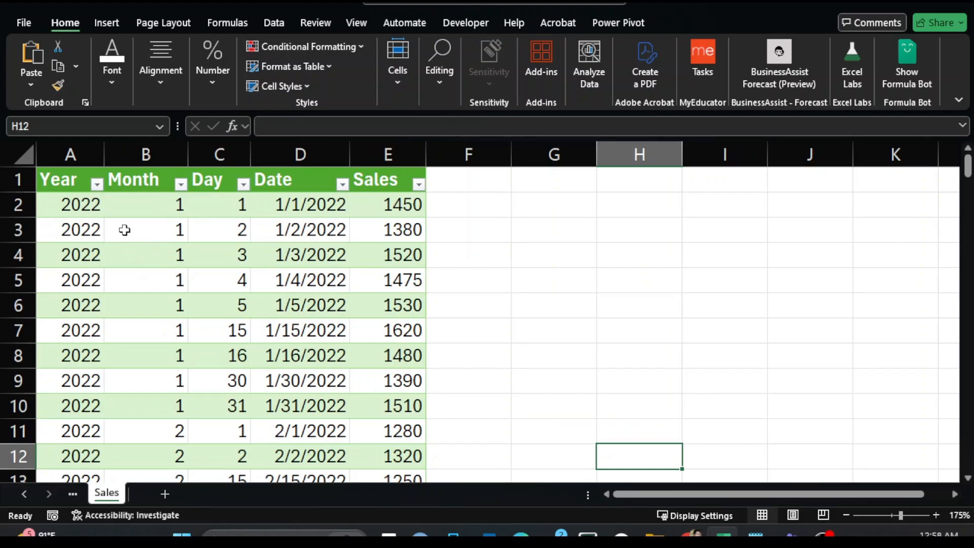
scroll(154, 242, up, 1)
scroll(185, 243, up, 1)
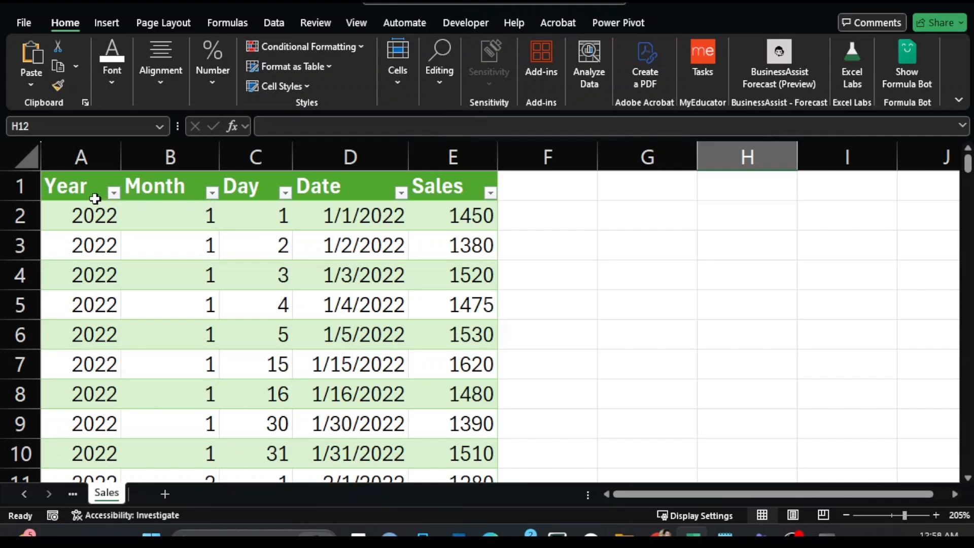
scroll(102, 207, down, 2)
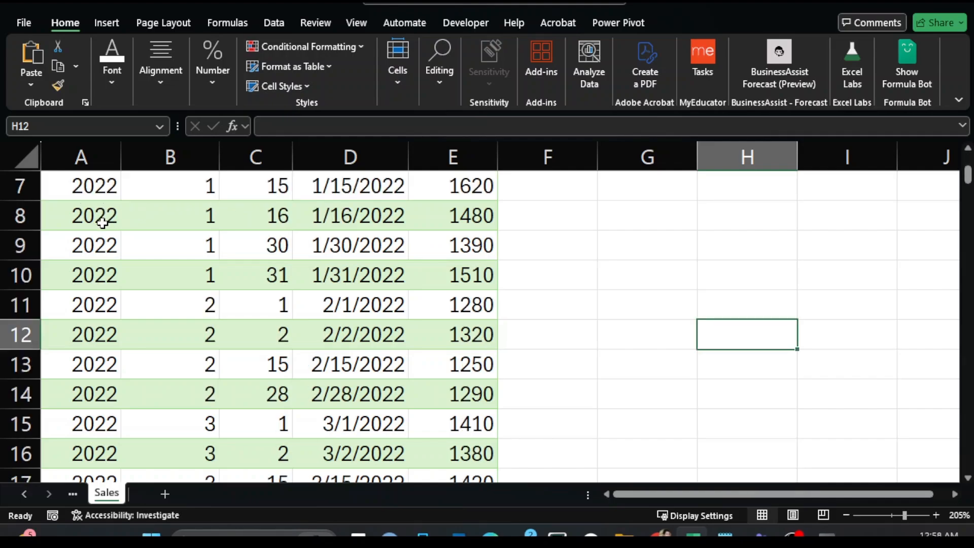
scroll(102, 207, up, 2)
click(113, 193)
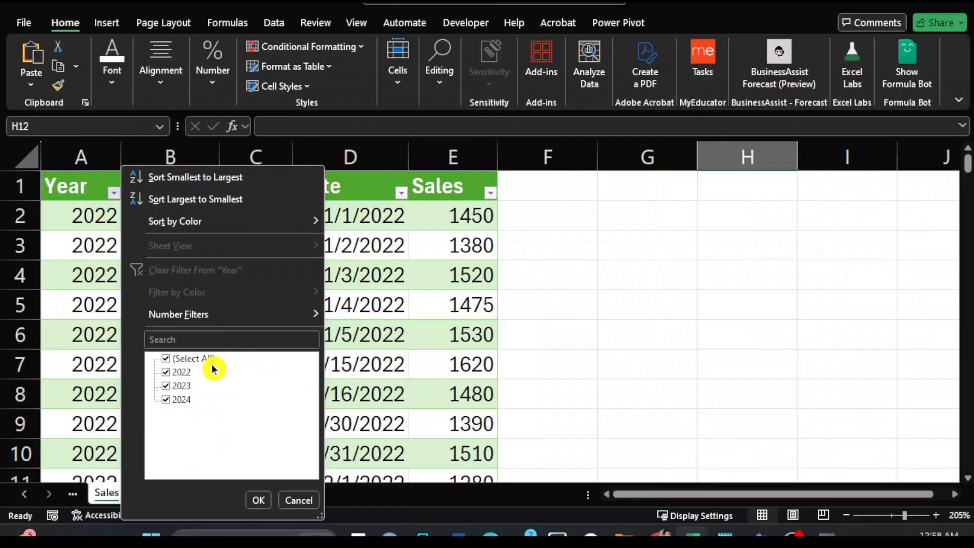
click(538, 302)
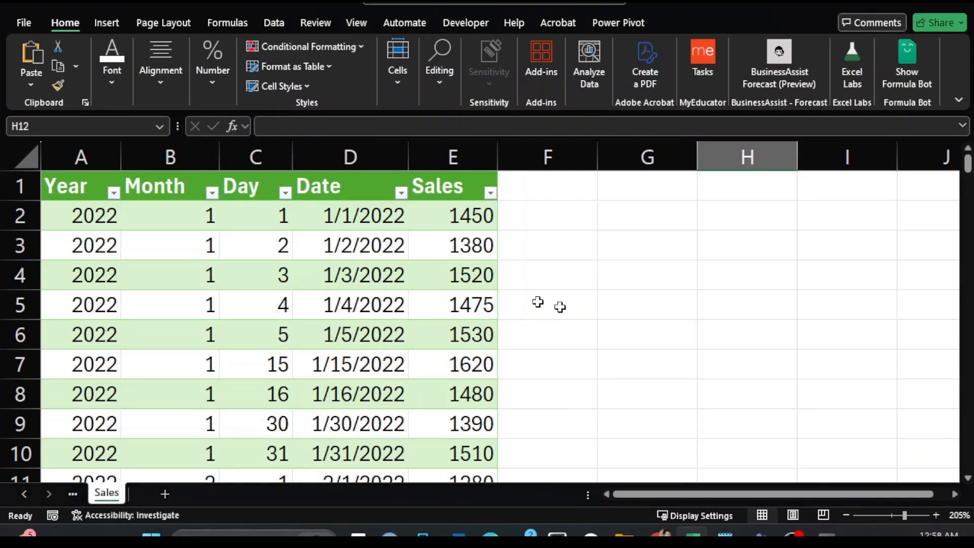
click(97, 186)
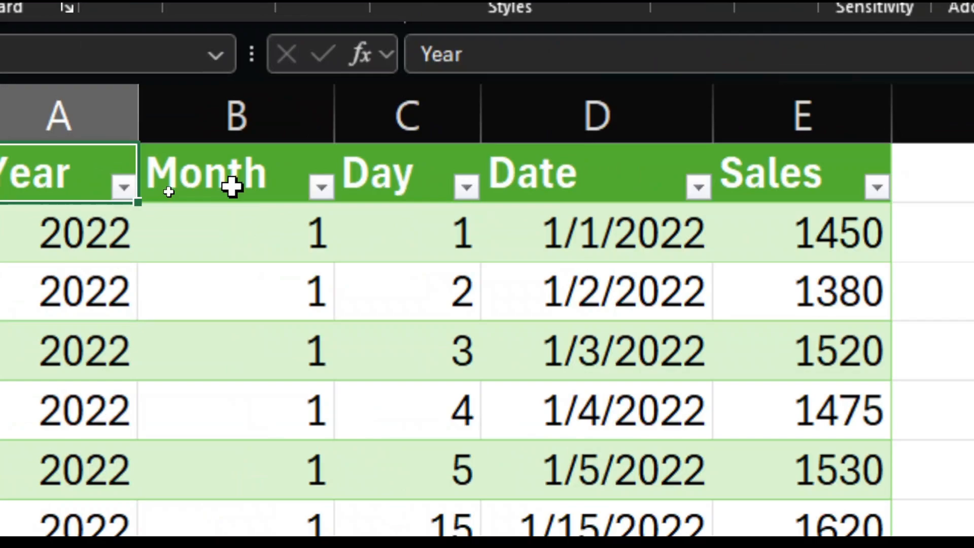
click(167, 192)
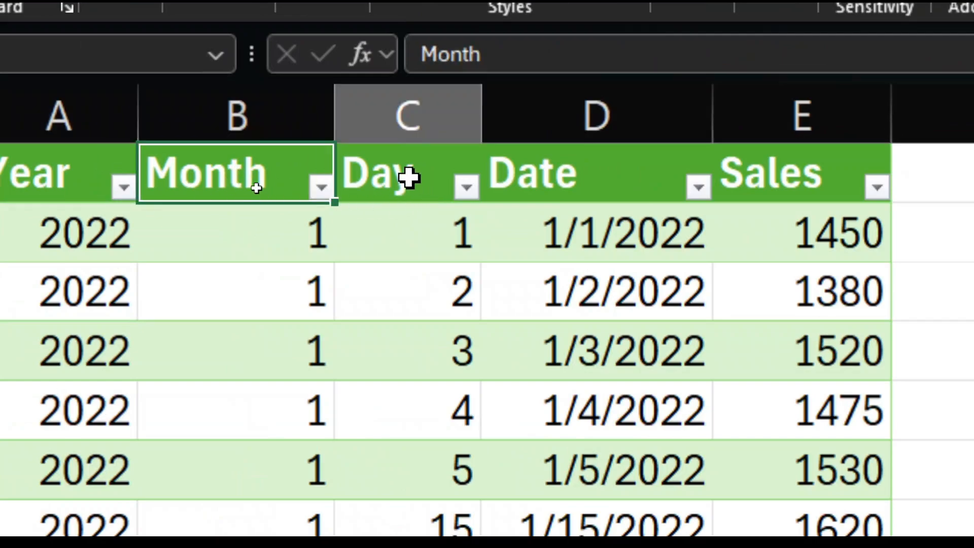
click(409, 177)
click(627, 193)
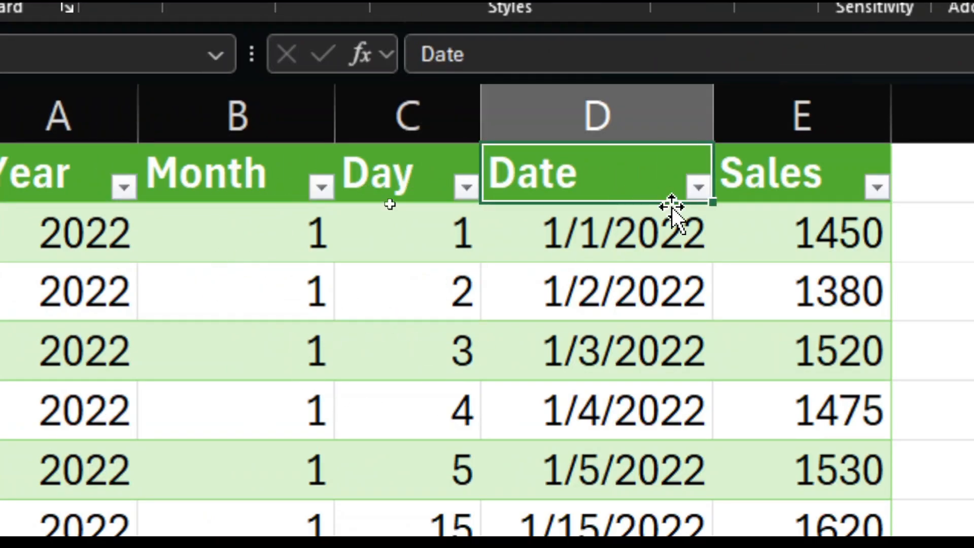
click(831, 166)
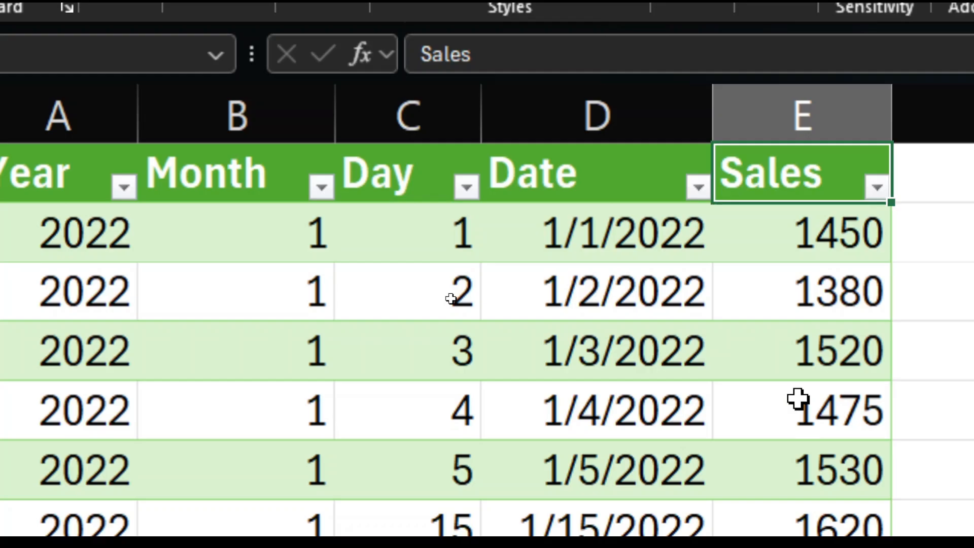
scroll(798, 399, down, 2)
scroll(798, 398, up, 2)
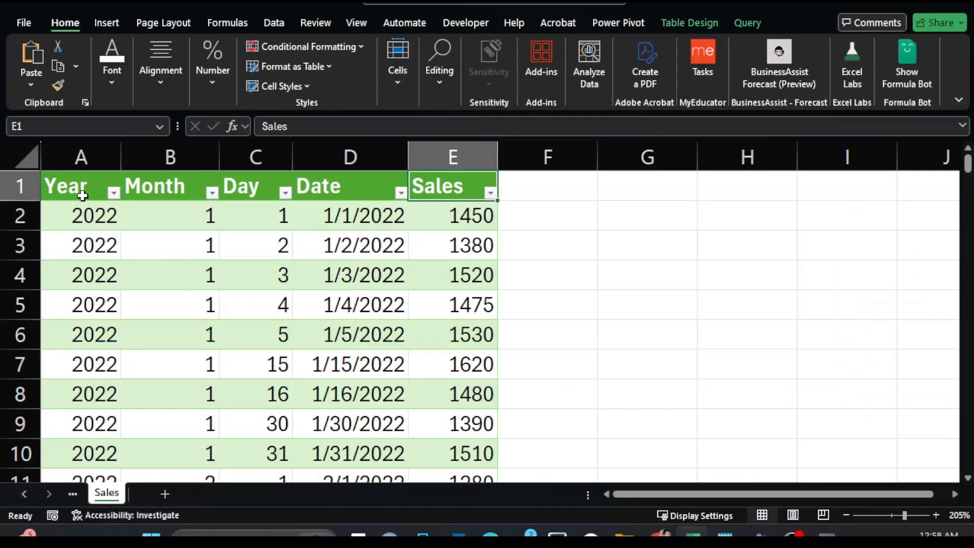
- Widen the Year column slightly and narrow the Month column in the sales table
click(79, 200)
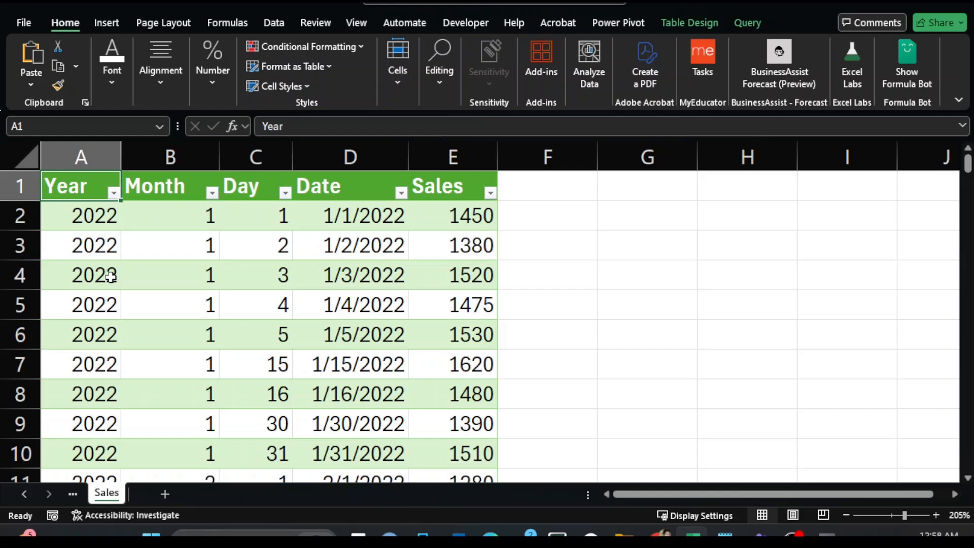
drag(123, 161, 132, 161)
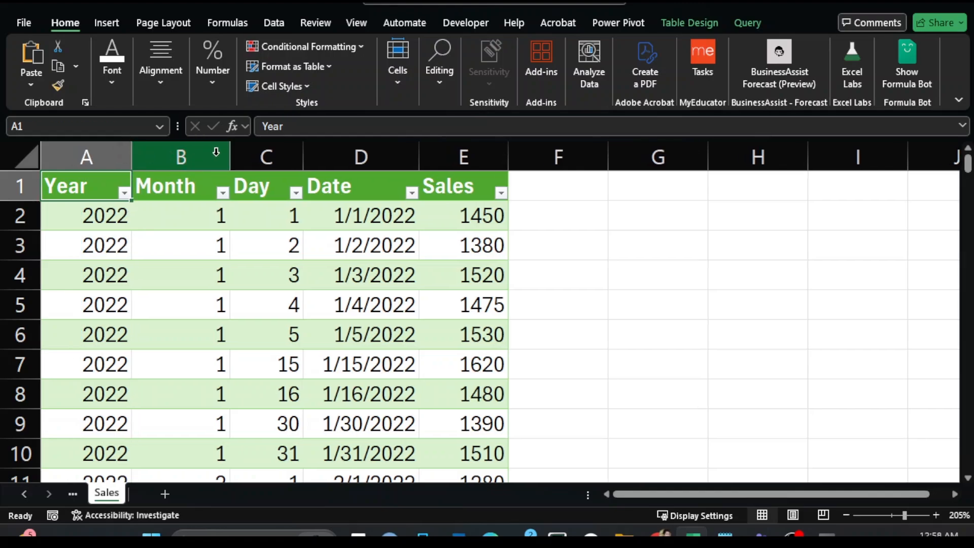
drag(231, 158, 222, 158)
drag(293, 158, 294, 159)
click(642, 296)
click(231, 341)
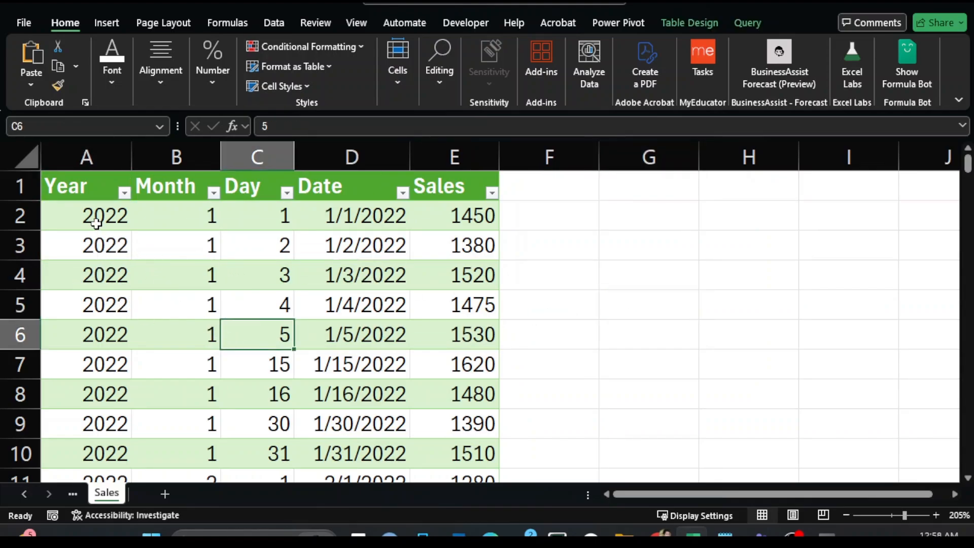
- Insert a PivotTable based on the Sales table in a new worksheet
click(122, 217)
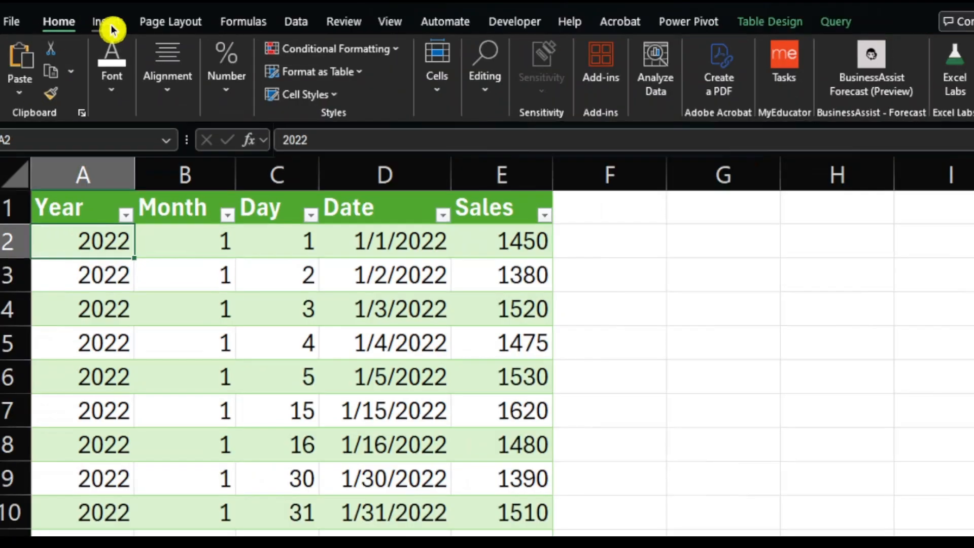
click(101, 24)
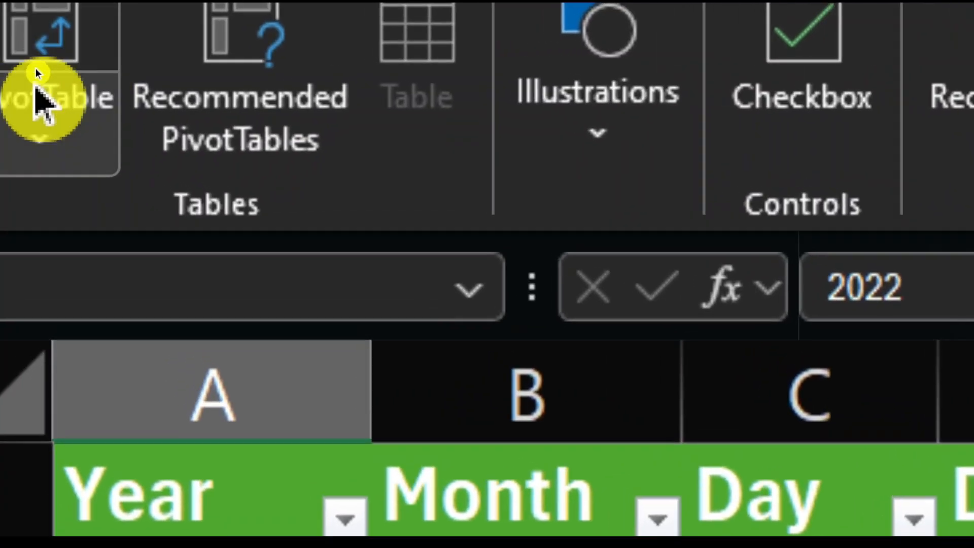
click(37, 81)
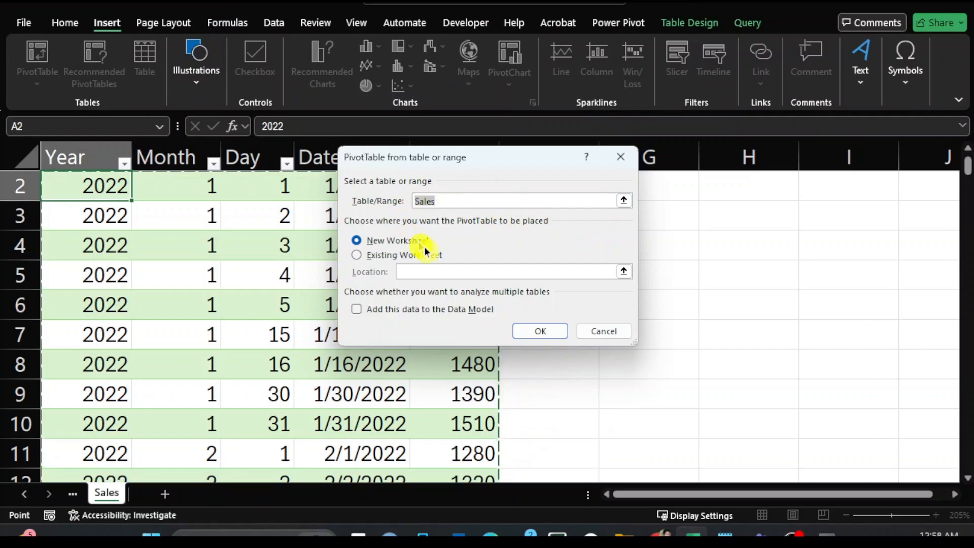
click(540, 331)
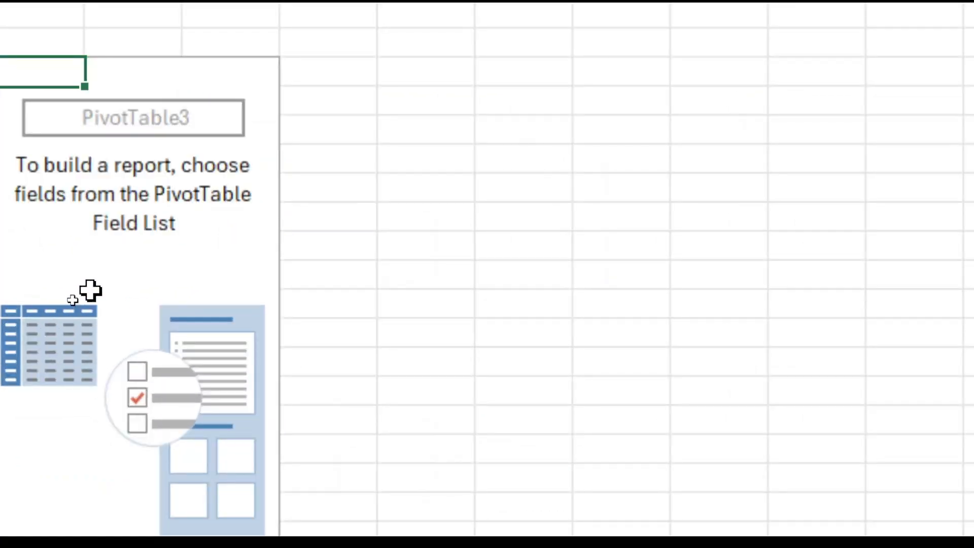
- Add the Date field to the PivotTable's rows and group the dates by Months only
click(93, 280)
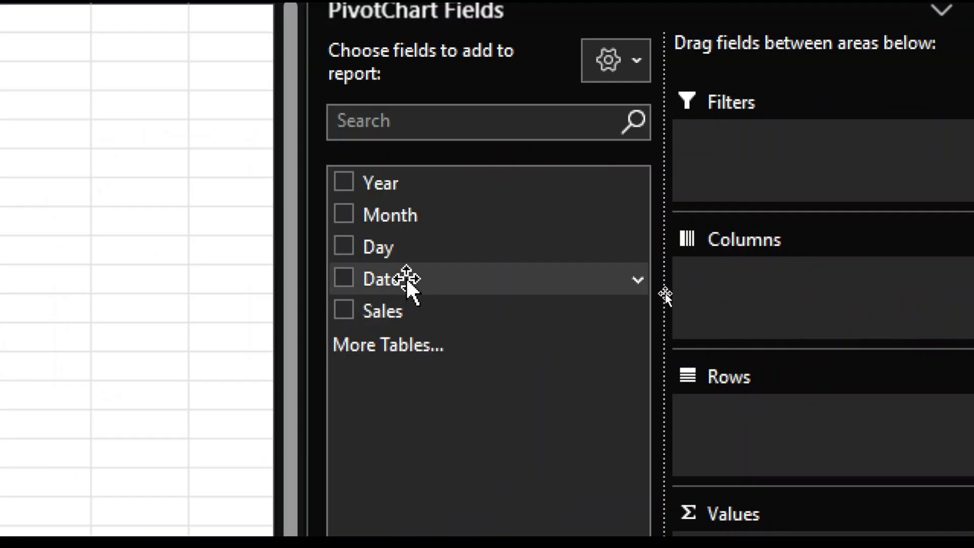
drag(407, 280, 786, 448)
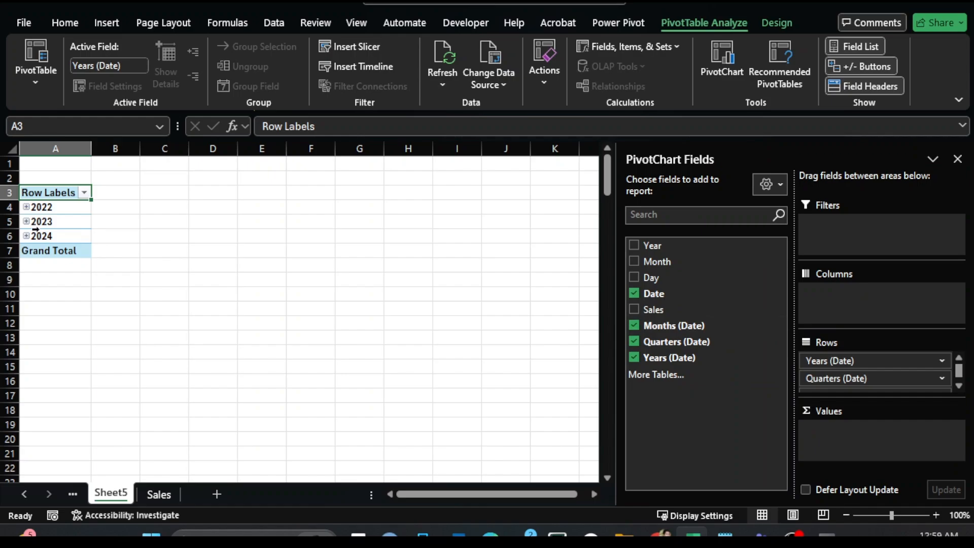
right_click(36, 225)
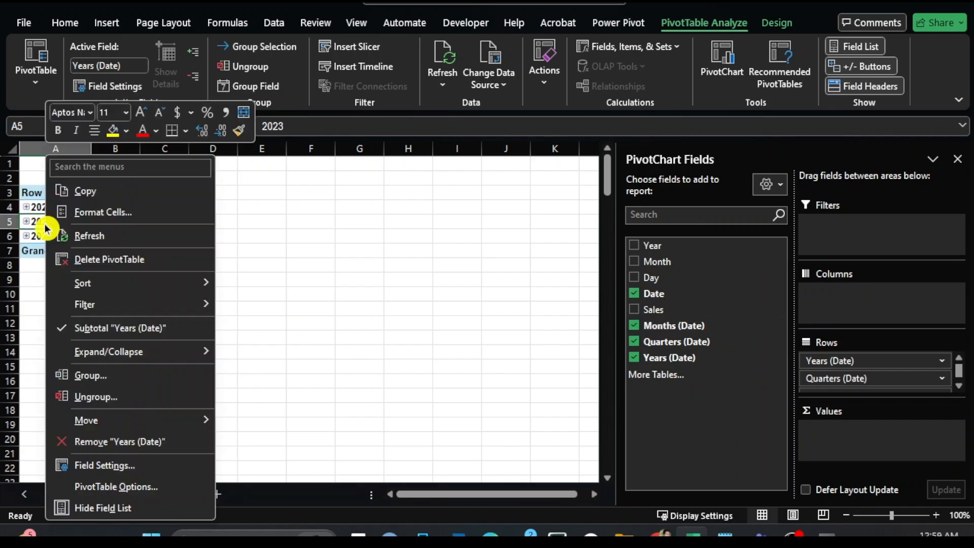
click(104, 382)
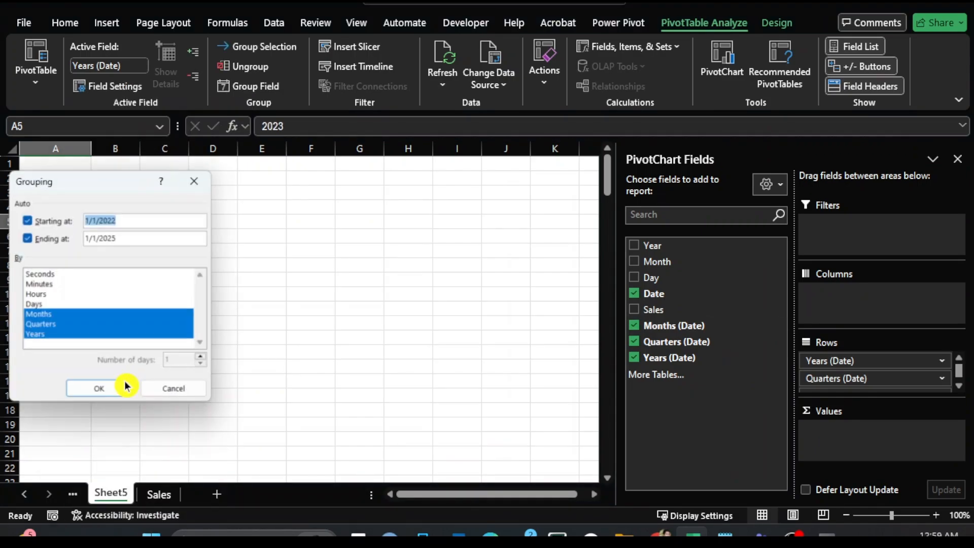
click(49, 316)
click(71, 336)
click(59, 325)
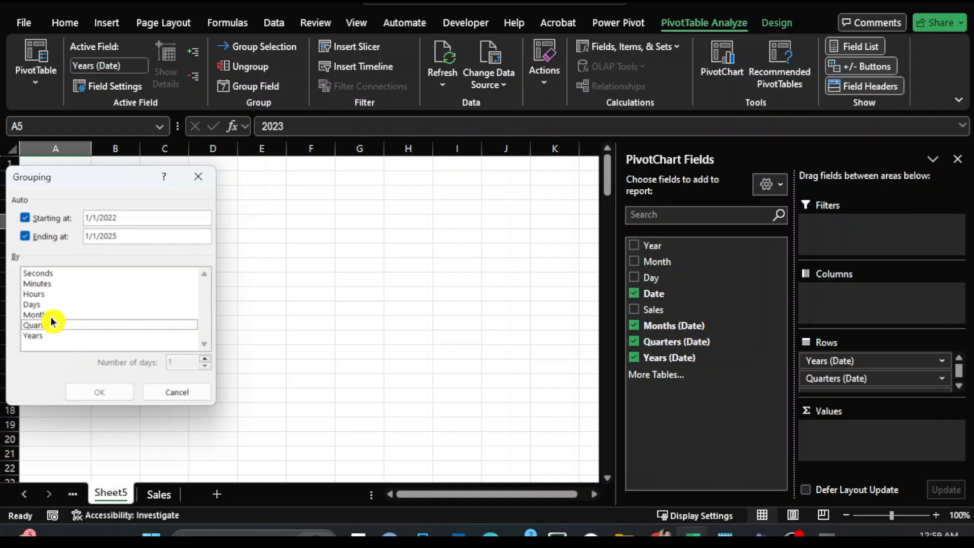
click(50, 315)
click(112, 389)
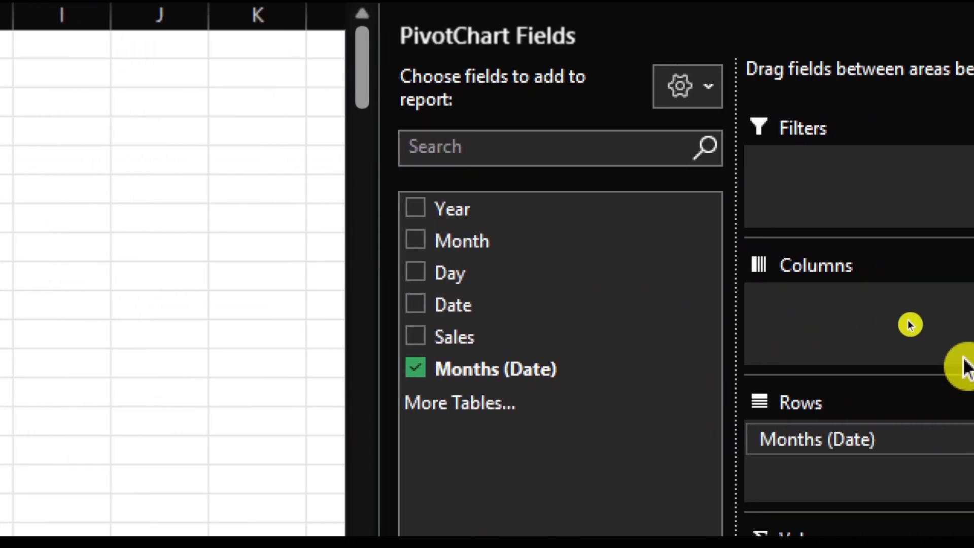
- Place the Year field in the PivotTable's columns and the Sales field in its values
drag(470, 208, 847, 300)
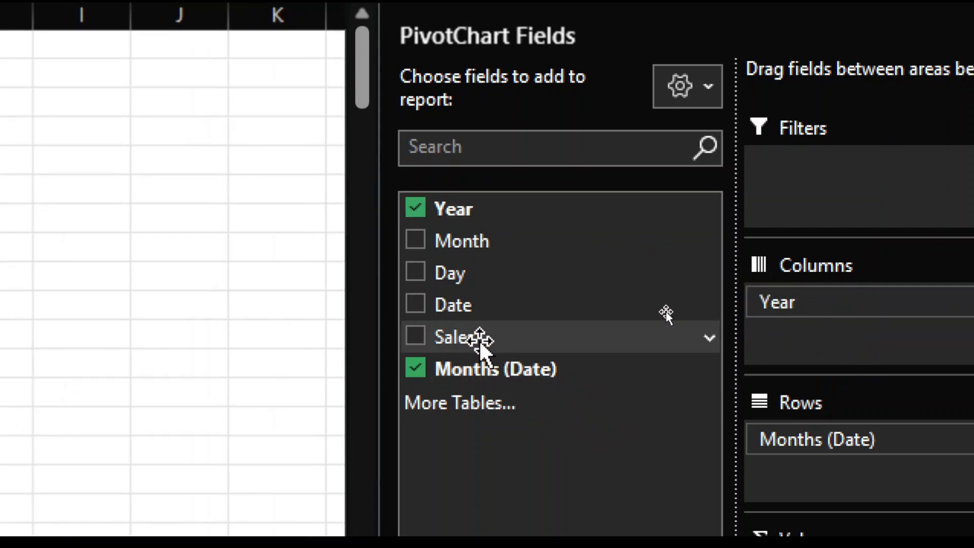
drag(480, 340, 848, 501)
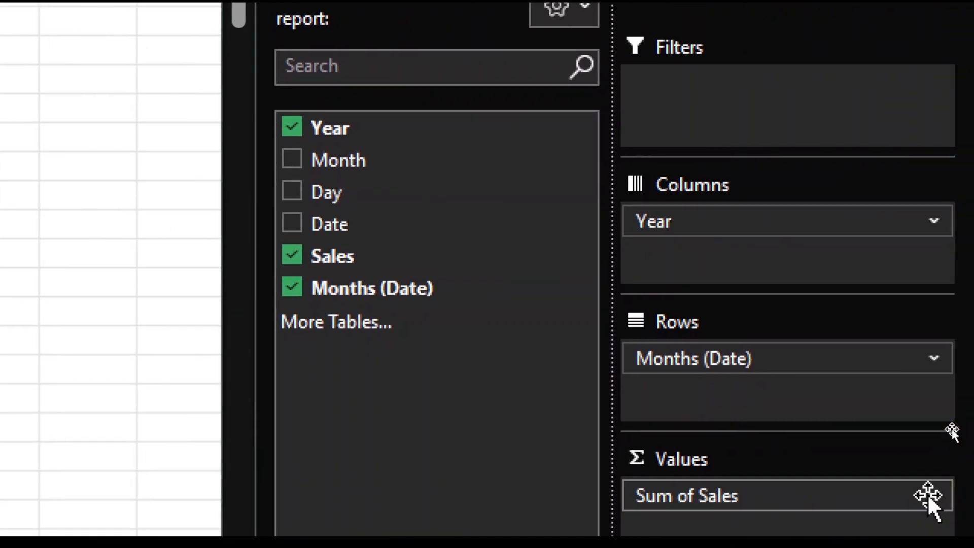
click(928, 496)
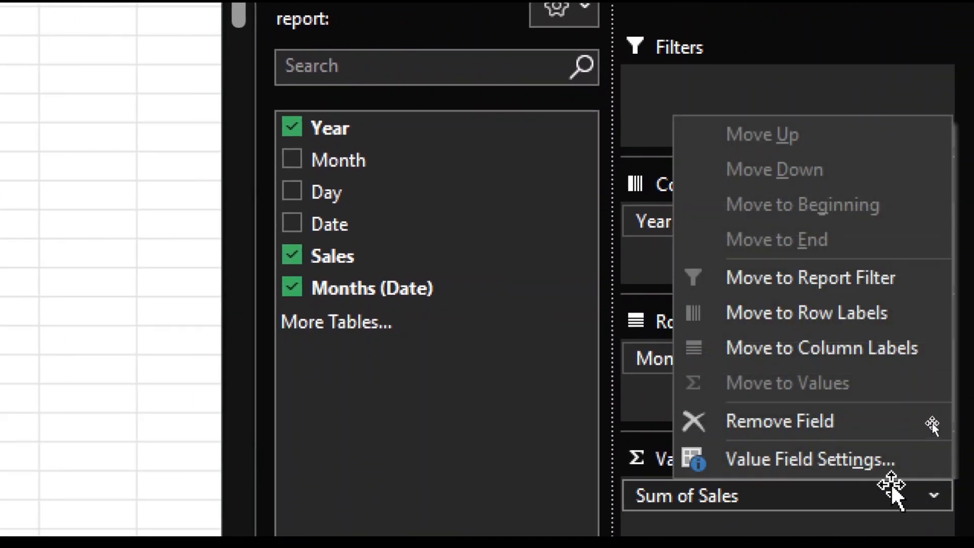
click(826, 496)
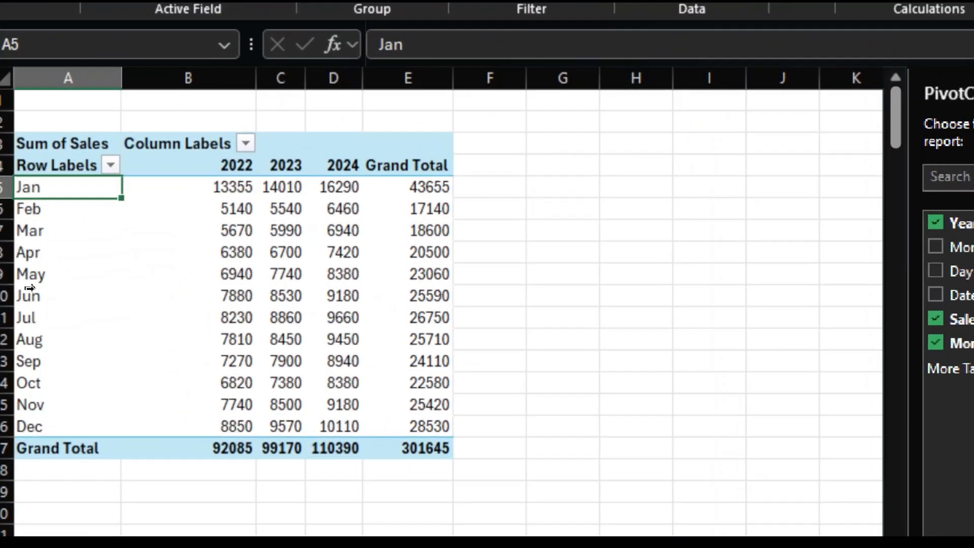
click(372, 205)
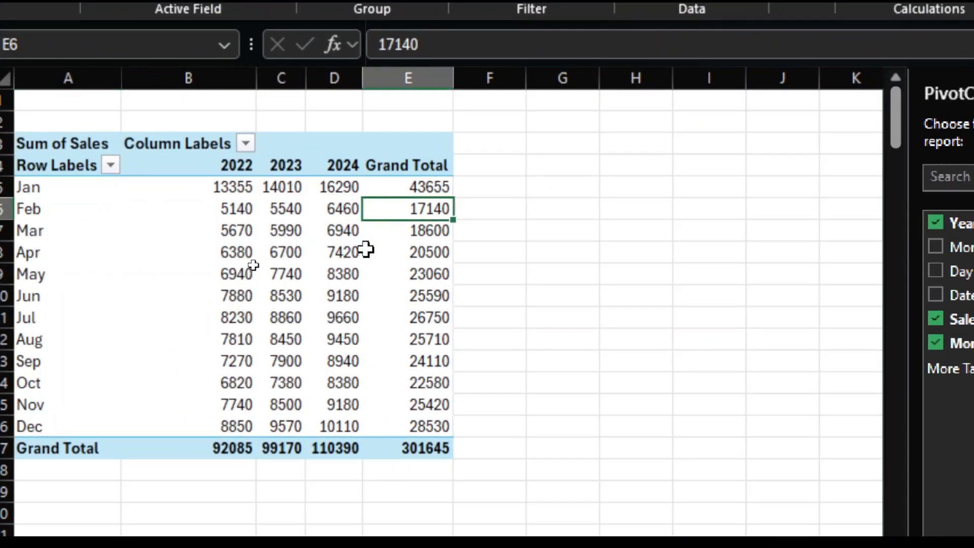
click(374, 318)
click(414, 412)
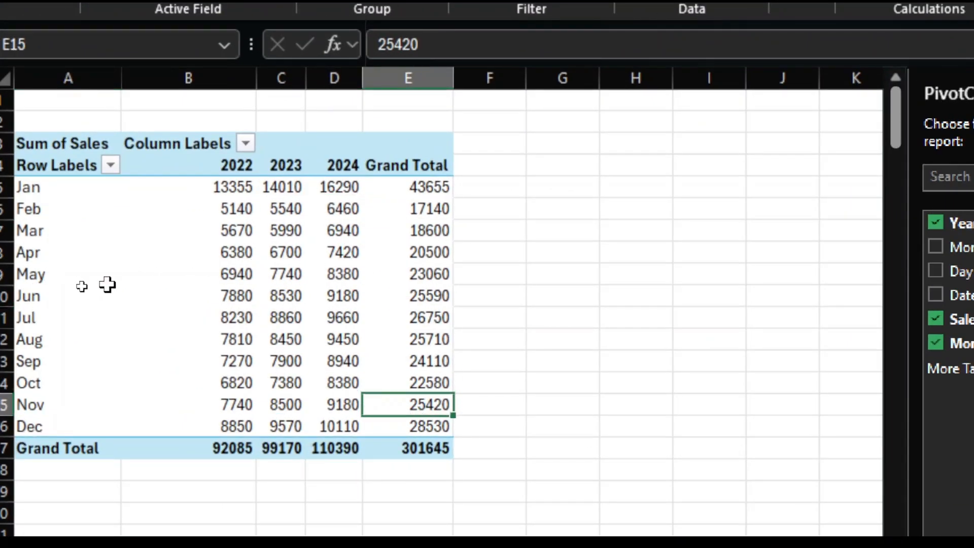
click(311, 254)
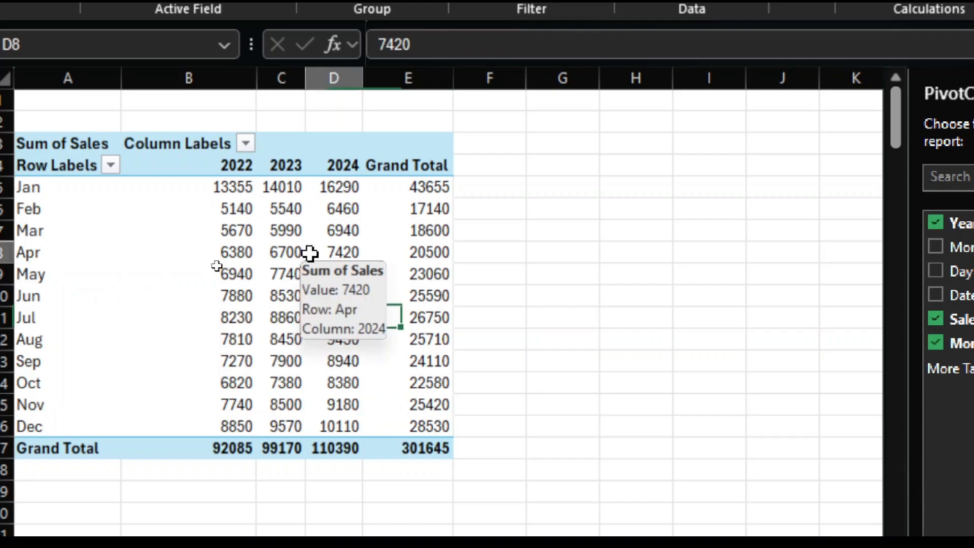
mouse_move(184, 306)
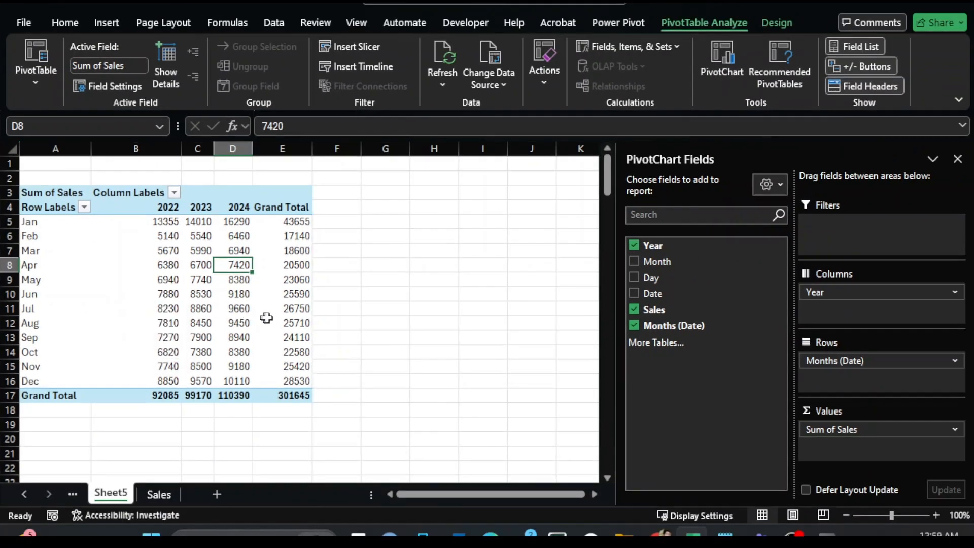
key(Right)
key(Up)
key(Up)
click(375, 318)
click(413, 408)
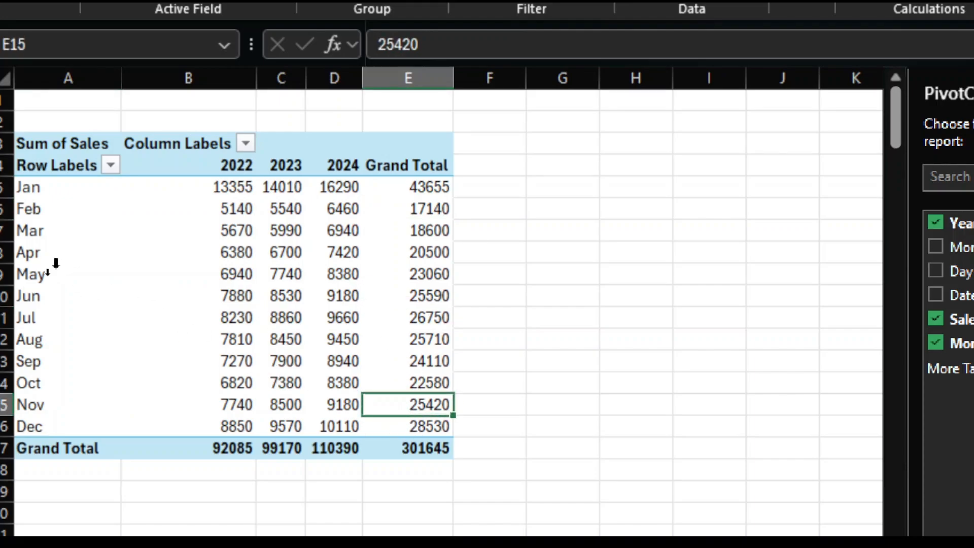
- Insert a line PivotChart based on the monthly sales PivotTable
click(311, 254)
mouse_move(183, 305)
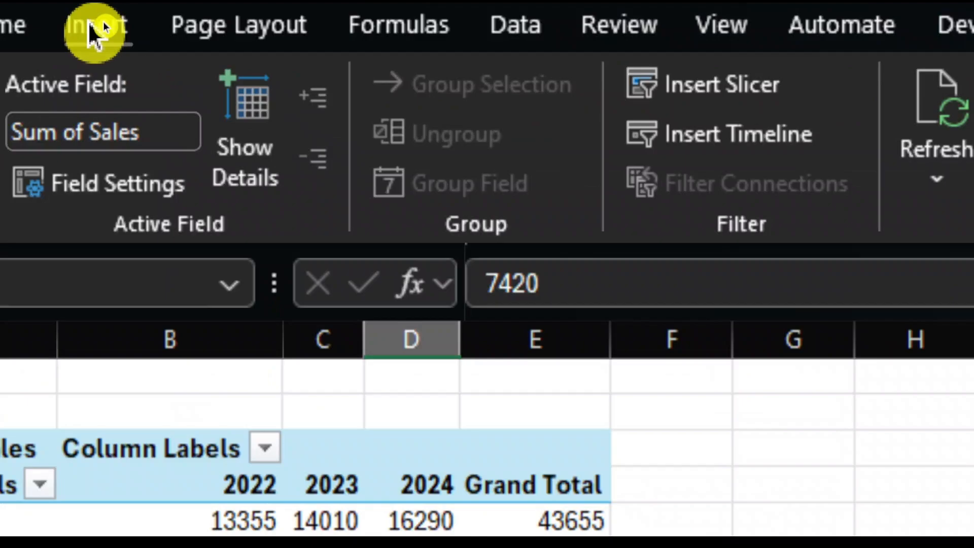
click(105, 24)
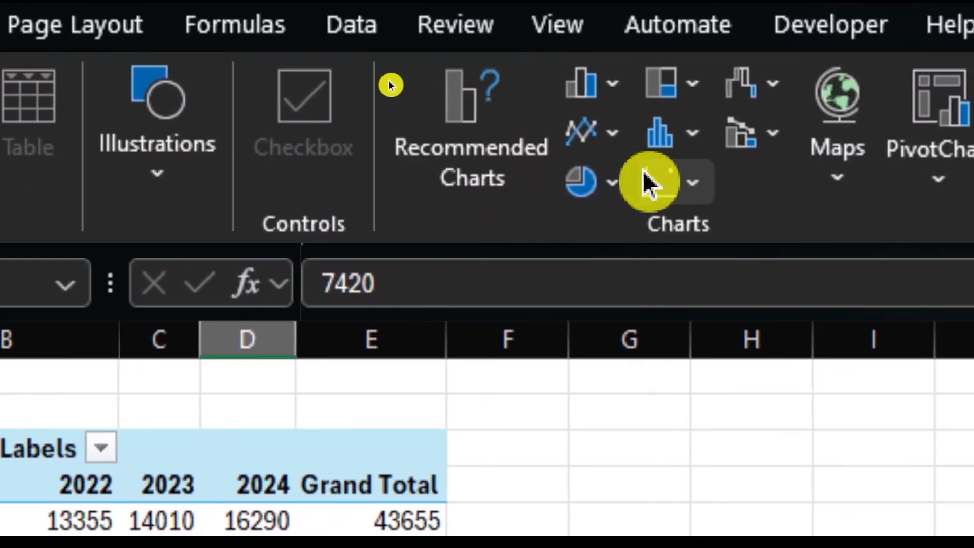
click(629, 131)
click(618, 270)
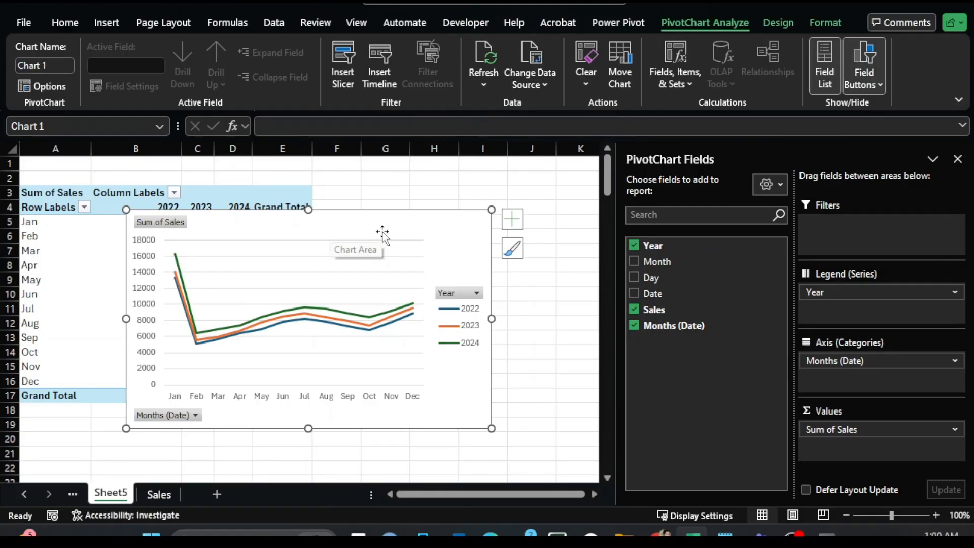
- Close the PivotChart field list and move the chart beside the PivotTable, starting around cell G2
click(956, 165)
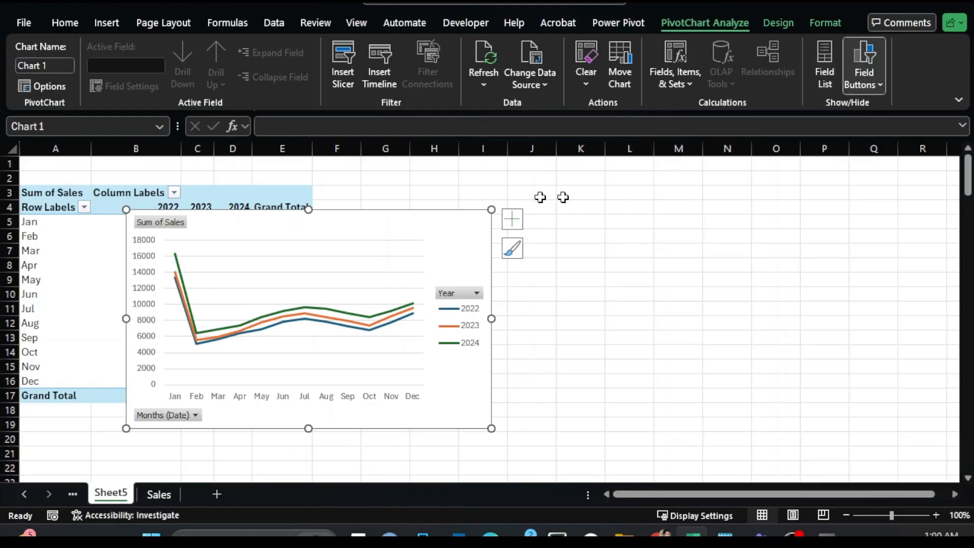
drag(407, 224, 642, 199)
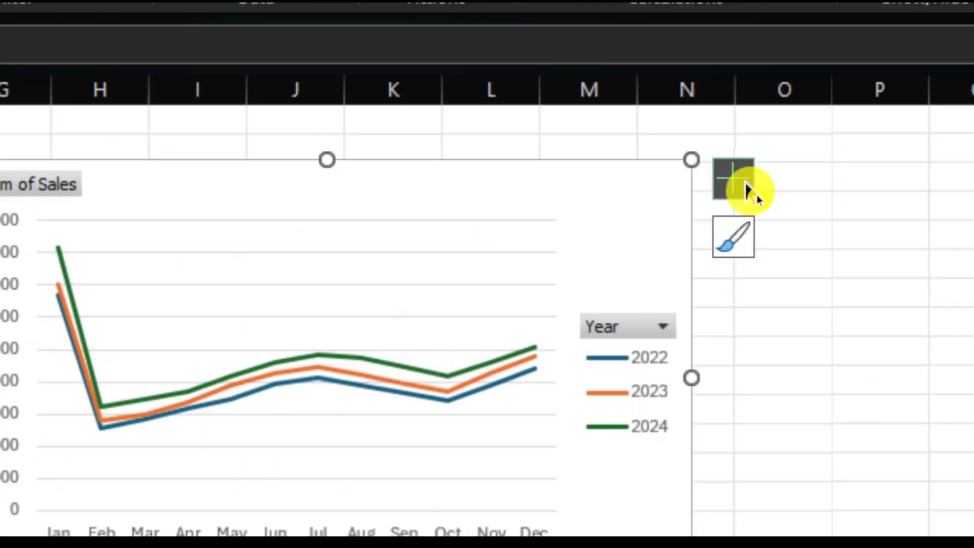
- Add a chart title to the line chart reading "Monthly Sales Comparison by Year"
click(753, 194)
click(825, 230)
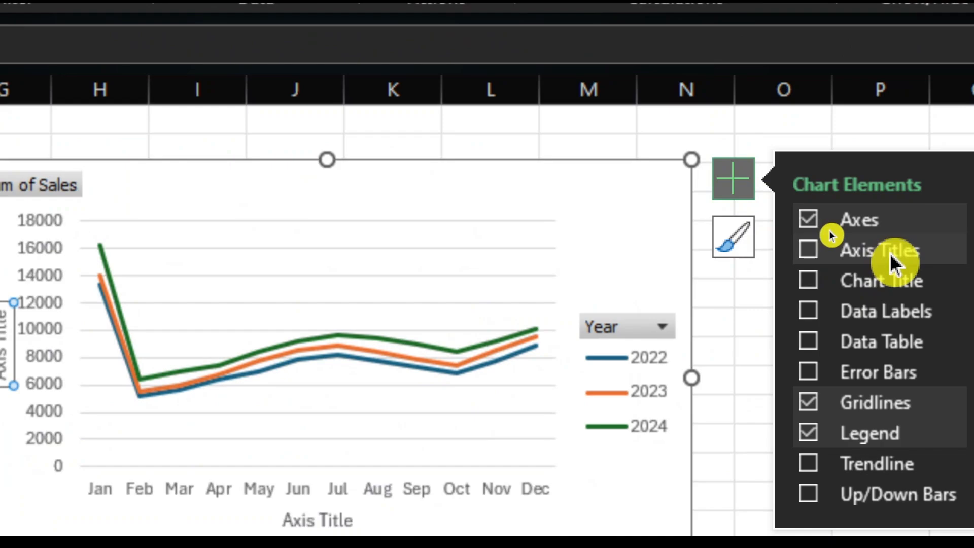
click(898, 282)
drag(283, 231, 319, 233)
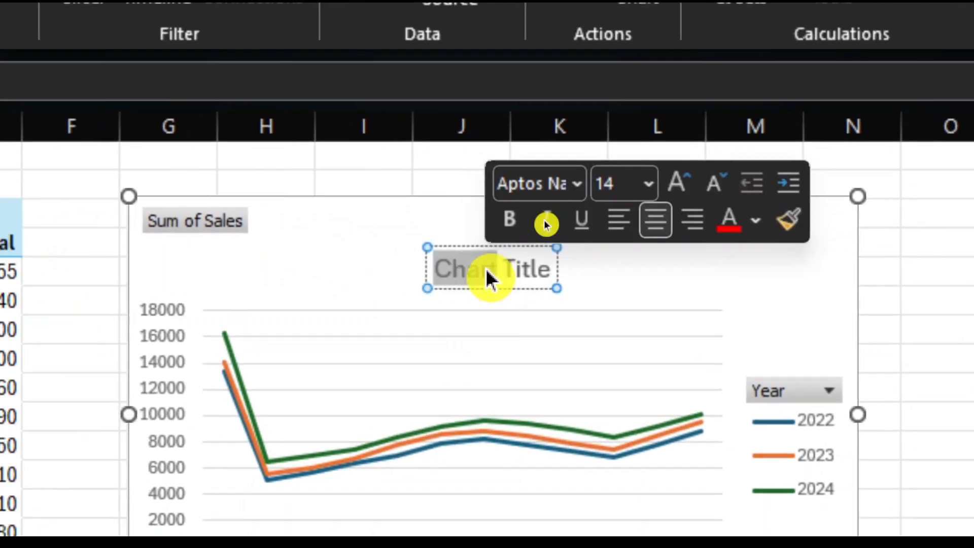
triple_click(492, 269)
text(Mont)
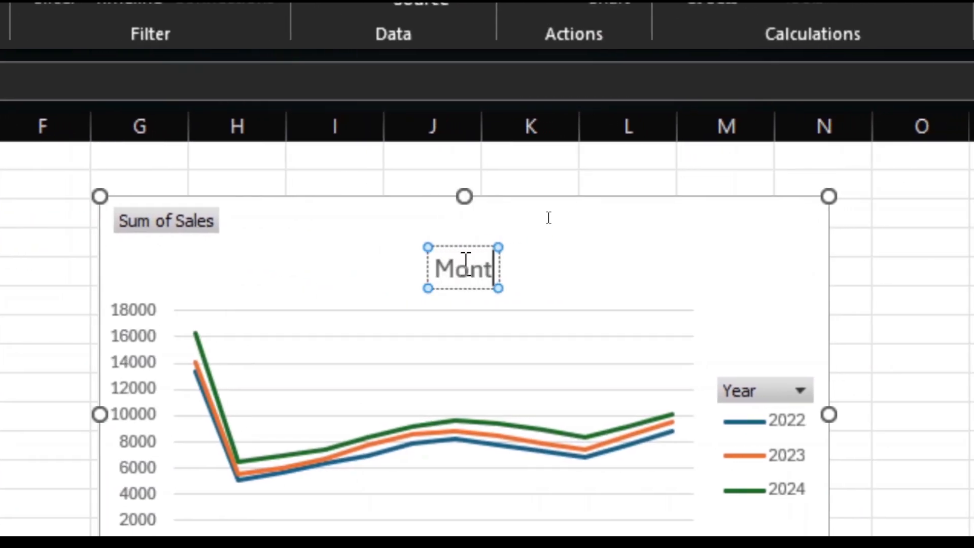
text(hly Sales)
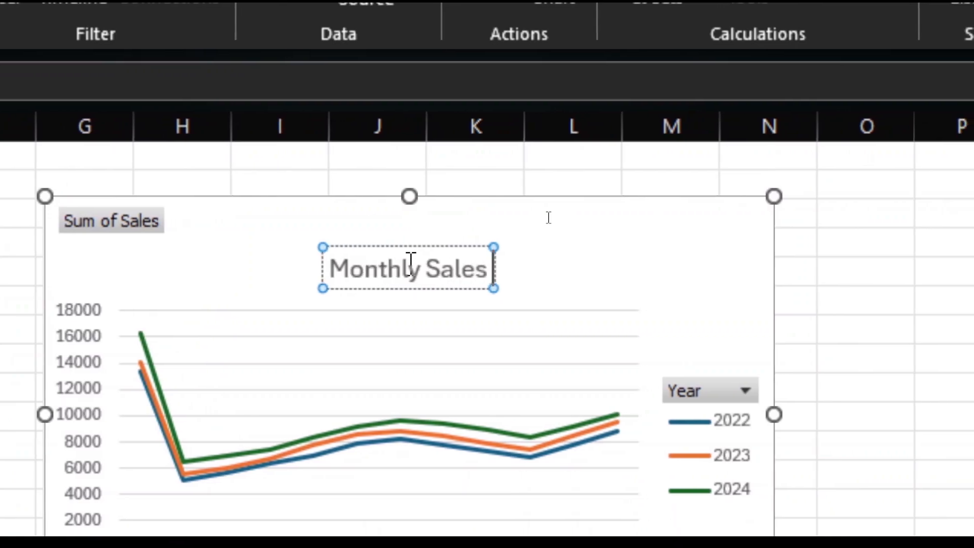
text( Comparison)
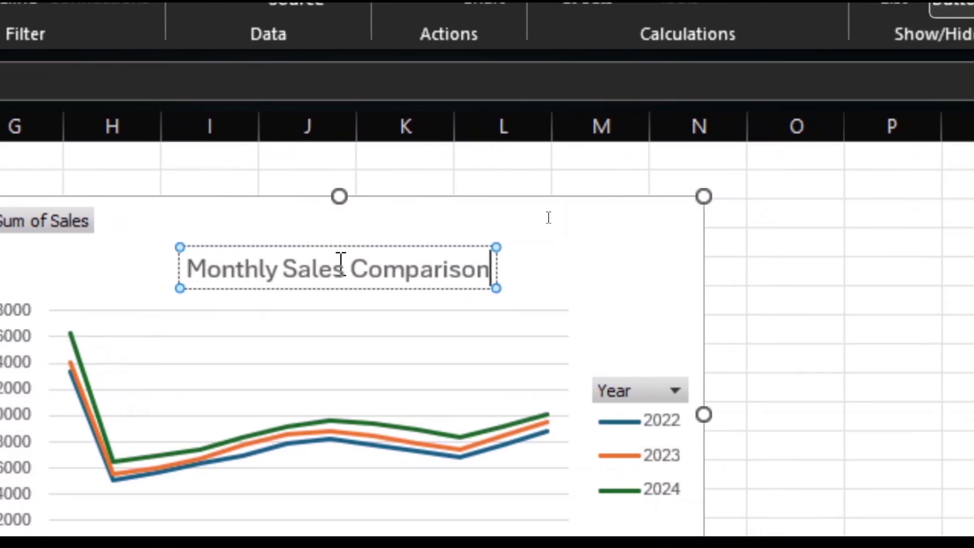
text( by Year)
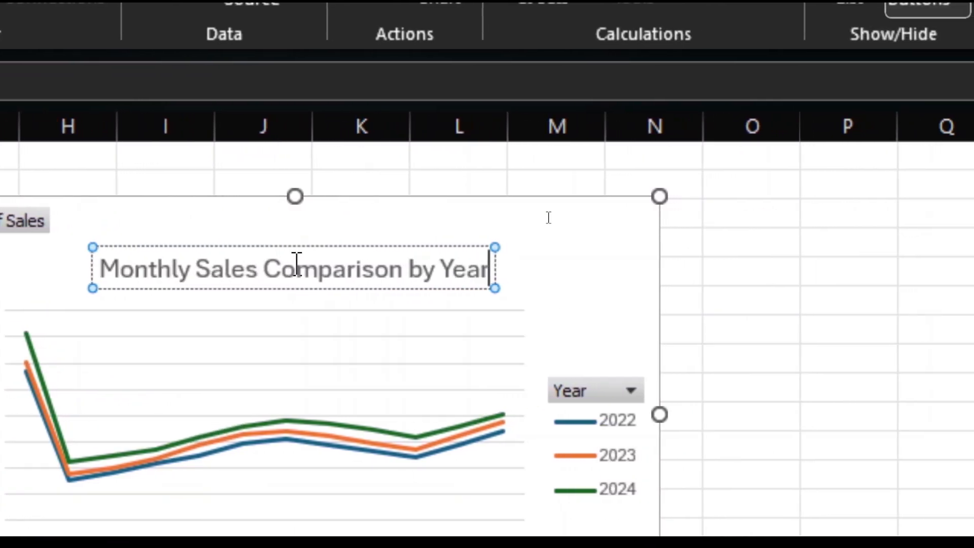
click(780, 319)
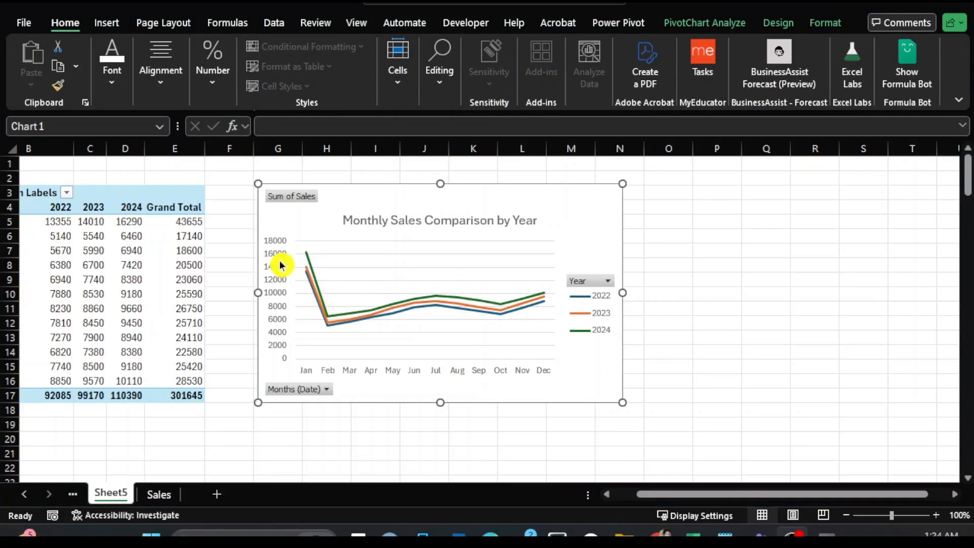
- Set the display units of the chart's vertical value axis to Thousands
click(280, 264)
right_click(276, 267)
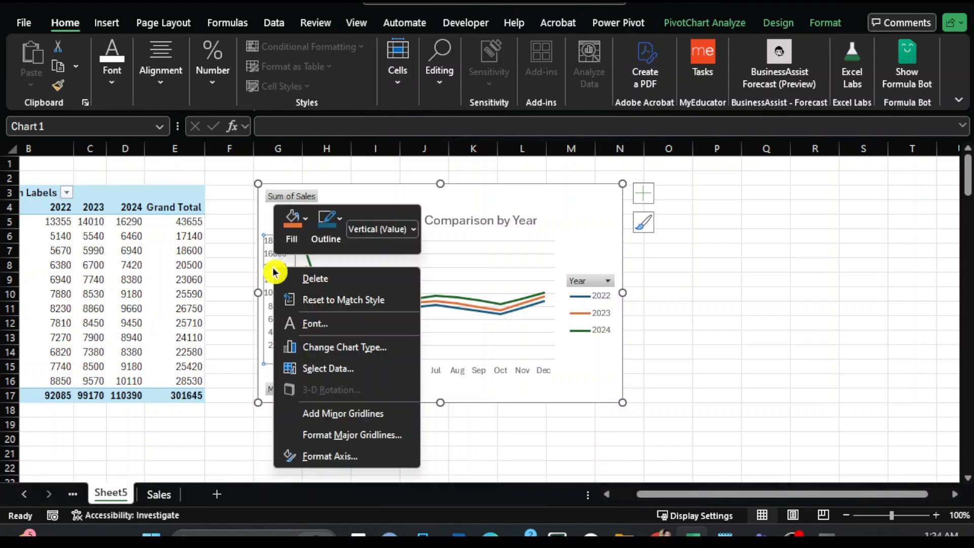
click(345, 457)
scroll(889, 319, up, 2)
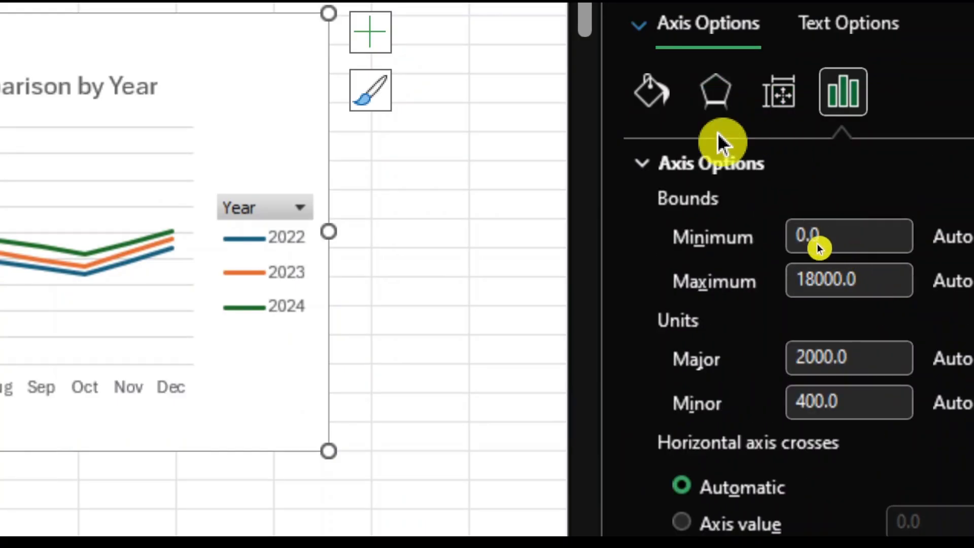
scroll(863, 350, down, 5)
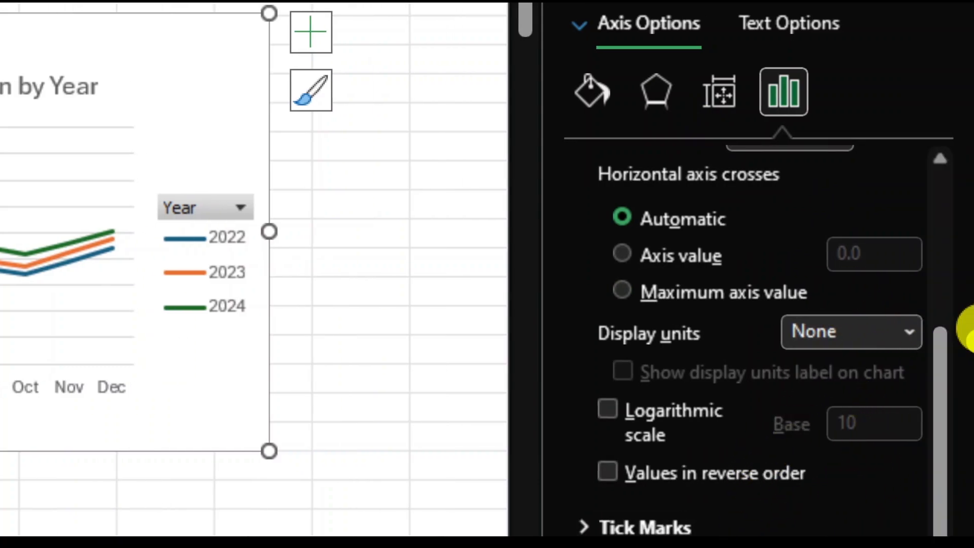
click(910, 336)
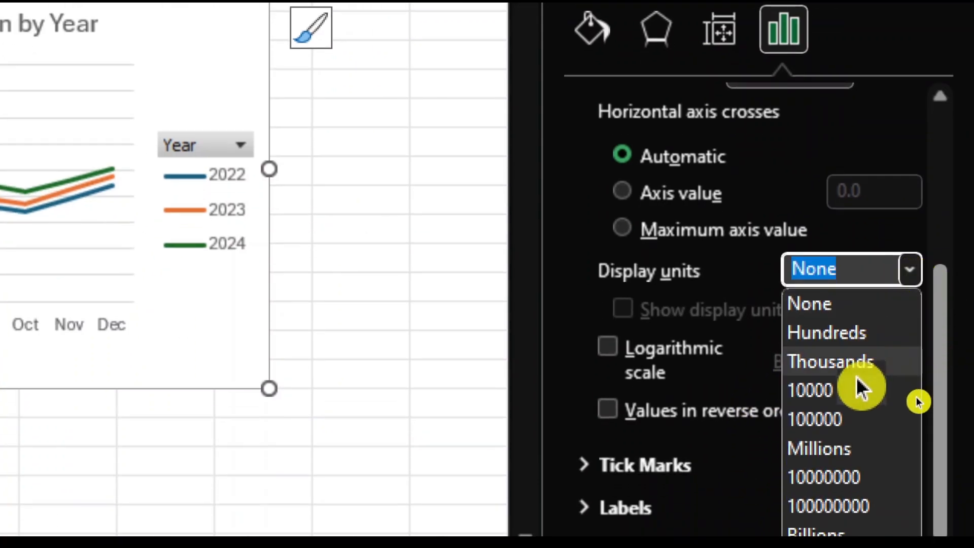
click(854, 362)
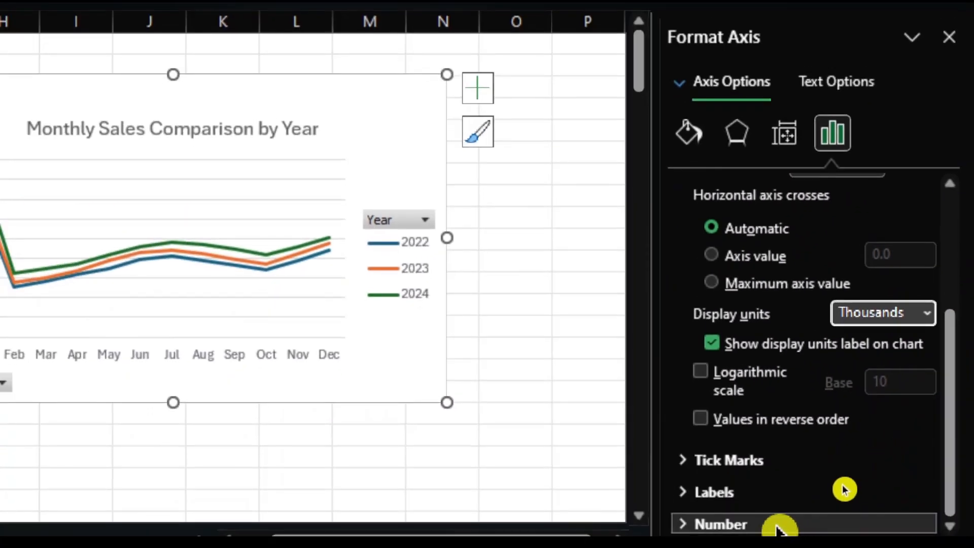
- Format the vertical axis numbers as Currency with the $ symbol and 0 decimal places
click(842, 531)
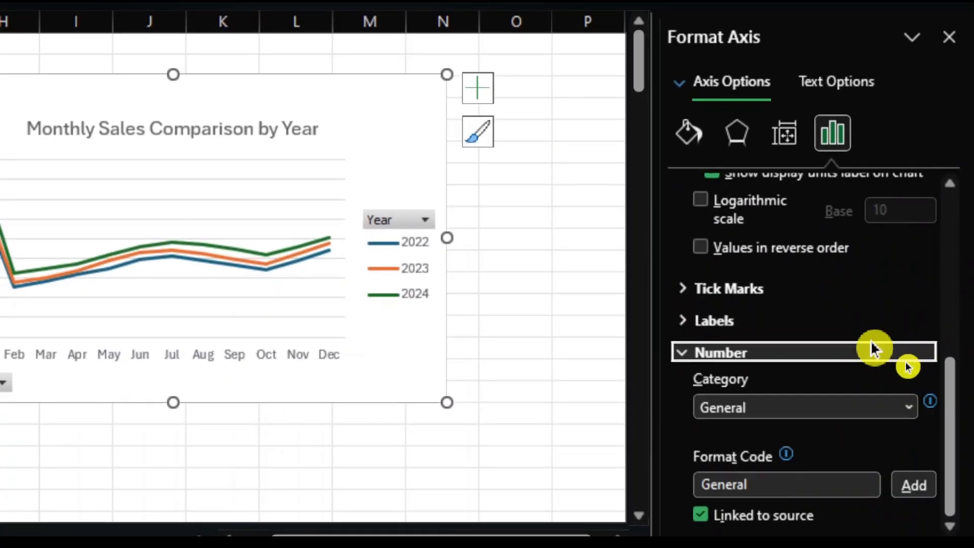
click(909, 407)
click(741, 190)
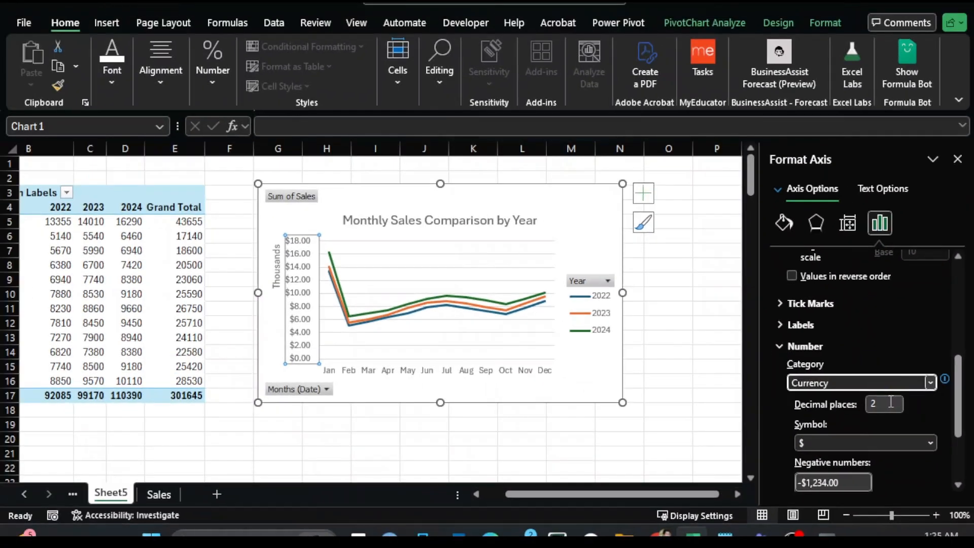
drag(892, 401, 862, 406)
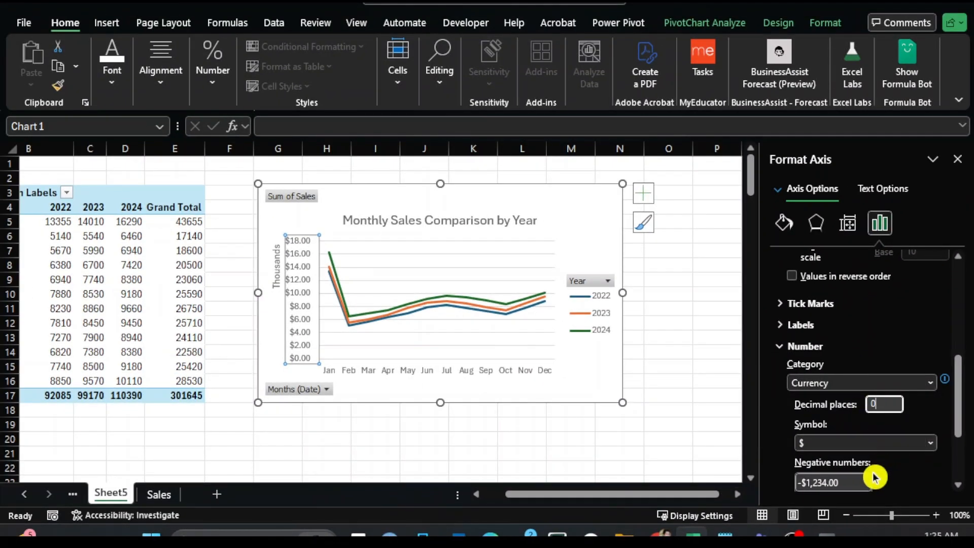
scroll(873, 467, down, 3)
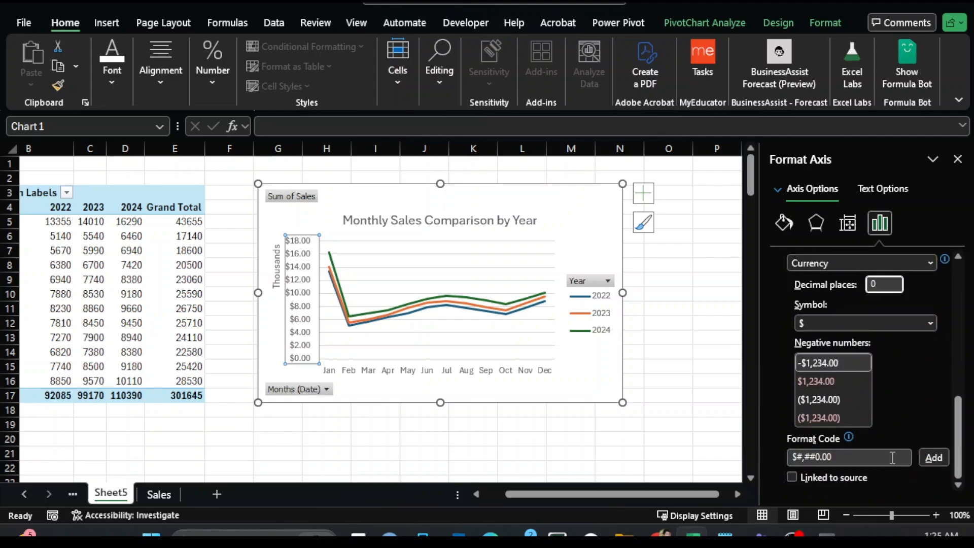
- Add the custom number format code "$#,##0 K" to the vertical axis
click(892, 458)
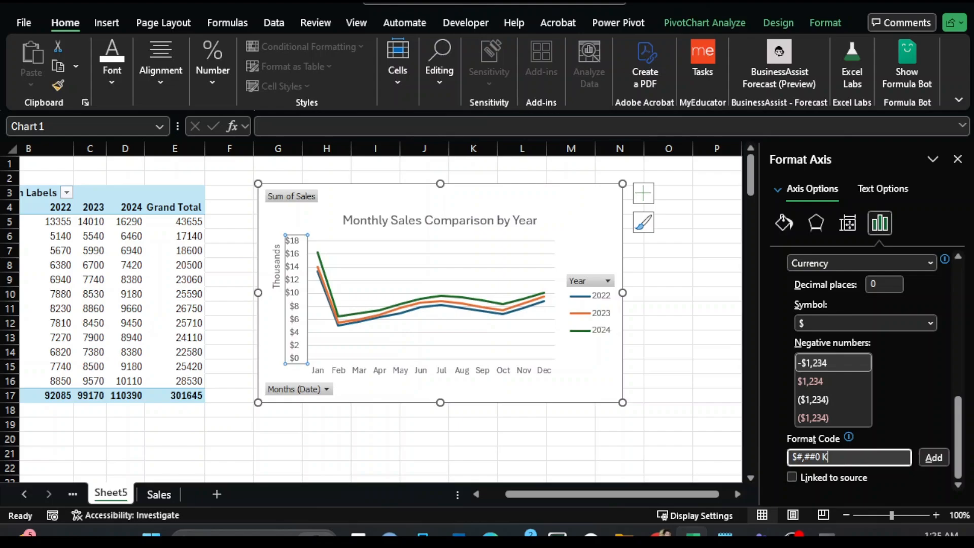
text(K)
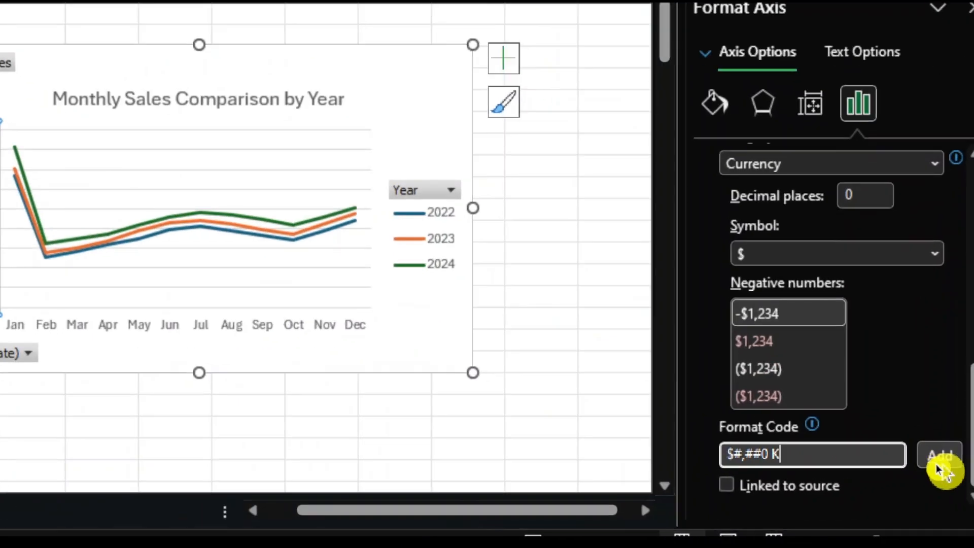
click(922, 459)
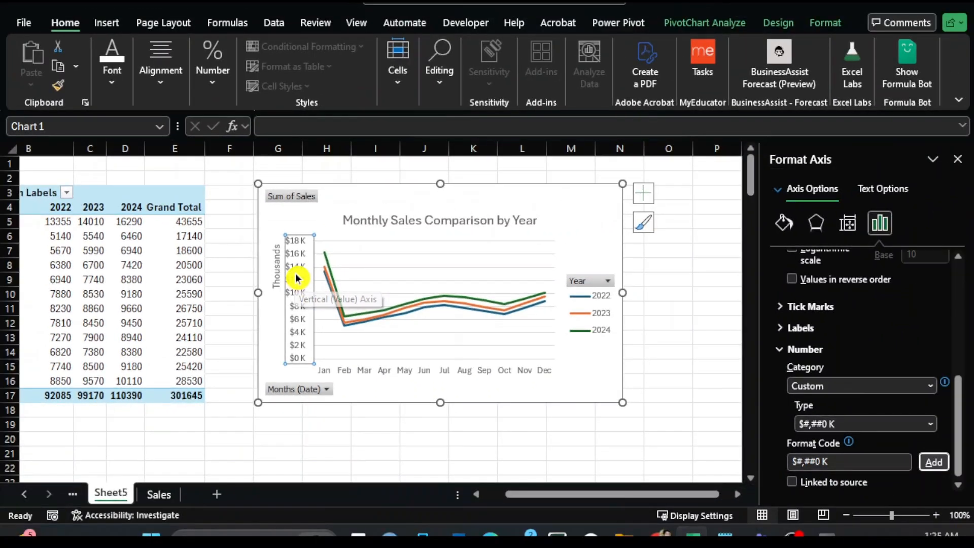
- Add data labels to the 2024 series only
click(522, 310)
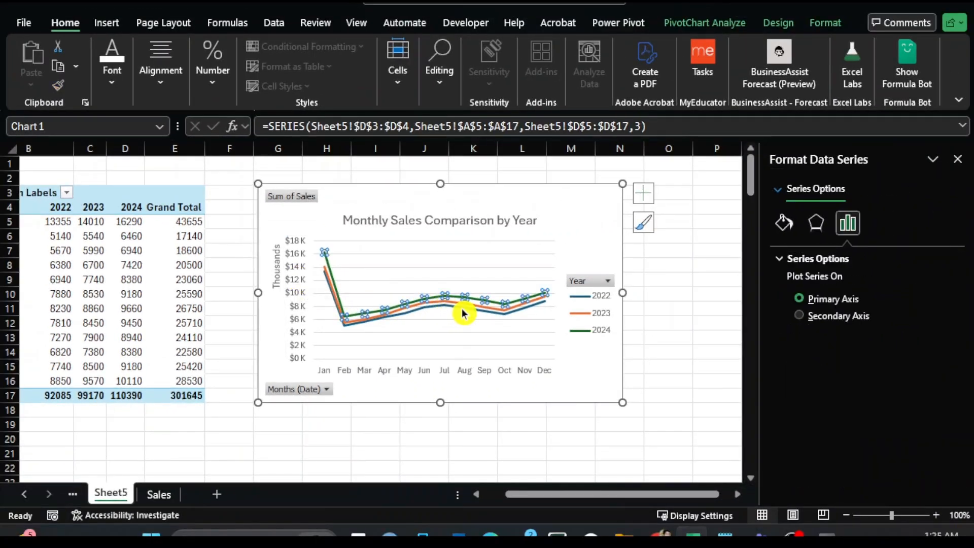
click(472, 304)
click(508, 300)
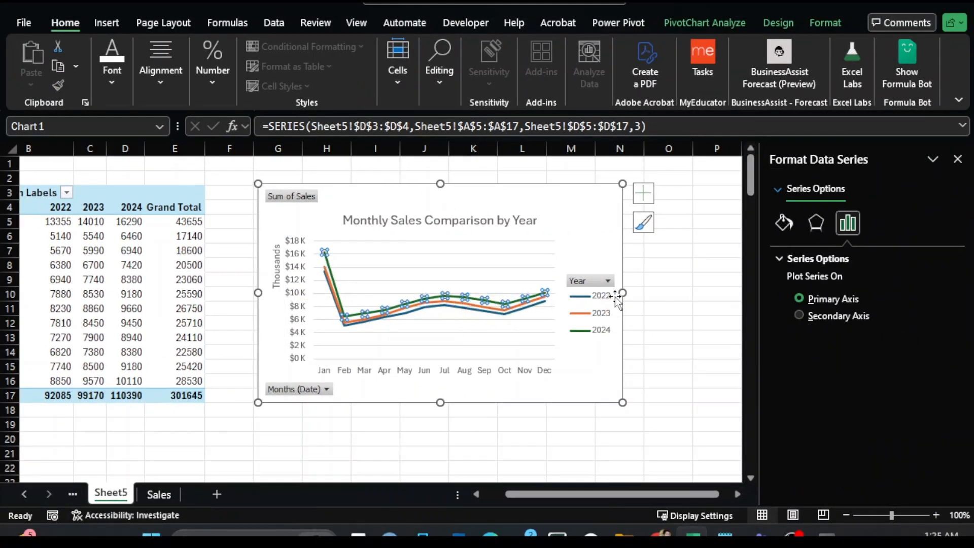
click(644, 202)
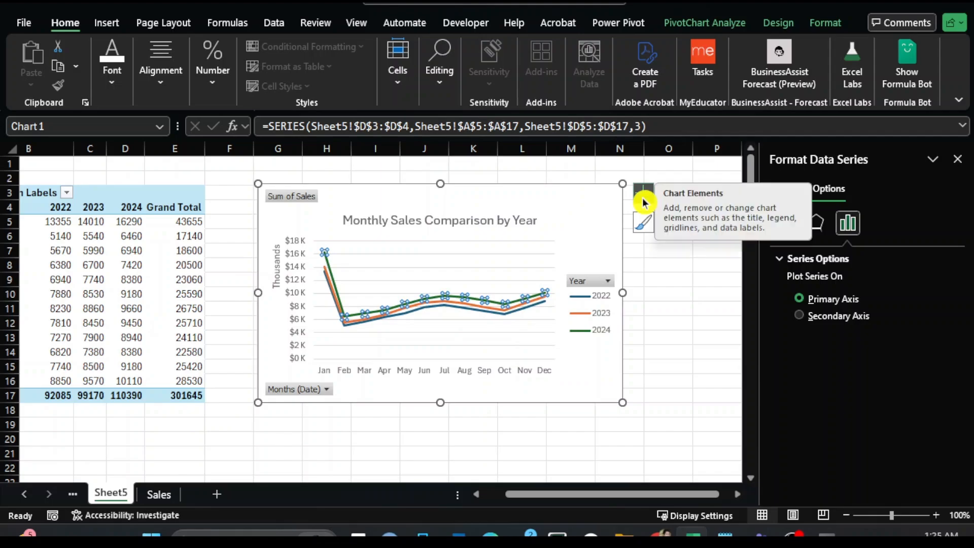
click(643, 202)
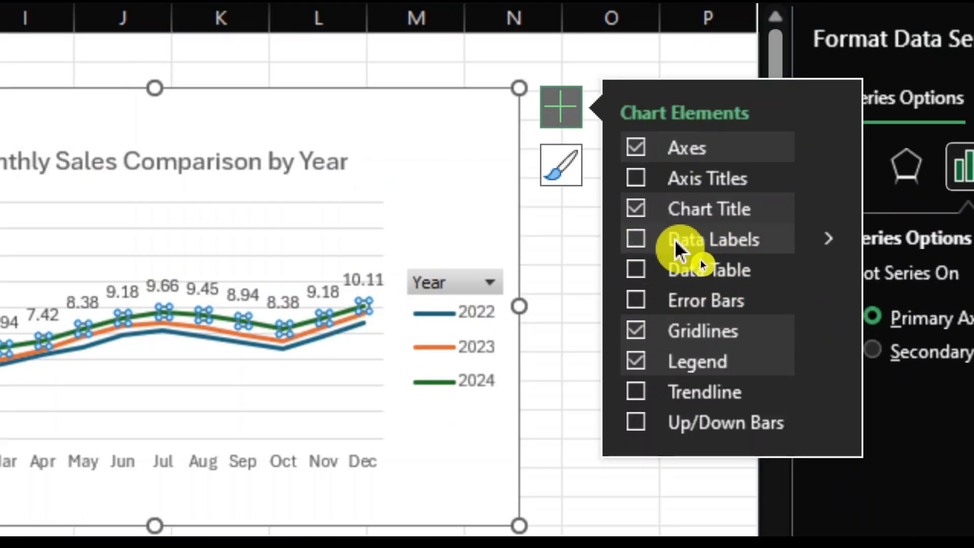
click(680, 248)
click(583, 502)
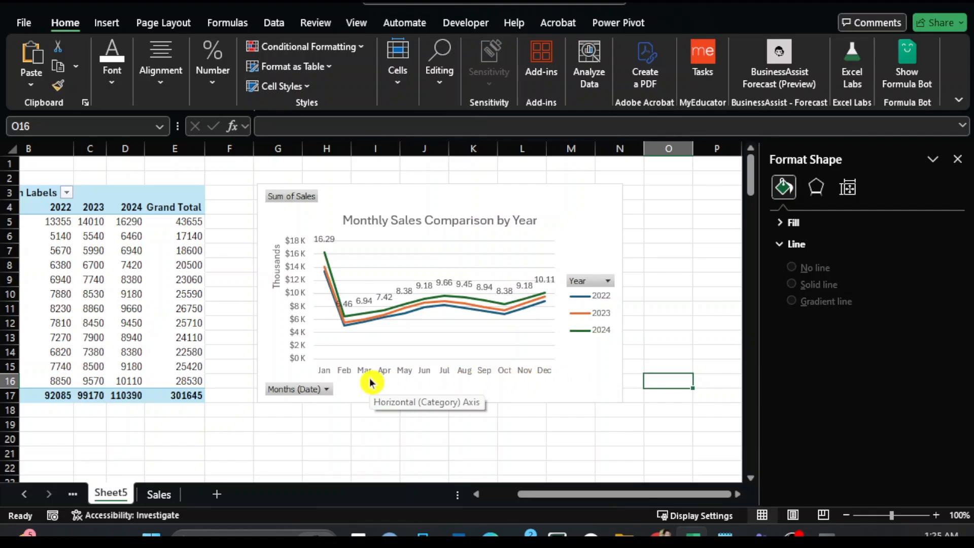
- Change the 2024 series line to a light magenta theme color
click(493, 304)
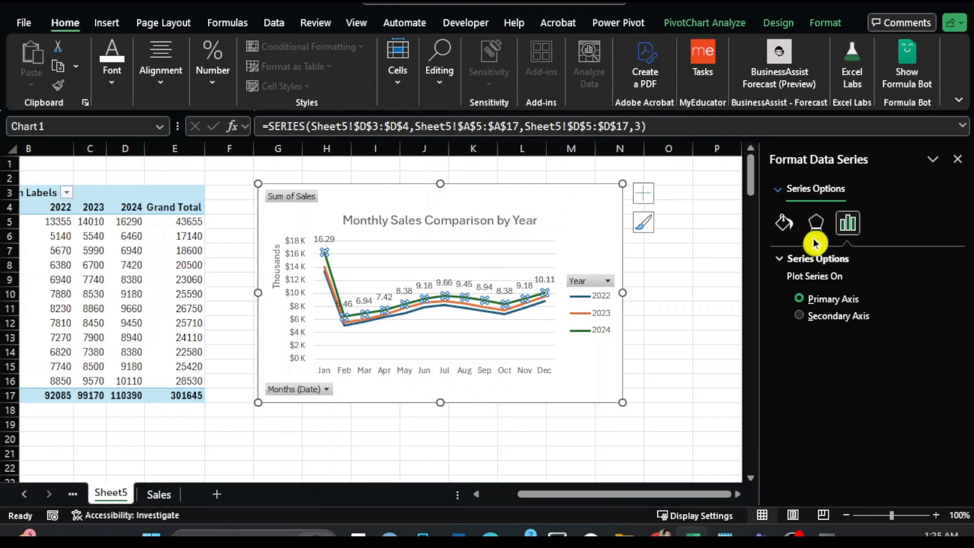
click(792, 229)
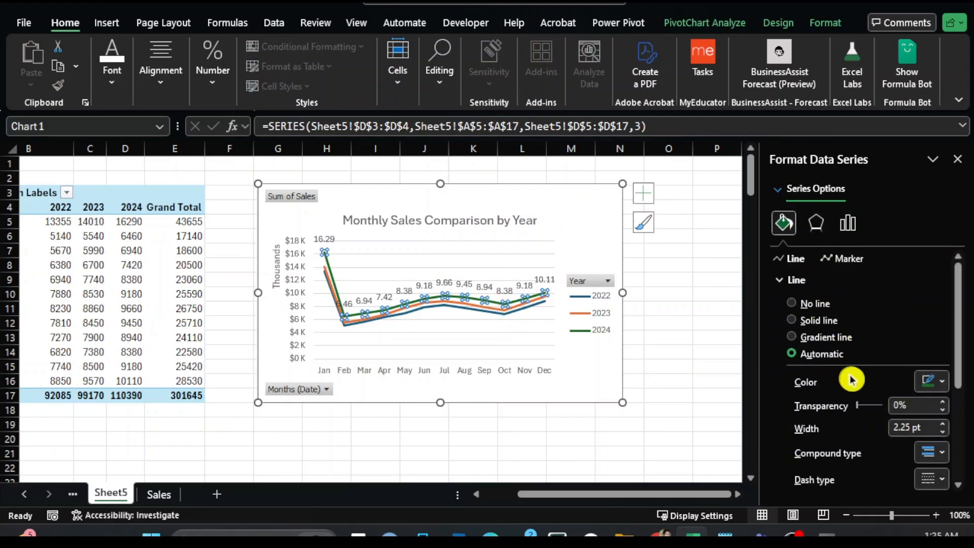
click(944, 384)
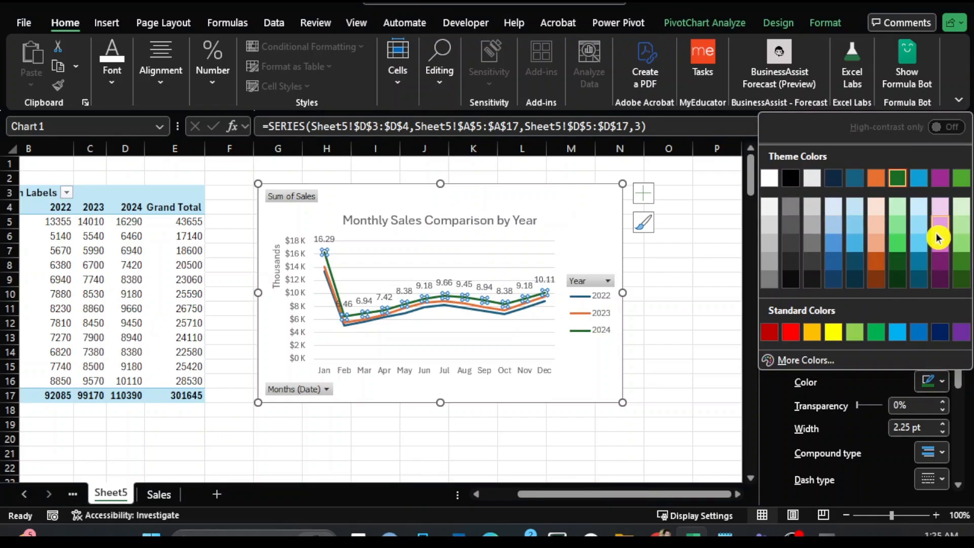
click(940, 251)
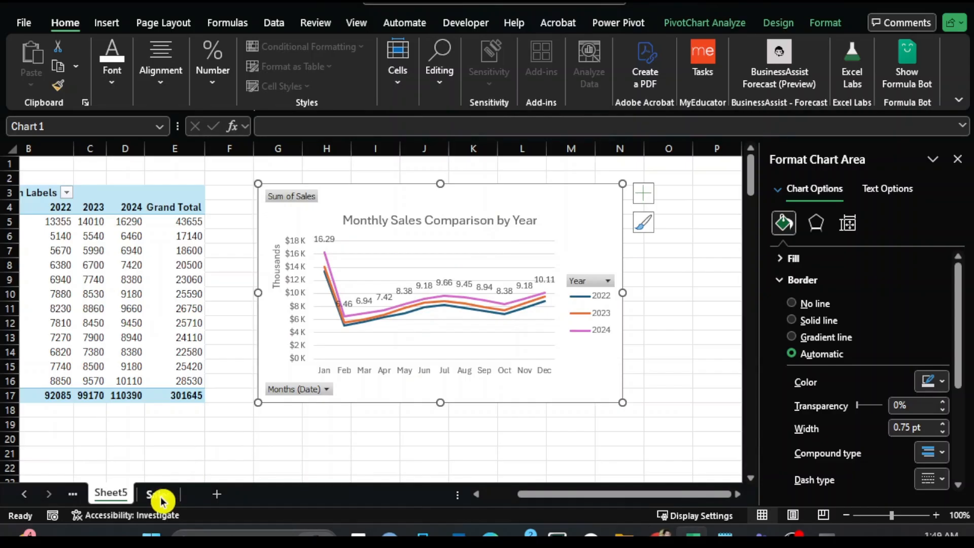
- Create a new Power Query query from the table on the Sales sheet
click(158, 493)
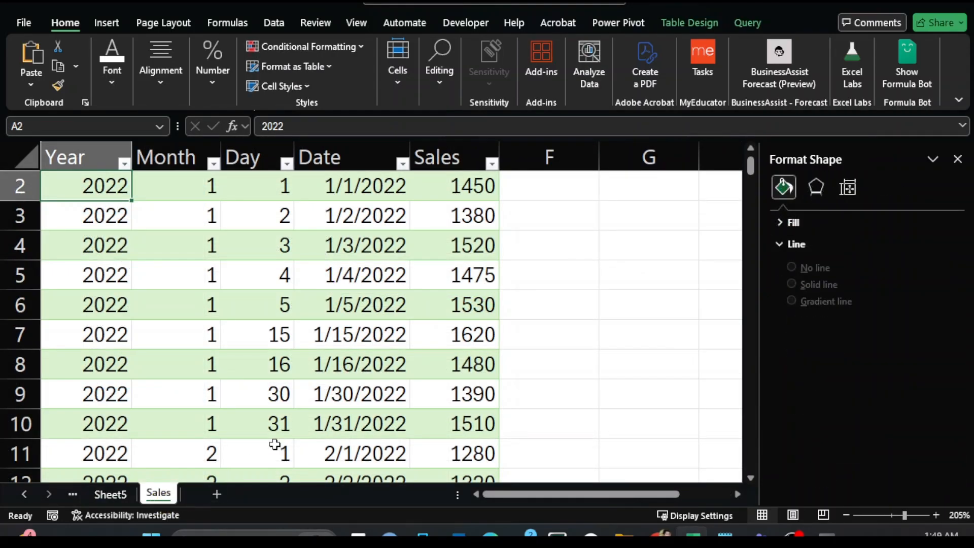
scroll(403, 223, up, 1)
click(300, 288)
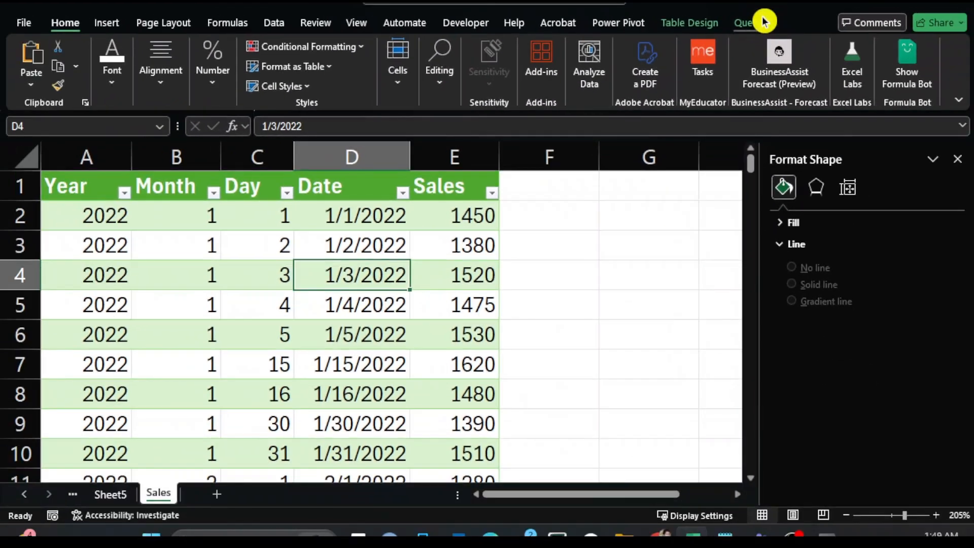
click(631, 252)
click(174, 318)
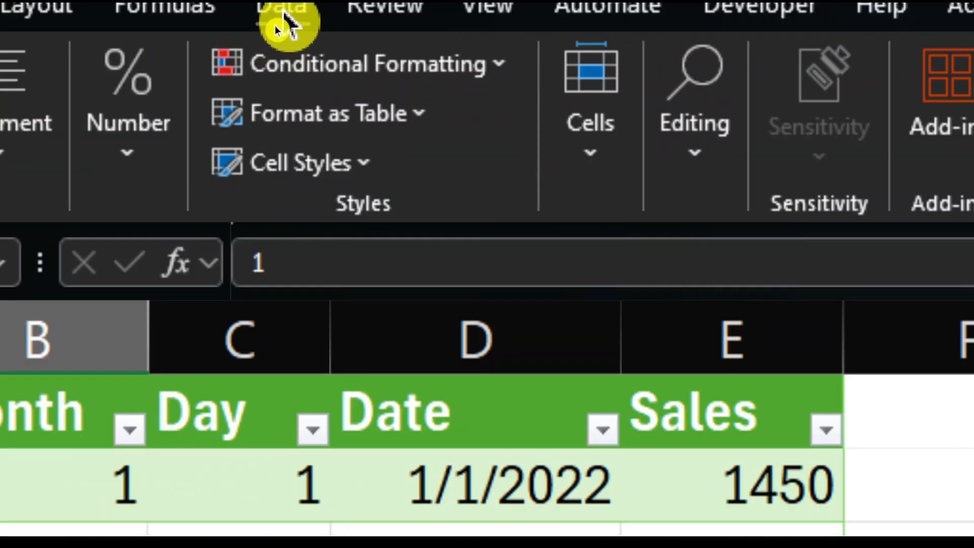
click(276, 23)
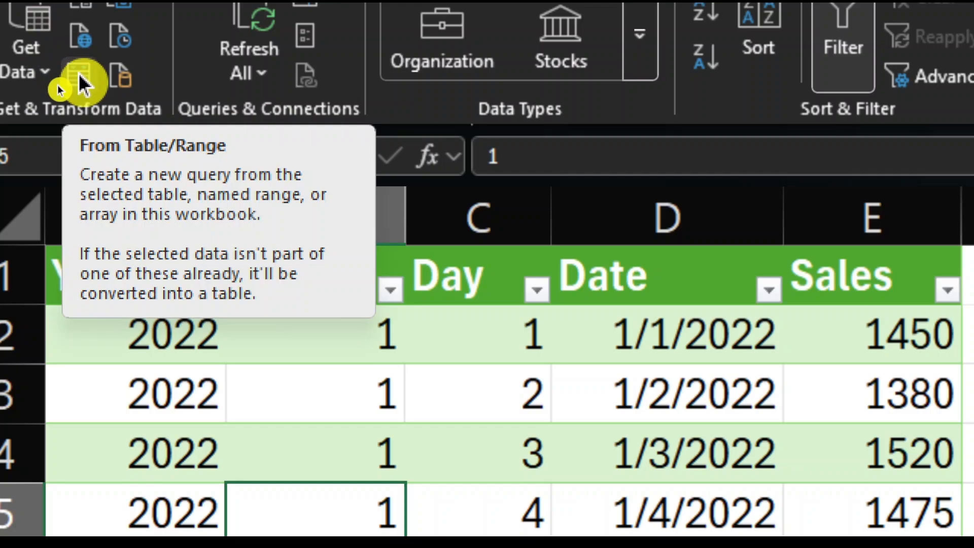
click(80, 76)
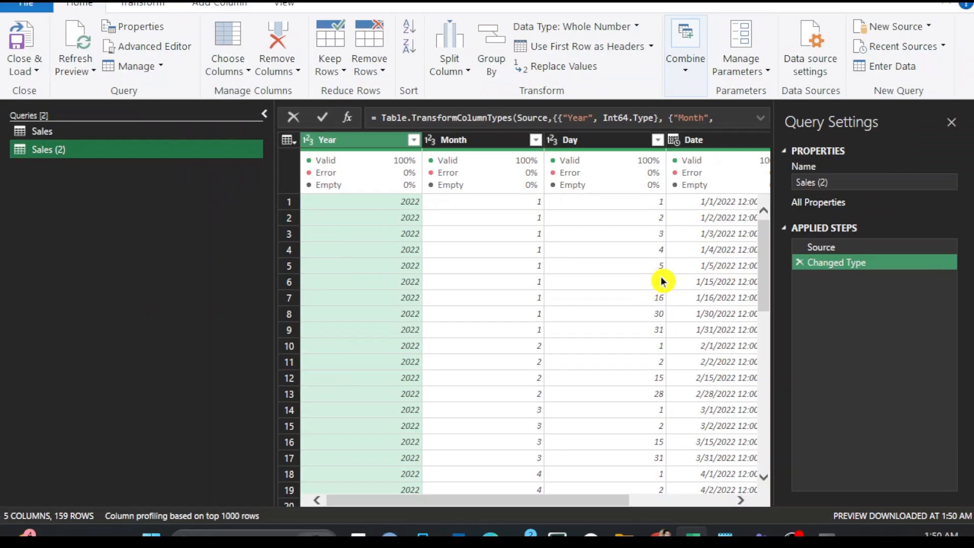
- Transform the Date column's values into the name of the month
drag(405, 500, 528, 507)
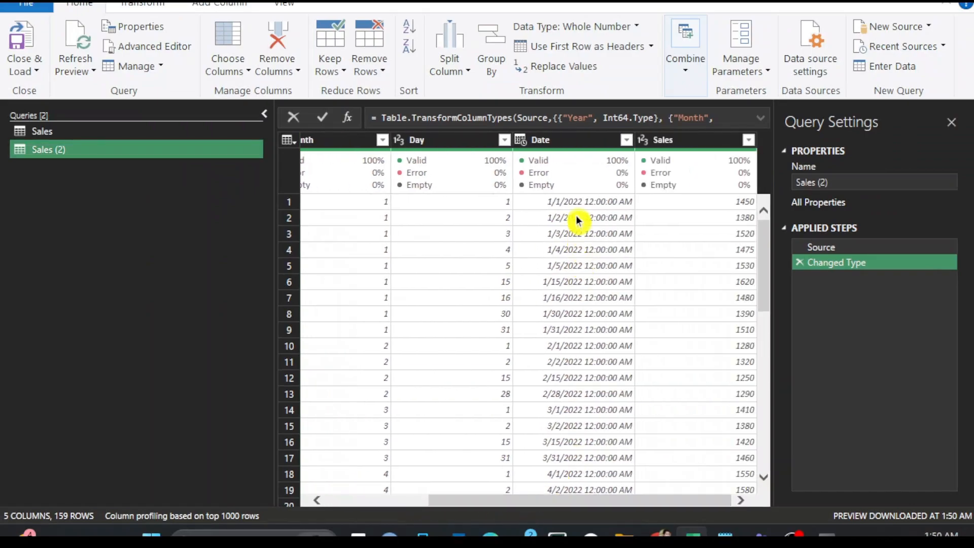
click(560, 147)
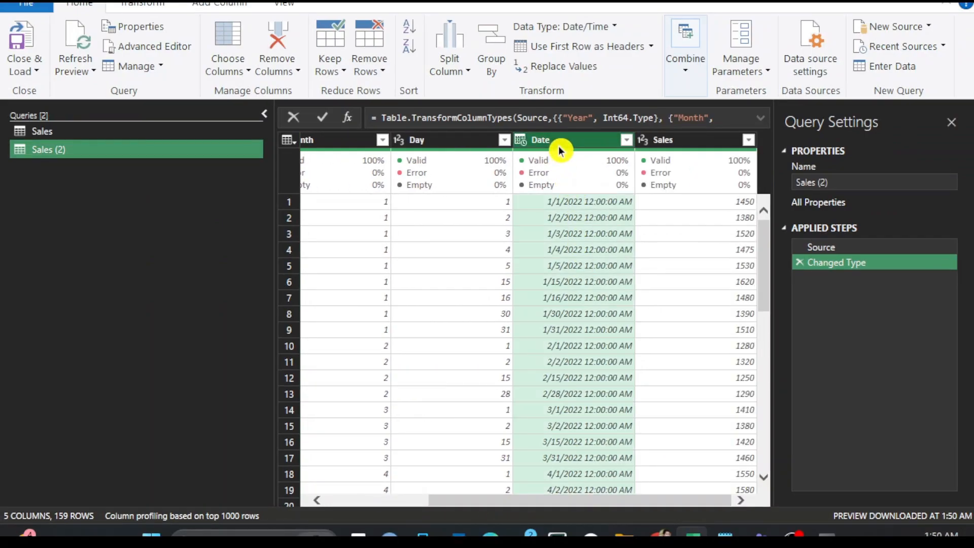
click(156, 9)
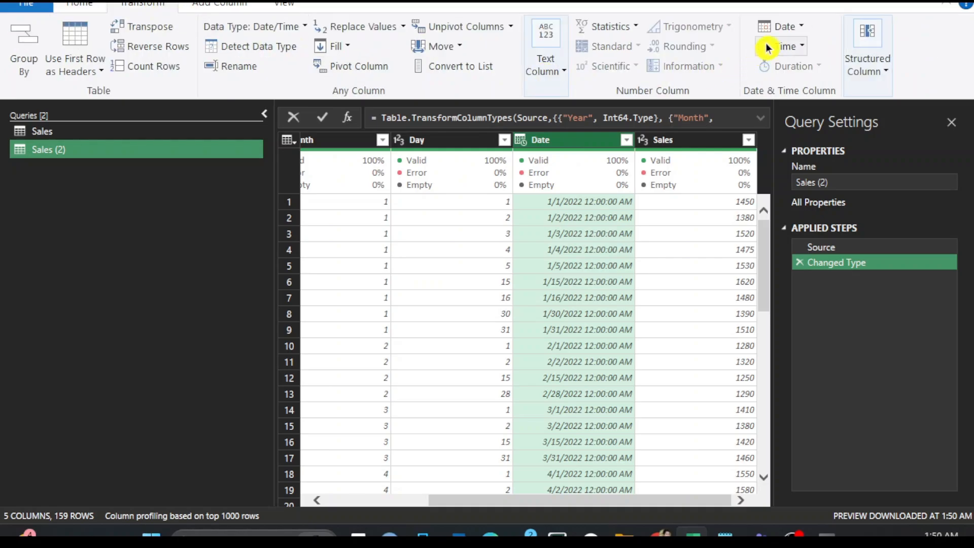
click(807, 31)
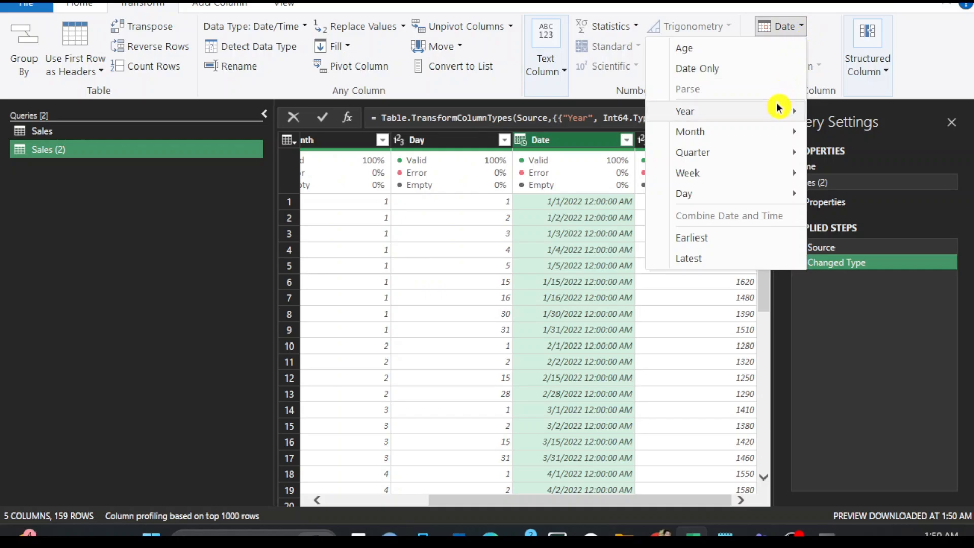
mouse_move(793, 142)
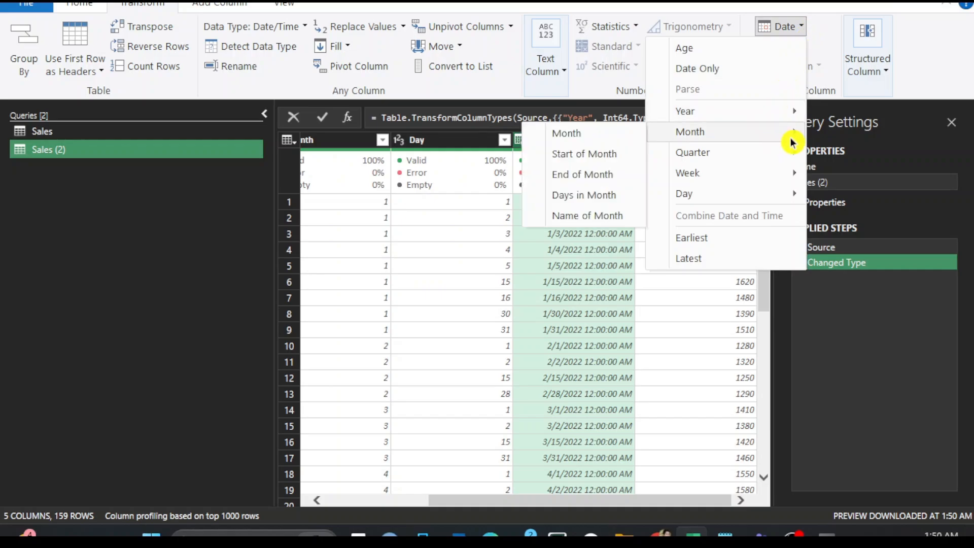
click(601, 225)
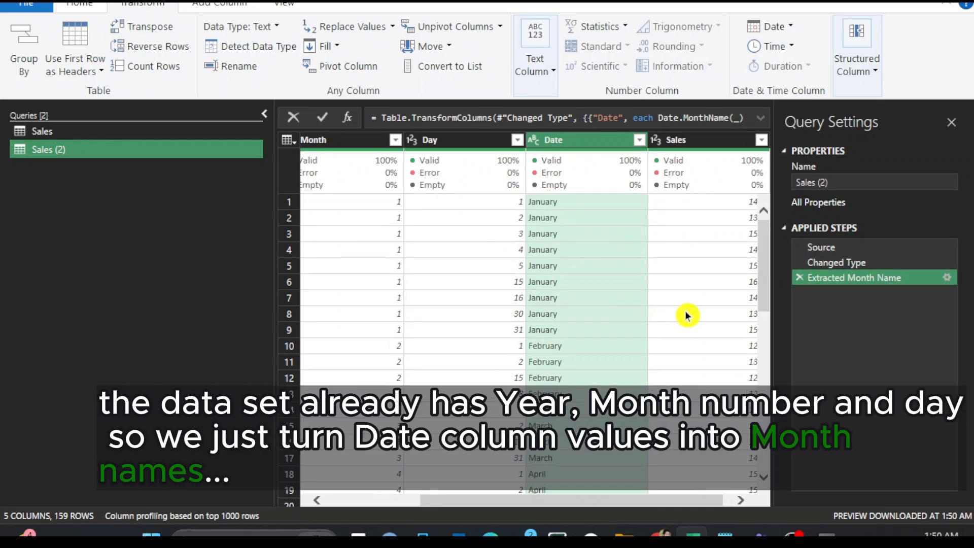
scroll(606, 353, down, 2)
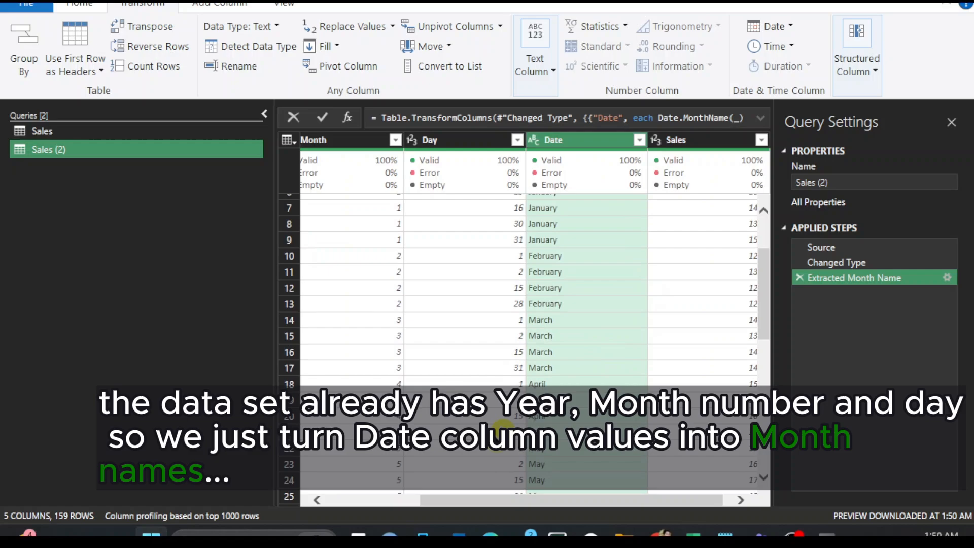
- Start a Group By on the Year and Date columns together
drag(496, 500, 330, 500)
click(338, 143)
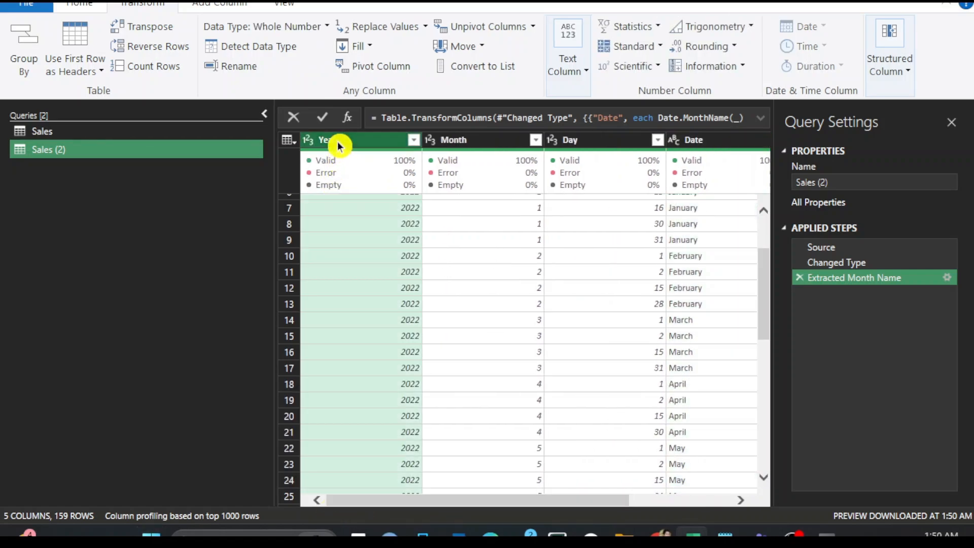
drag(496, 501, 567, 501)
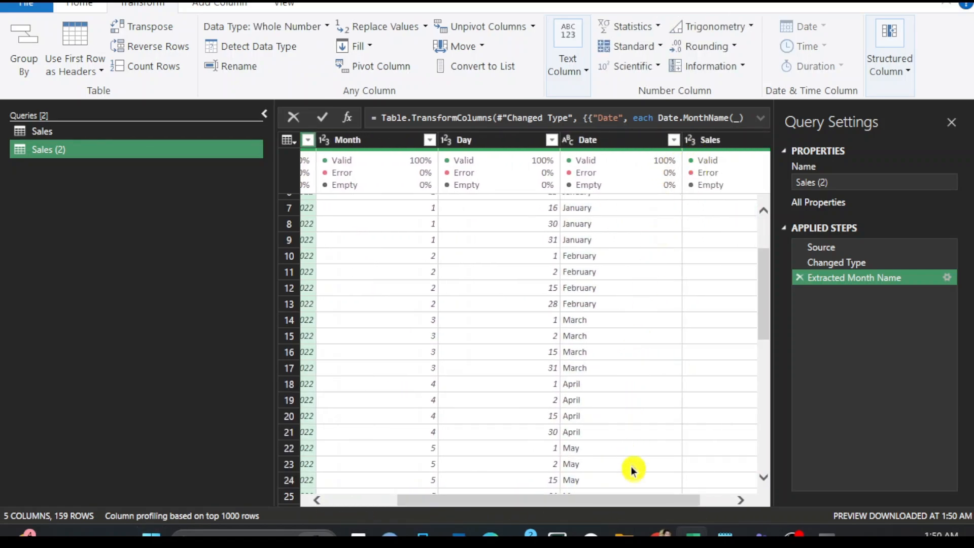
drag(636, 500, 696, 502)
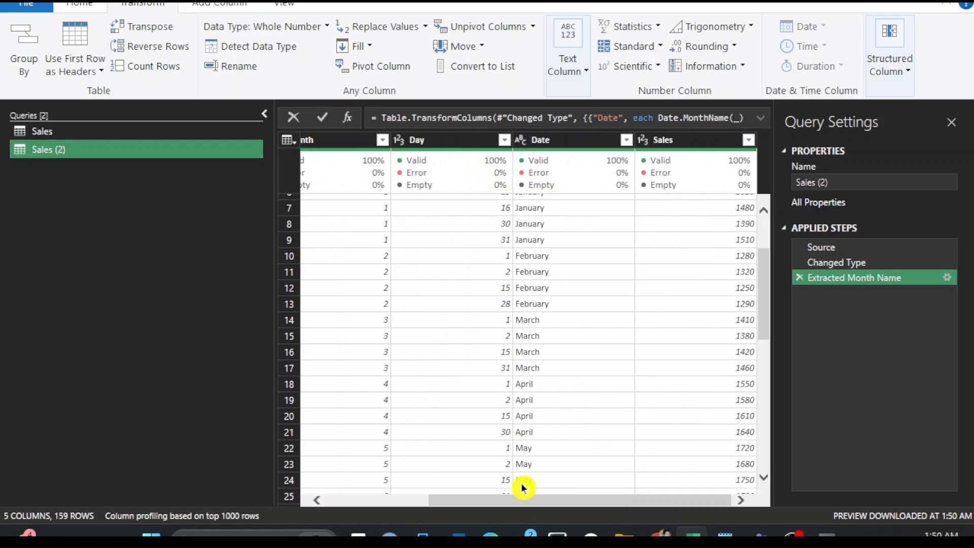
drag(565, 502, 487, 502)
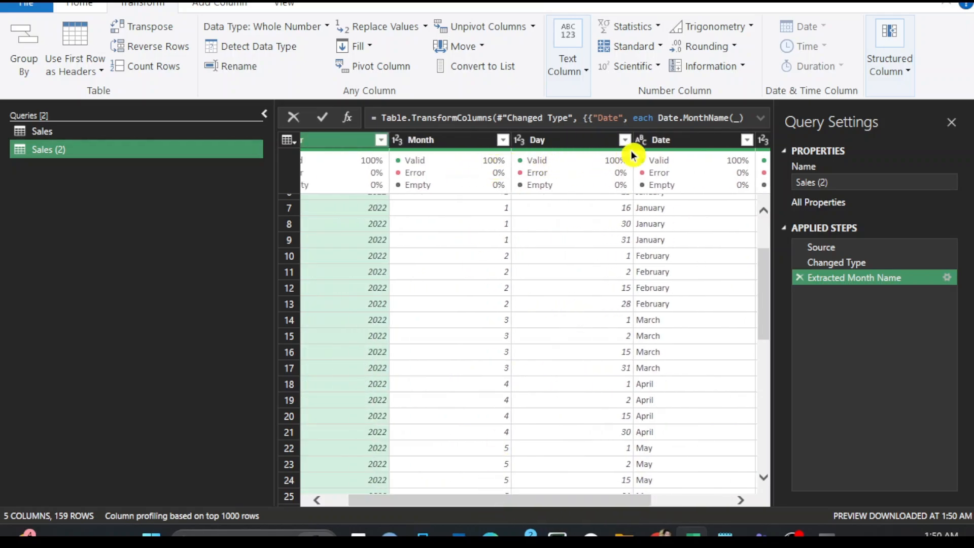
ctrl+click(668, 143)
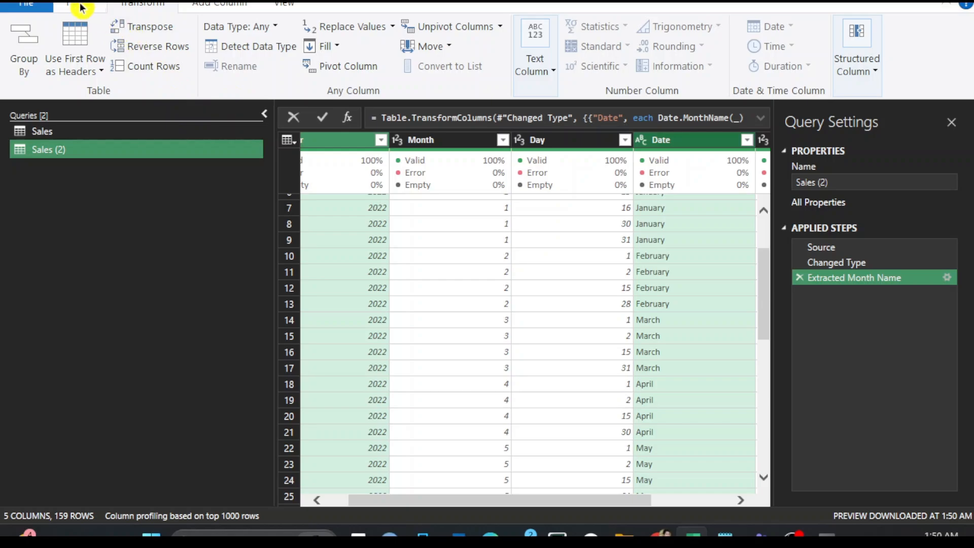
click(31, 83)
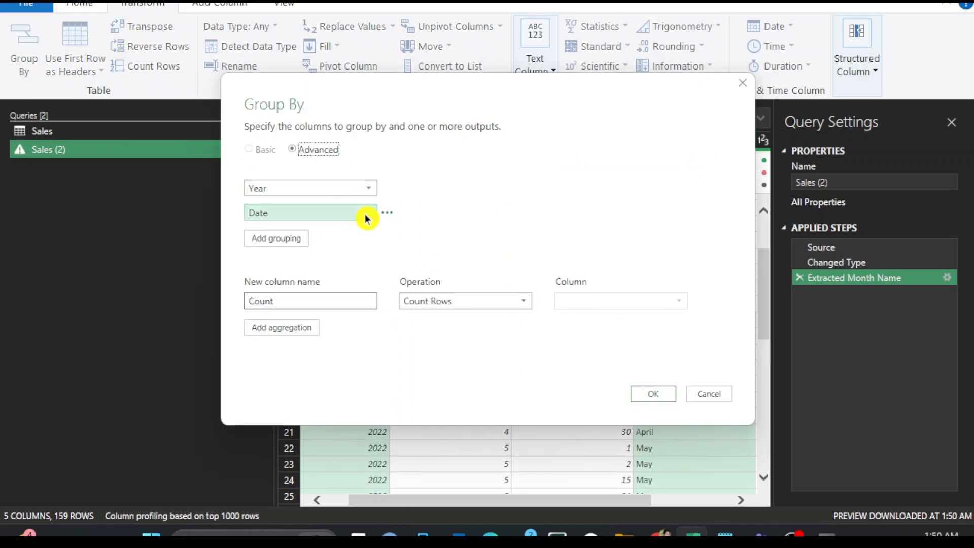
- Aggregate the groups with the Sum operation on the Sales column, naming the new column Sales
click(441, 305)
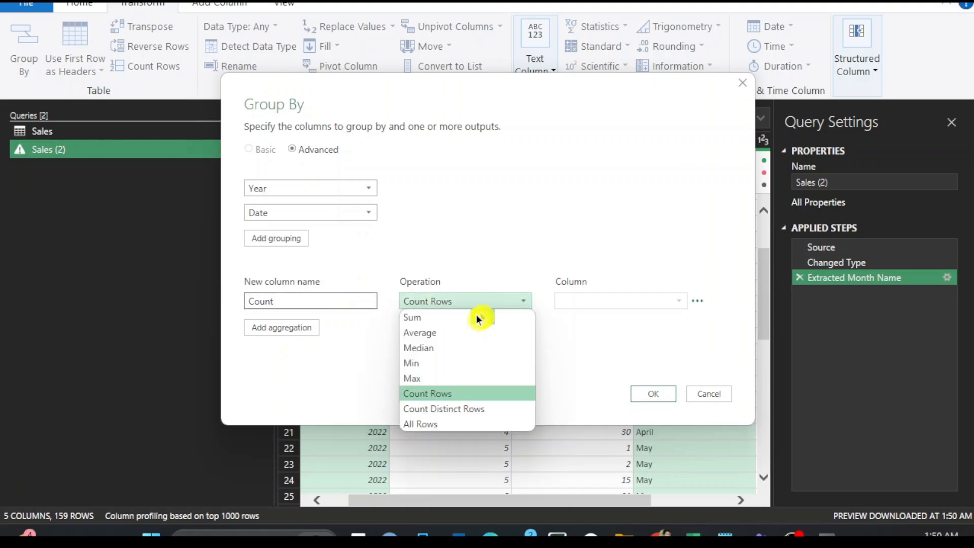
click(426, 317)
click(598, 305)
click(583, 379)
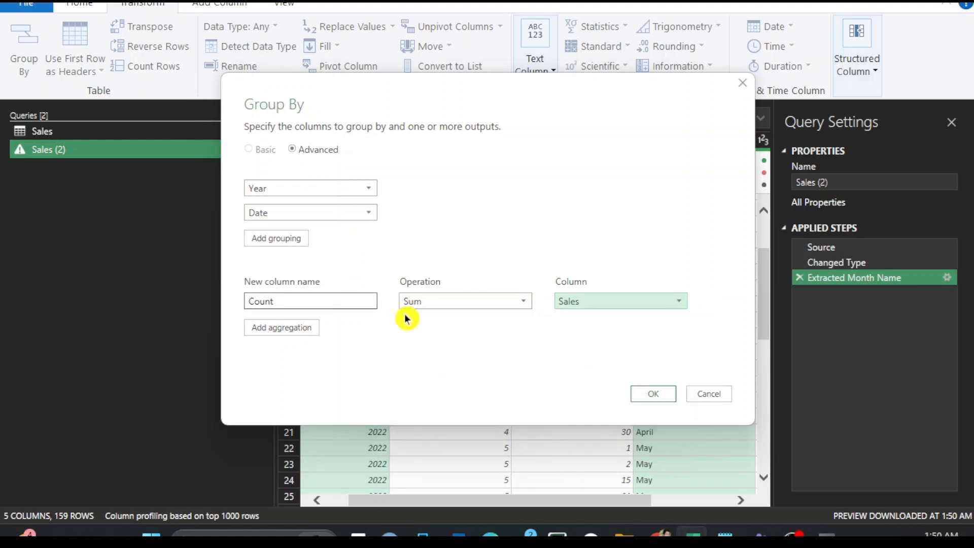
double_click(260, 301)
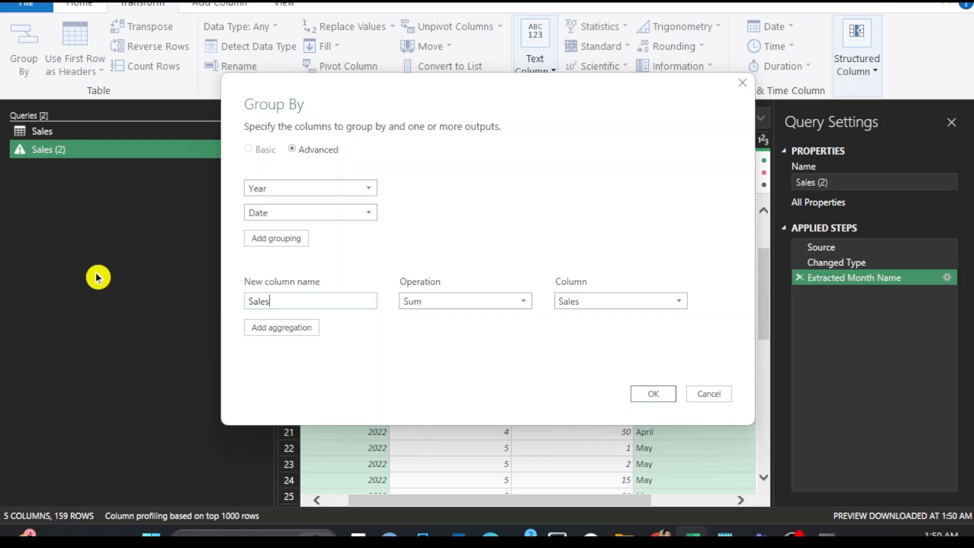
click(653, 394)
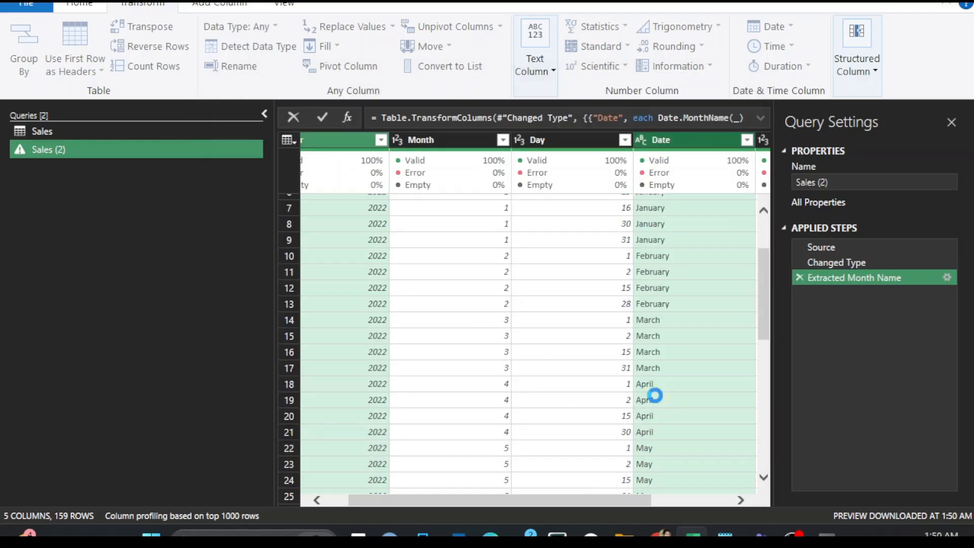
- Rename the grouped query's Date column to "Month Name"
double_click(464, 139)
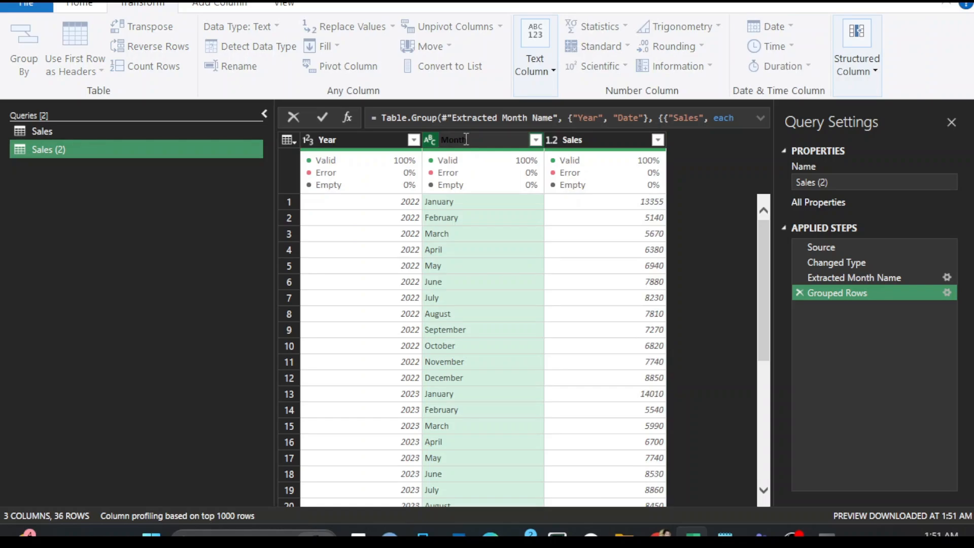
key(Return)
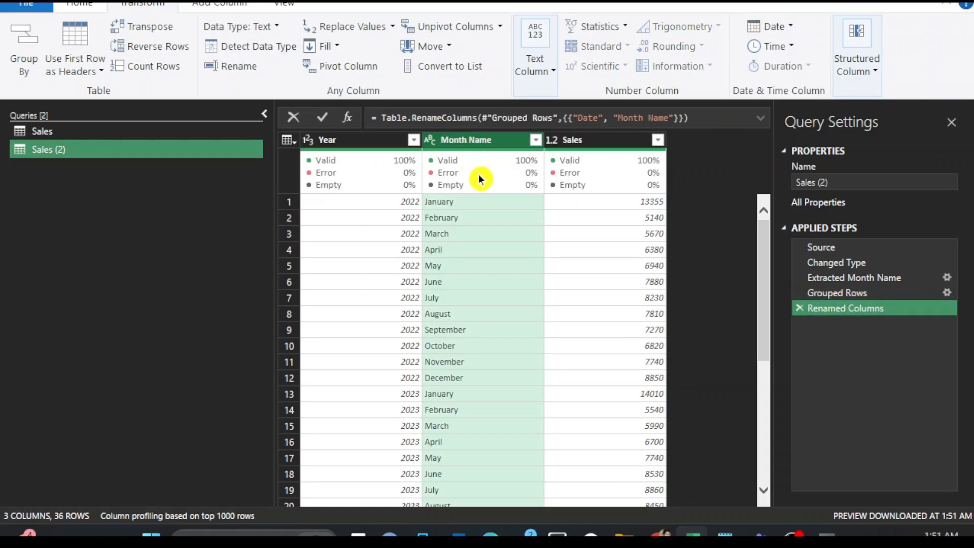
- Pivot the Year column into one column per year, using Sales as the values column
click(340, 141)
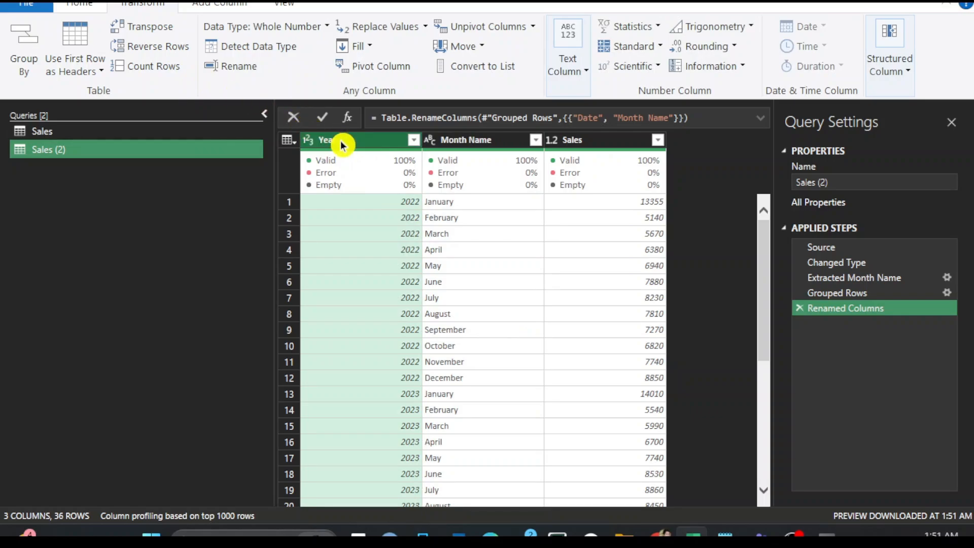
right_click(340, 144)
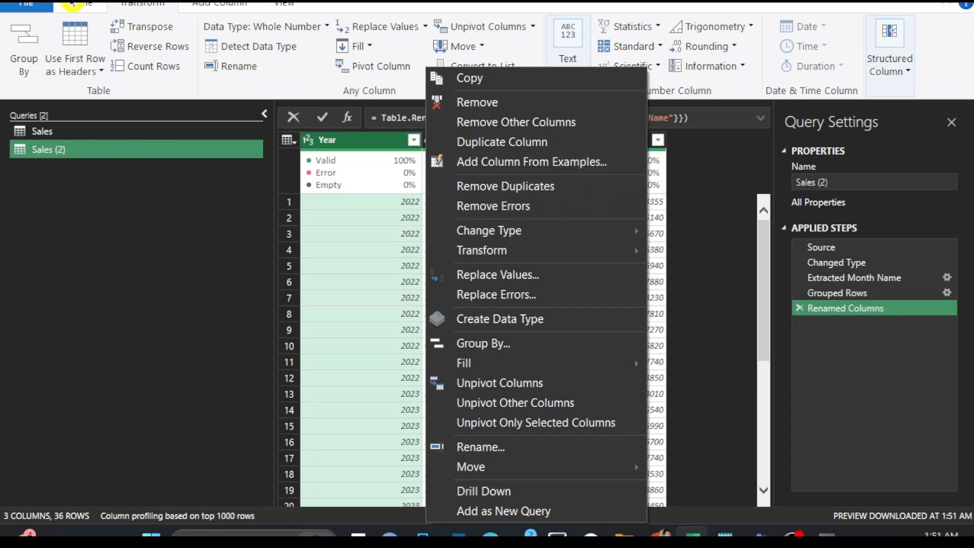
click(77, 8)
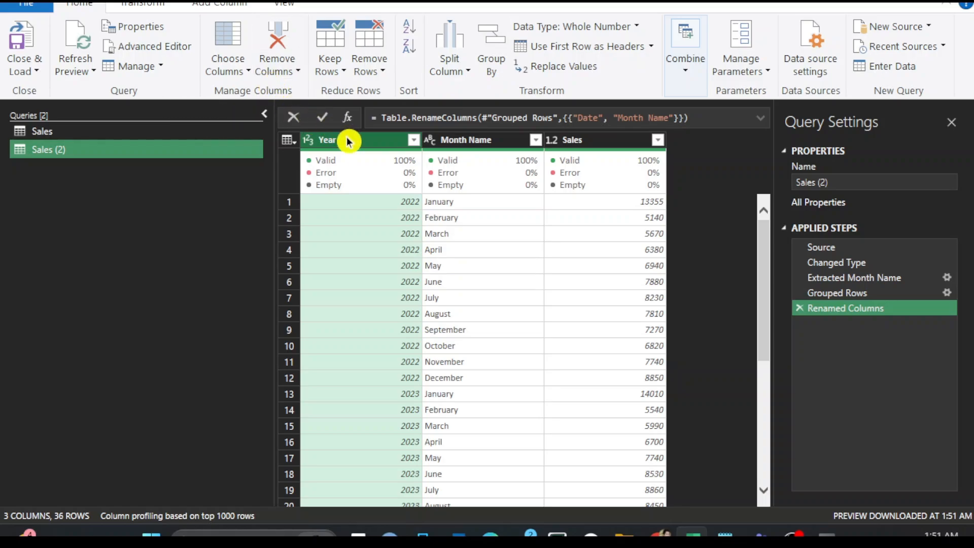
click(153, 4)
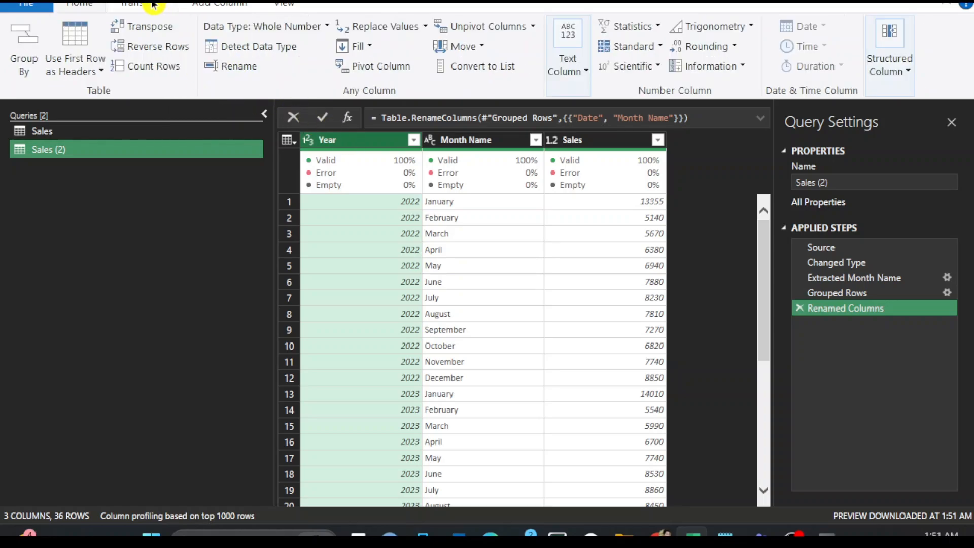
click(368, 68)
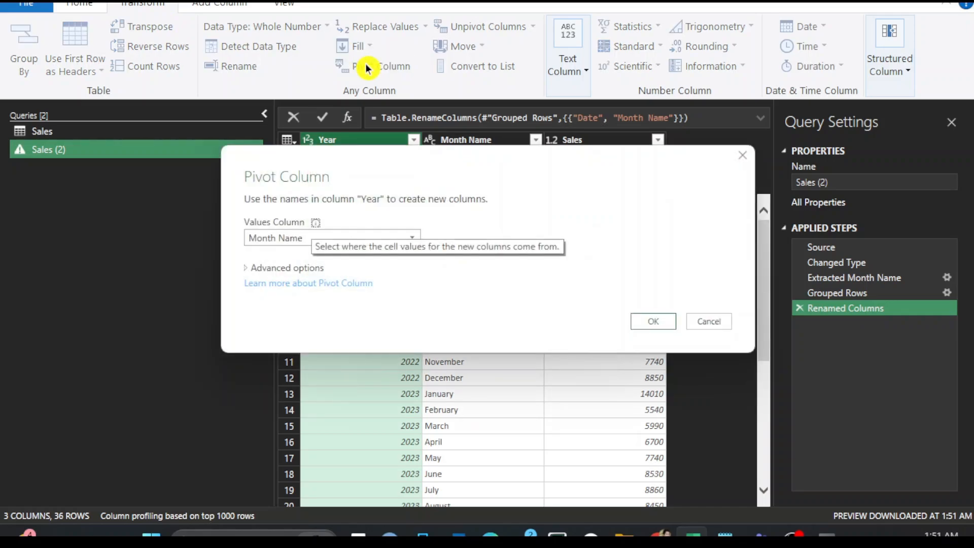
click(272, 248)
click(269, 269)
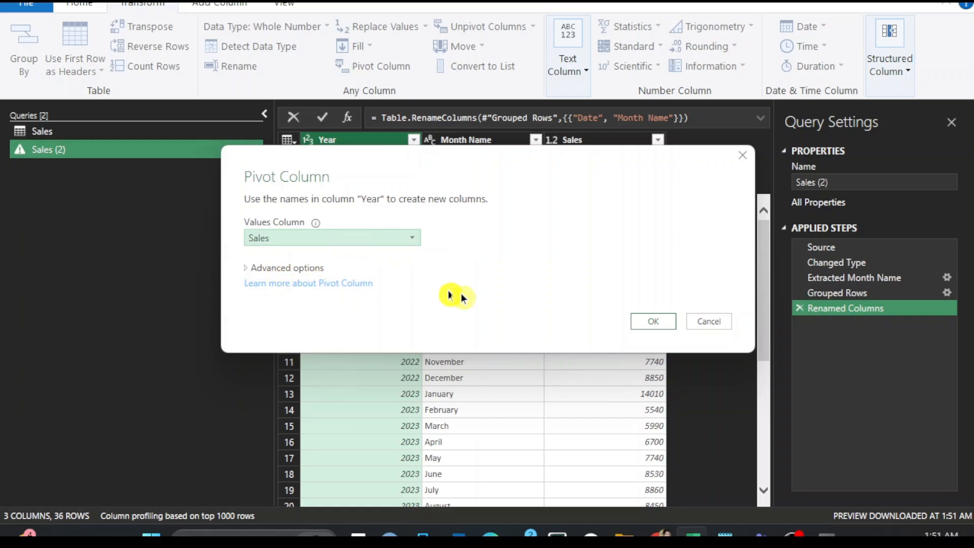
click(660, 324)
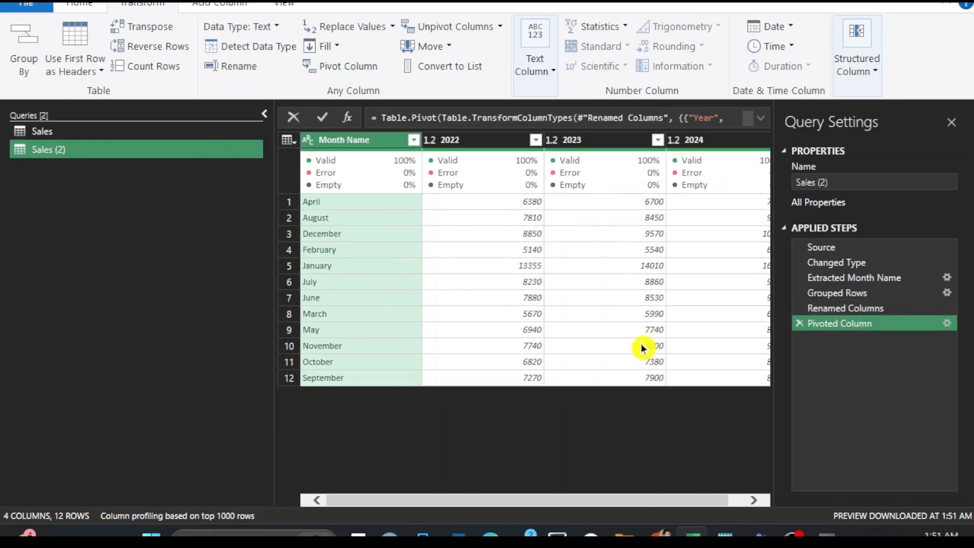
- Close the query editor and load the pivoted query into the workbook
click(79, 4)
click(24, 65)
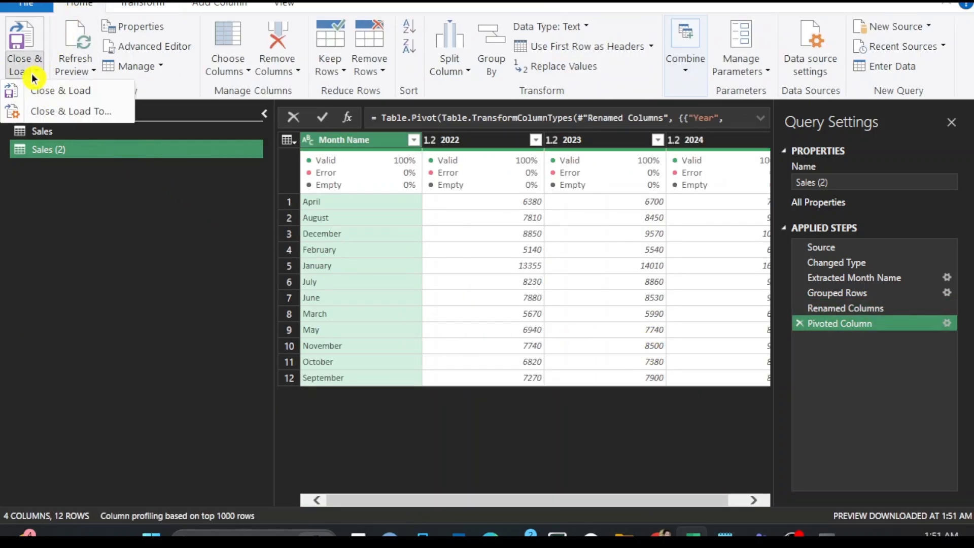
click(64, 97)
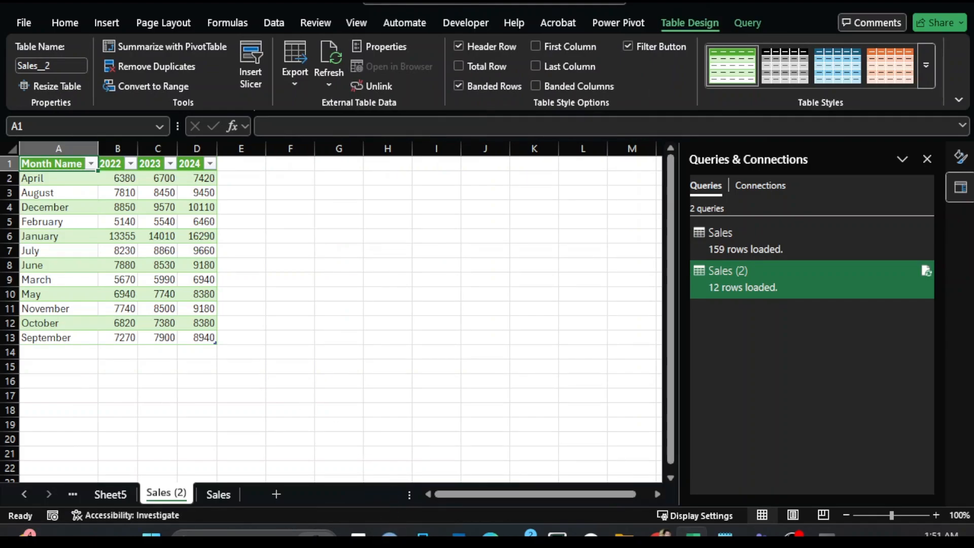
- Insert a 2-D line chart from the pivoted monthly sales table and position it beside the table
click(144, 251)
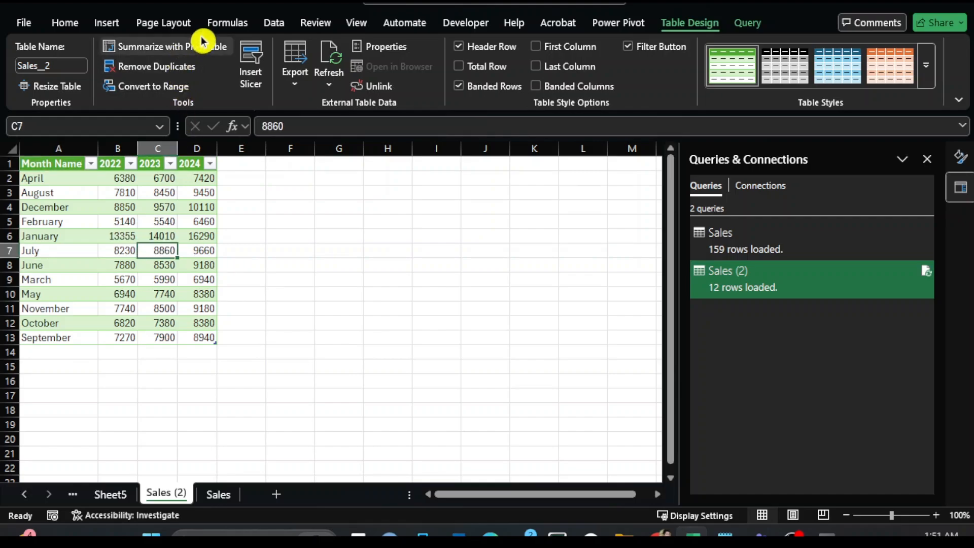
click(102, 22)
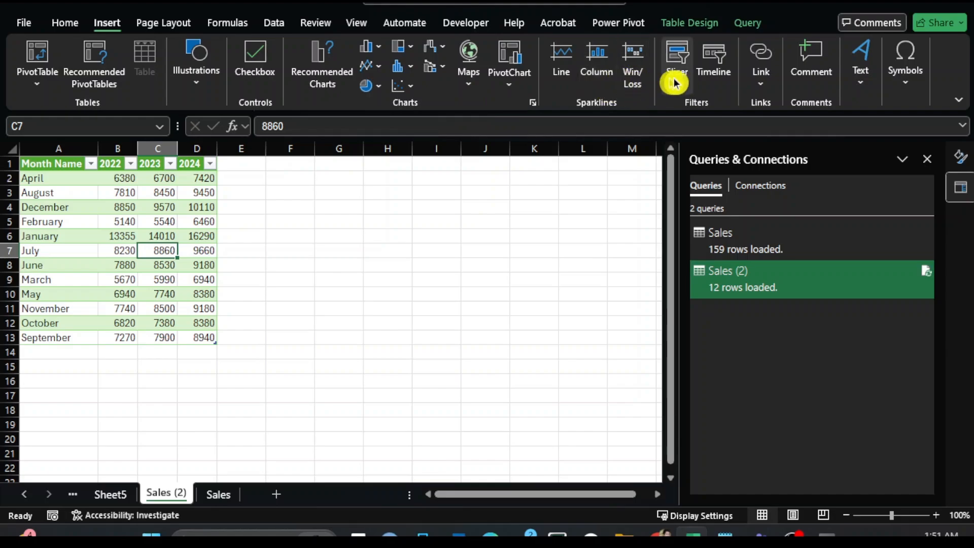
click(374, 67)
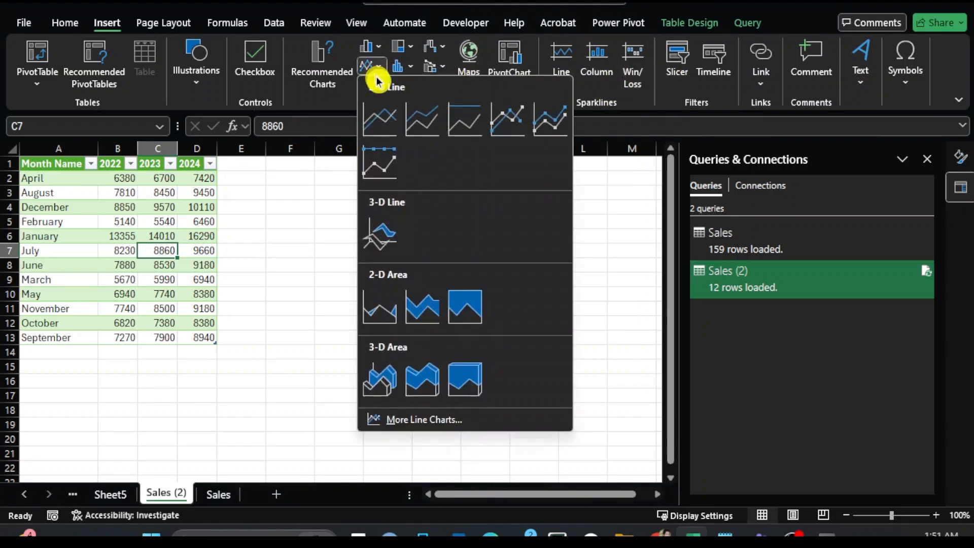
click(382, 120)
drag(367, 197, 365, 186)
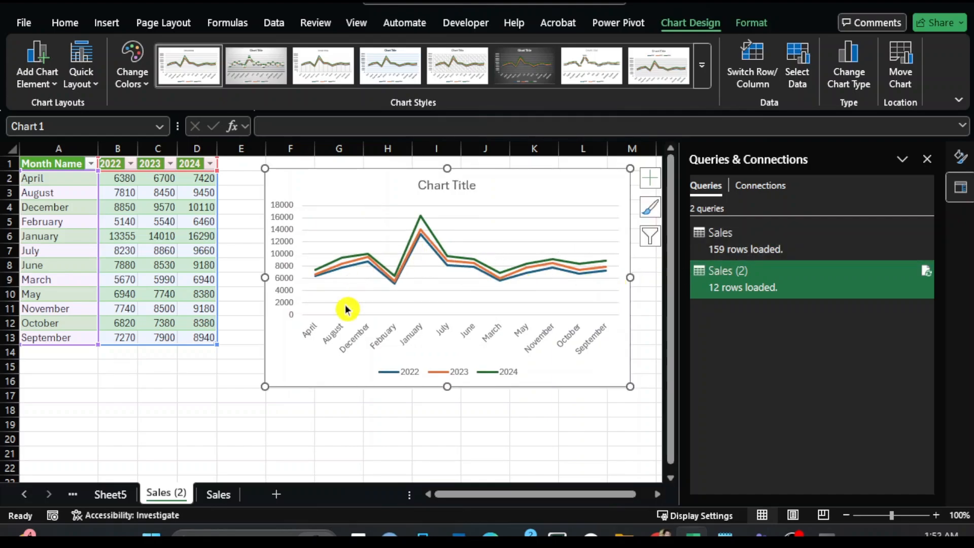
click(244, 423)
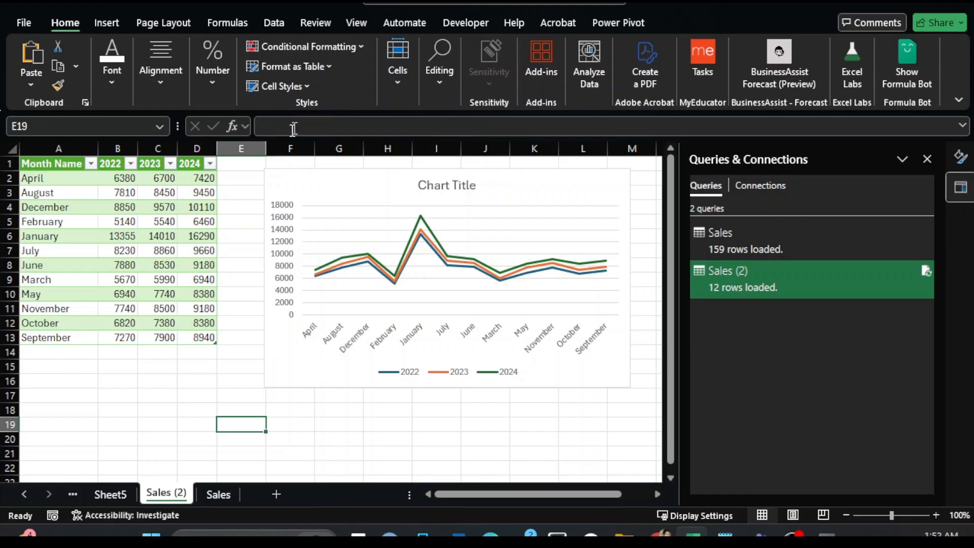
- Refresh the pivoted sales table and its Sales (2) query
click(272, 24)
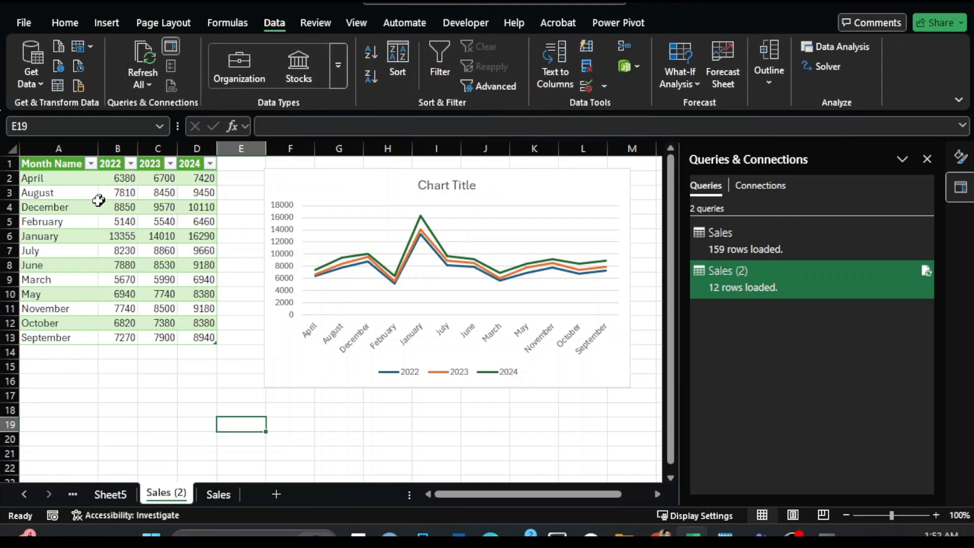
click(90, 221)
right_click(104, 237)
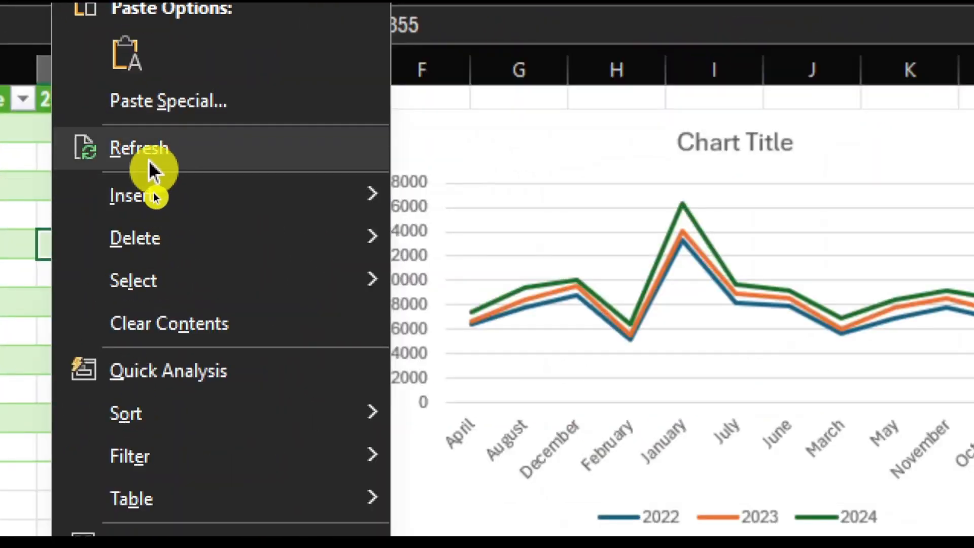
click(179, 145)
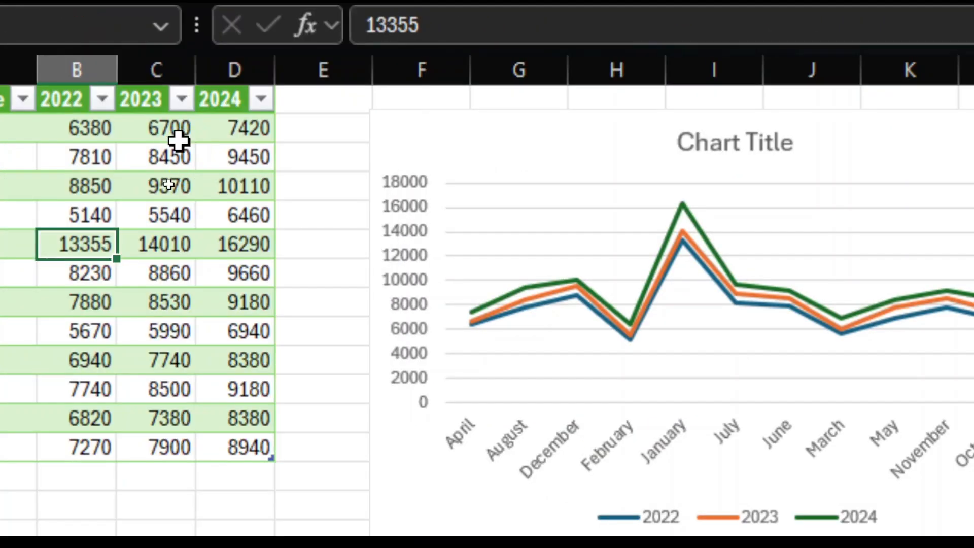
right_click(164, 186)
click(310, 149)
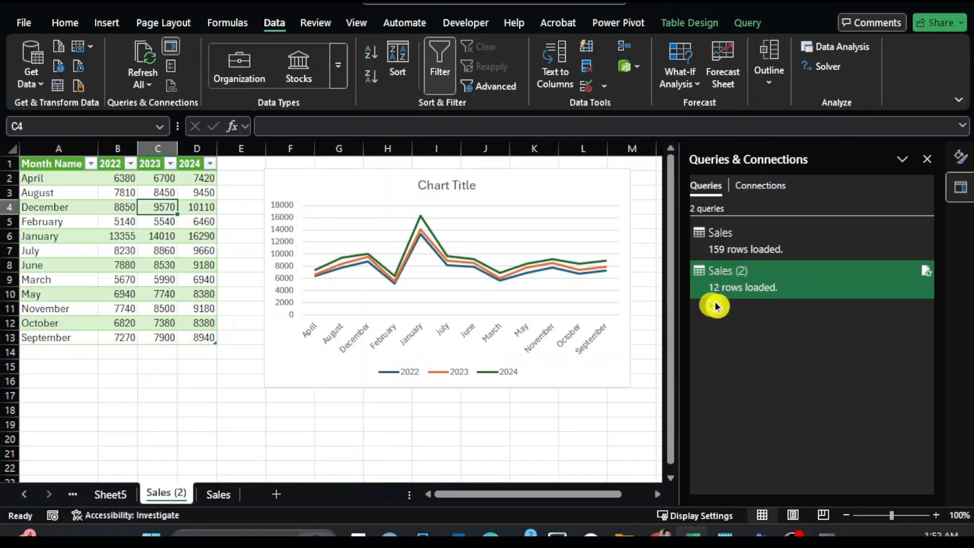
click(928, 272)
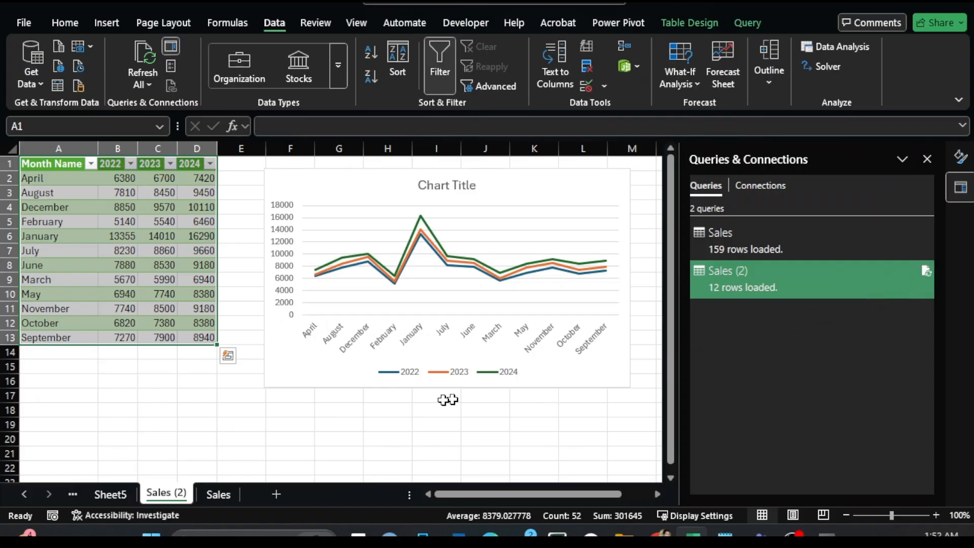
click(271, 422)
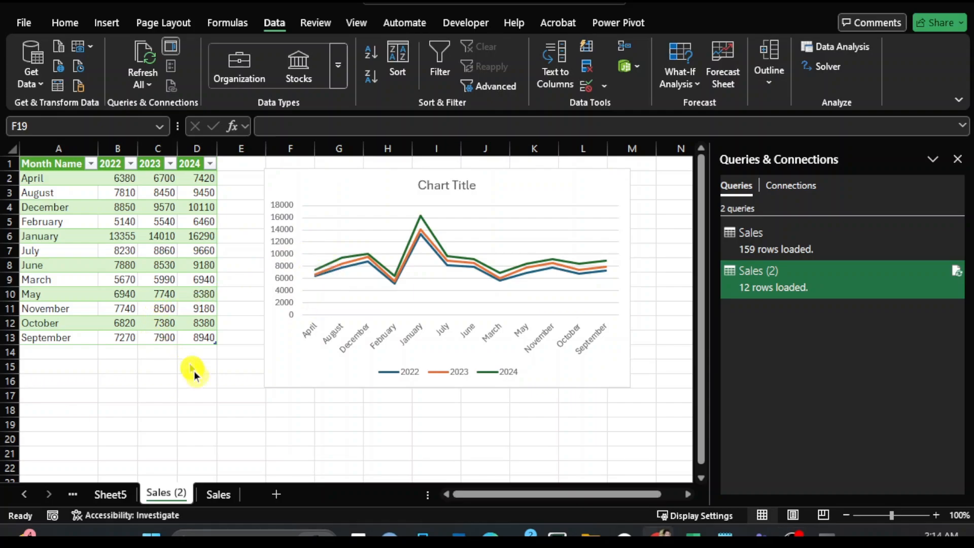
- Add the table on the Sales sheet to the Power Pivot data model
click(125, 500)
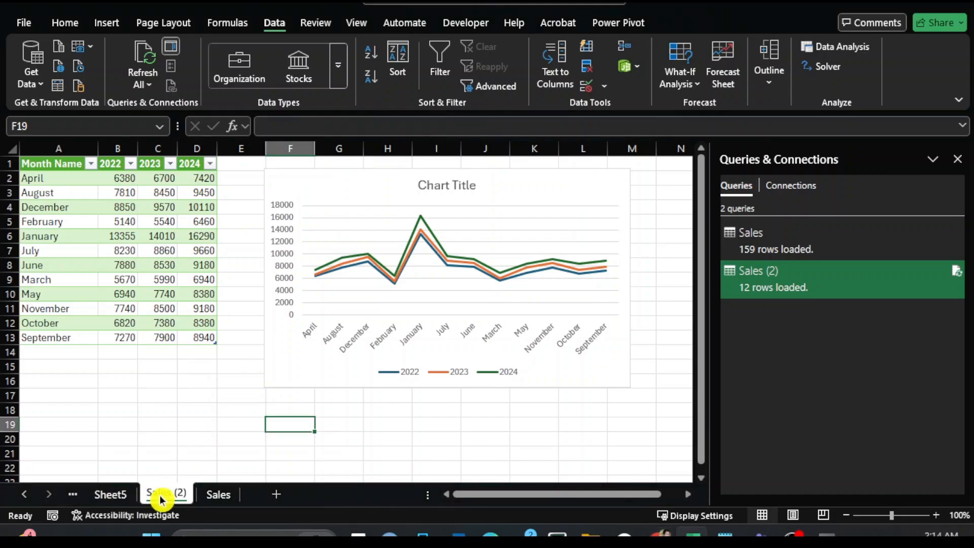
click(112, 498)
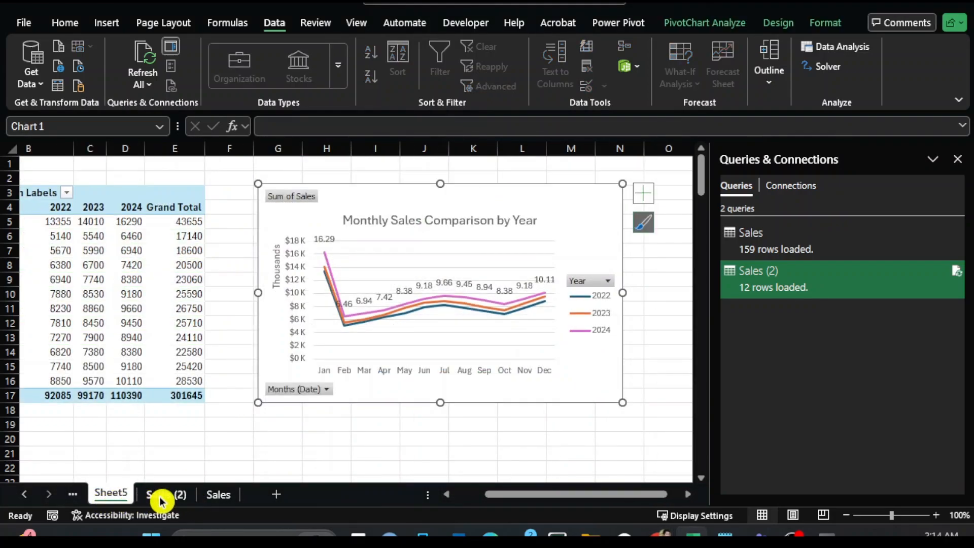
click(164, 496)
click(218, 495)
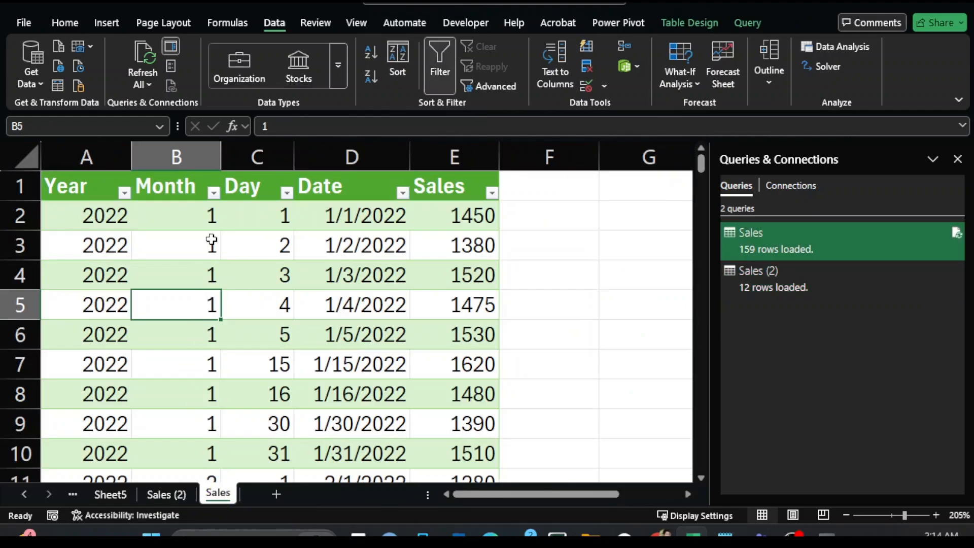
click(197, 246)
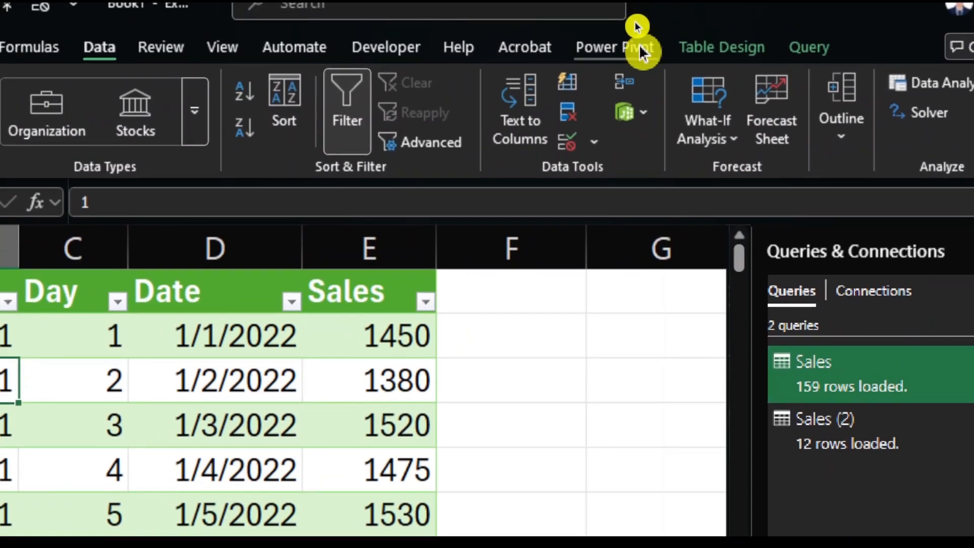
click(639, 20)
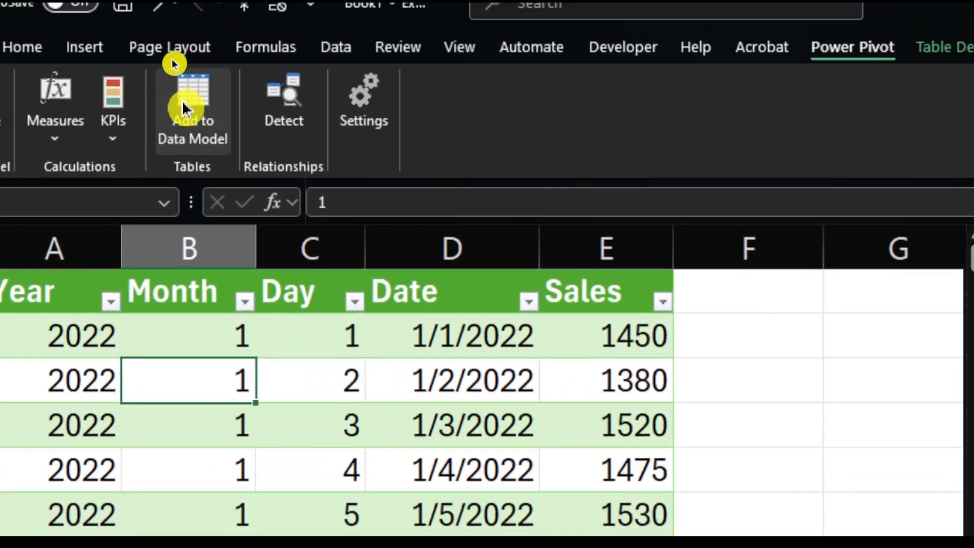
click(184, 108)
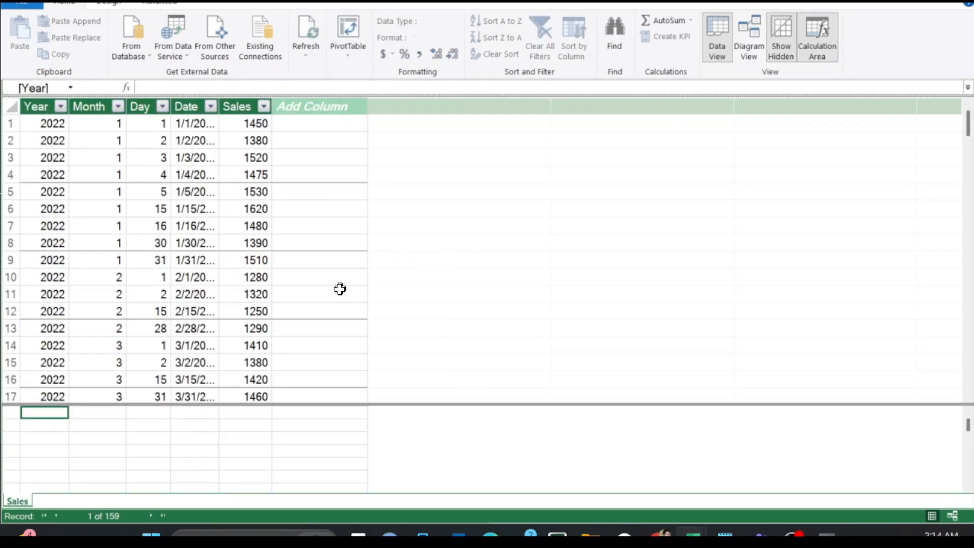
- Create a new date table in the data model
click(108, 2)
click(392, 56)
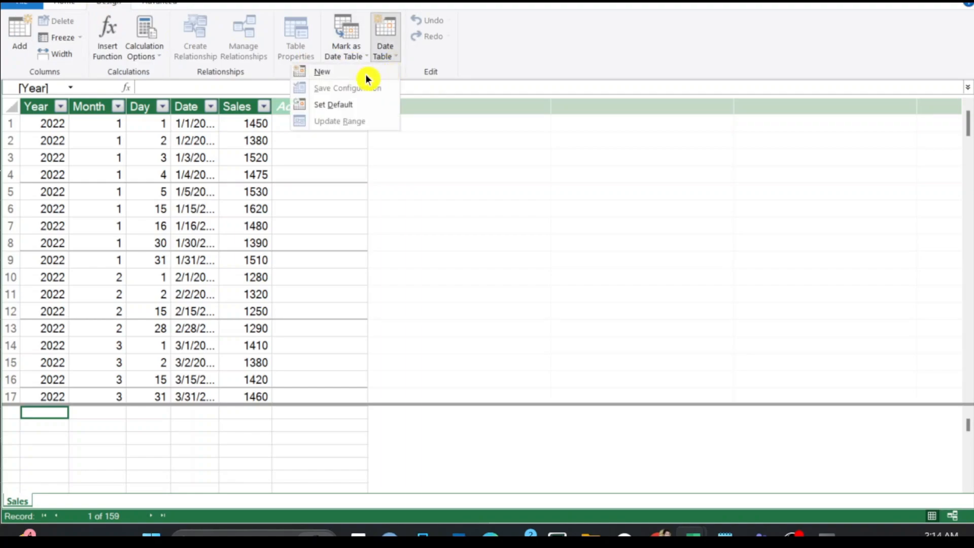
click(334, 75)
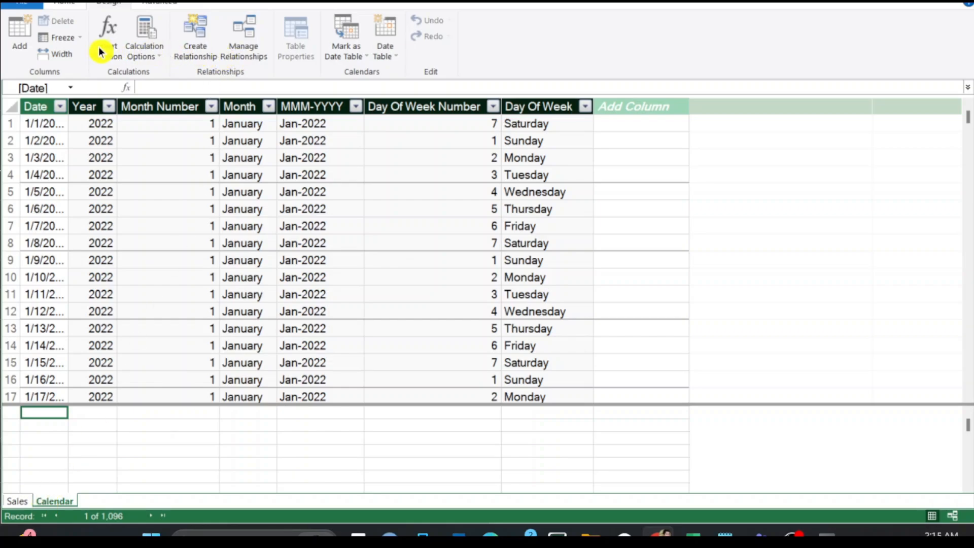
- Relate the Sales table's Date field to the Calendar table's Date field in the diagram view
scroll(220, 60, up, 1)
click(749, 36)
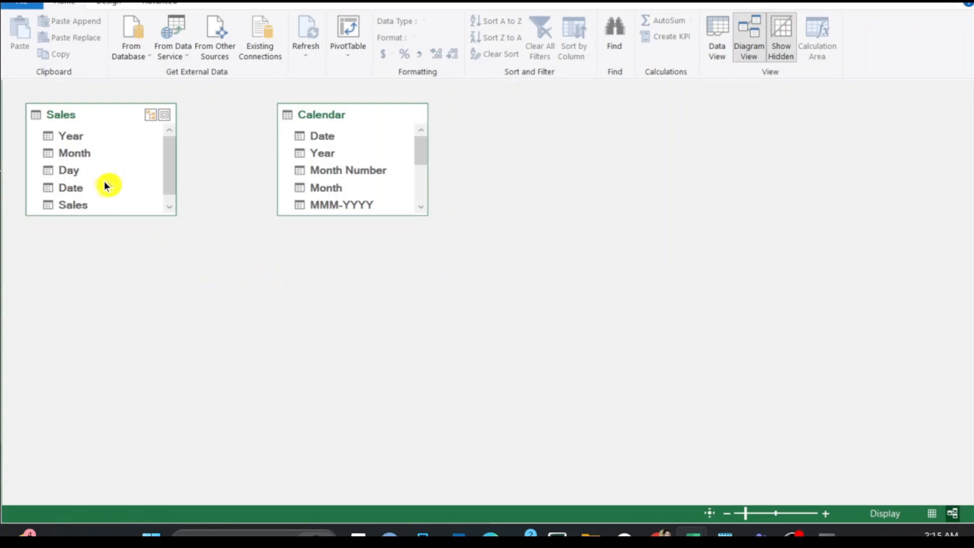
drag(87, 188, 315, 136)
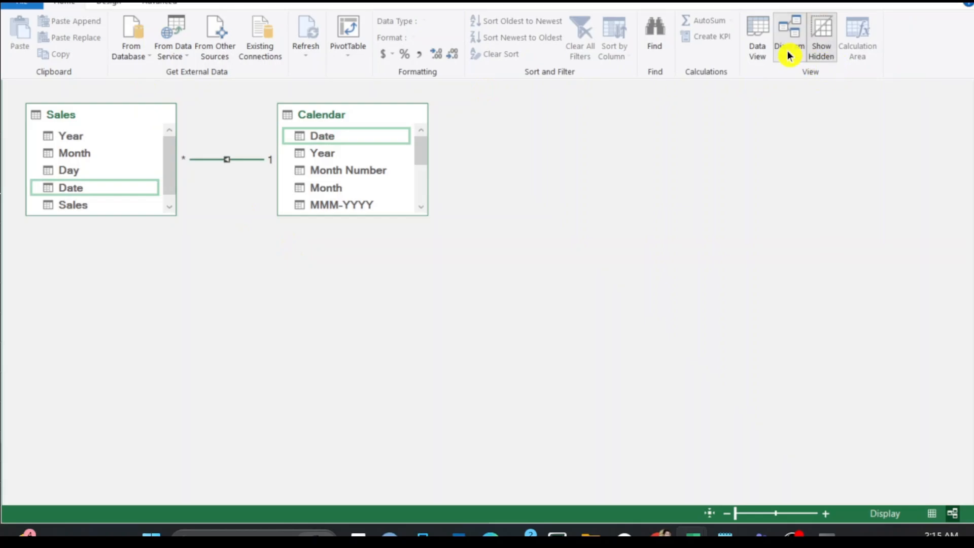
- Start a measure named "Sum of Sales 2022" in the Calendar table's calculation area, using the CALCULATE function
click(761, 48)
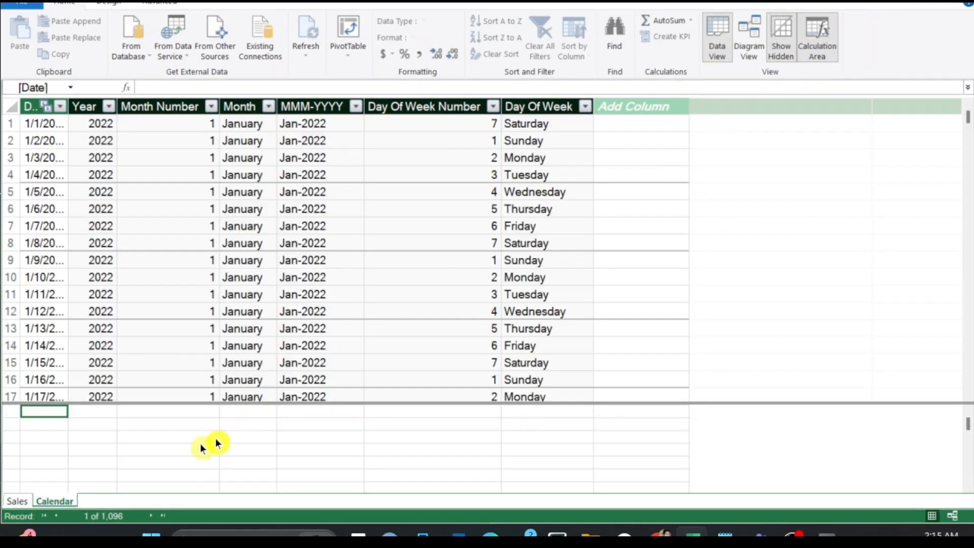
click(50, 427)
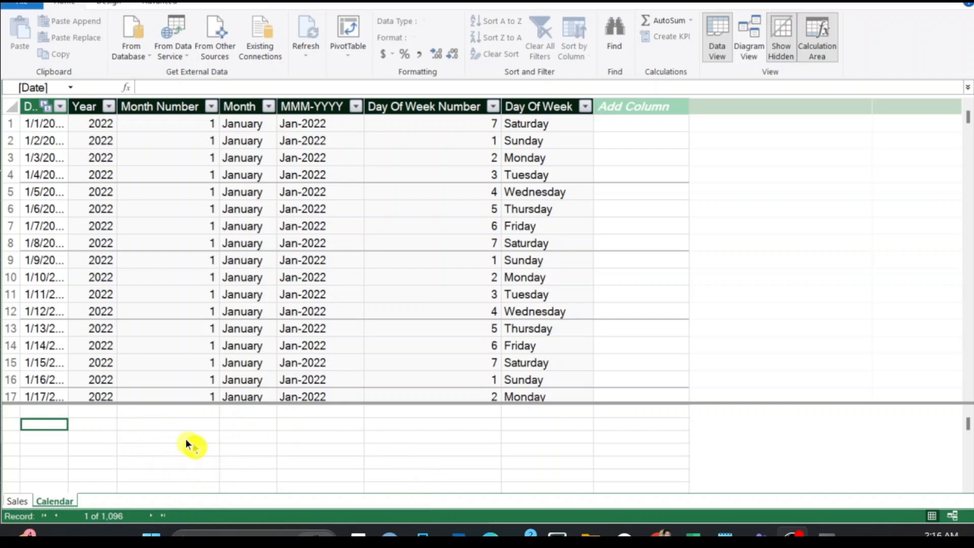
click(141, 451)
click(53, 429)
text(Sum)
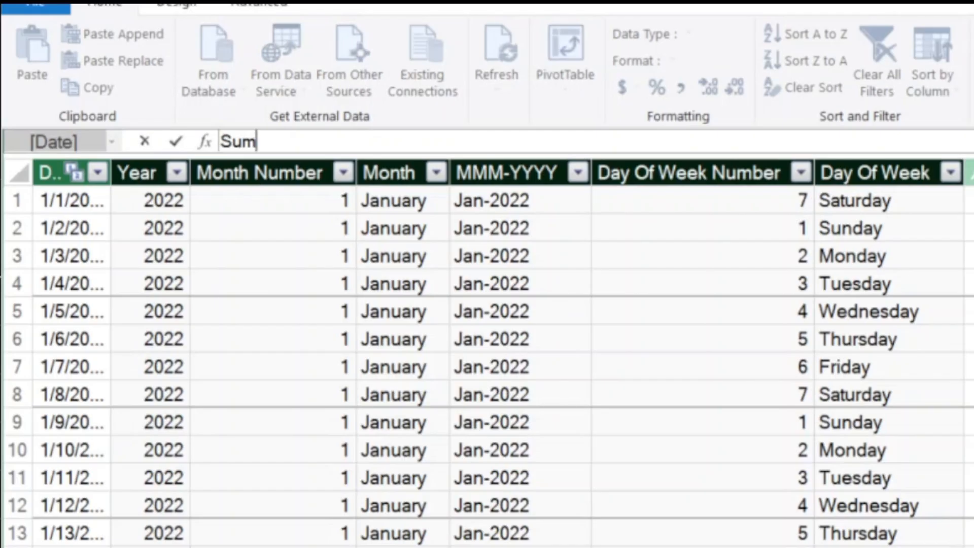
text( of Sales)
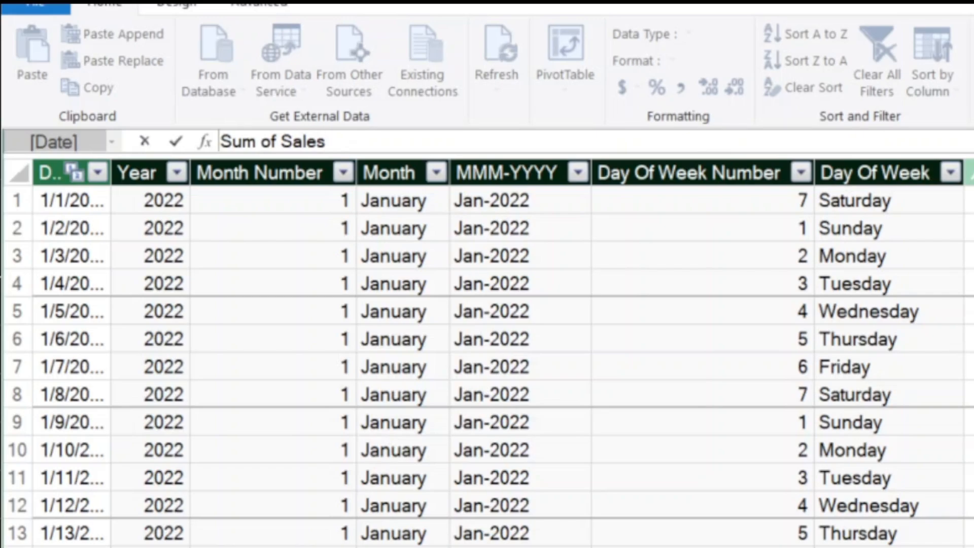
text( 2022 := C)
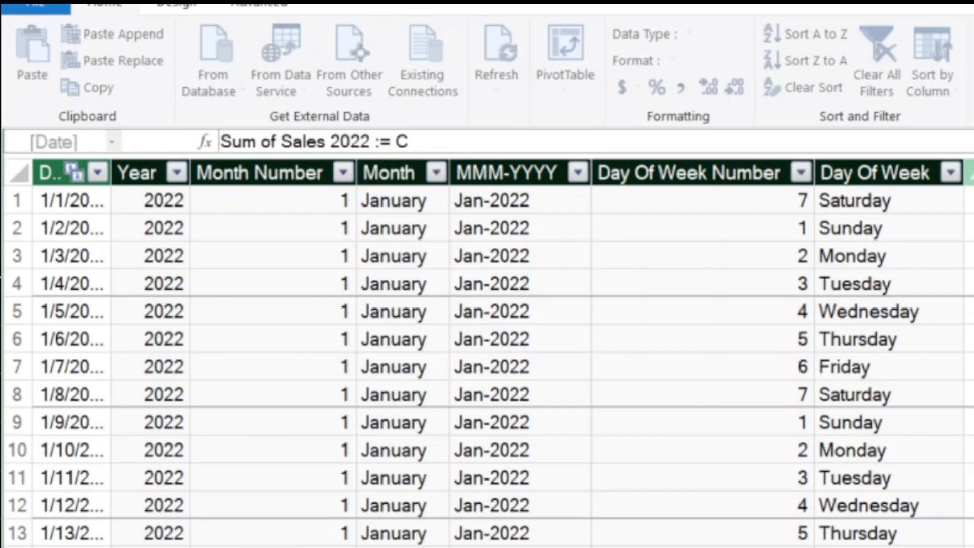
text(a)
key(Tab)
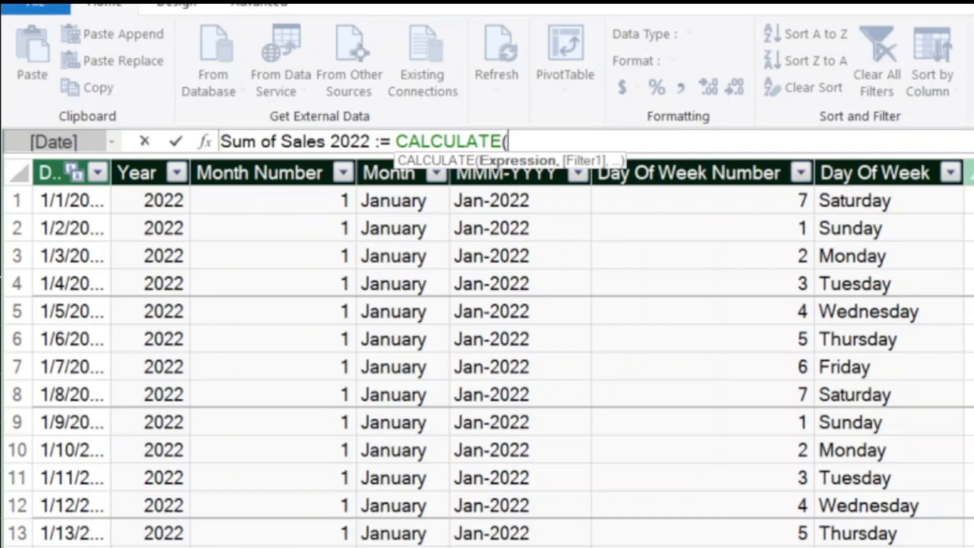
- Enter SUM(Sales[Sales]) as the expression argument of the measure's CALCULATE function
text(Sum)
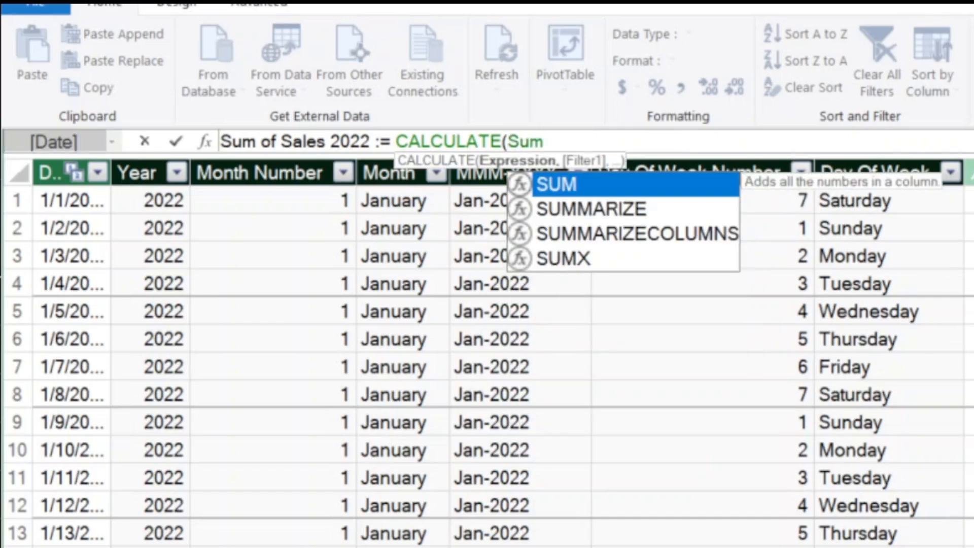
key(Tab)
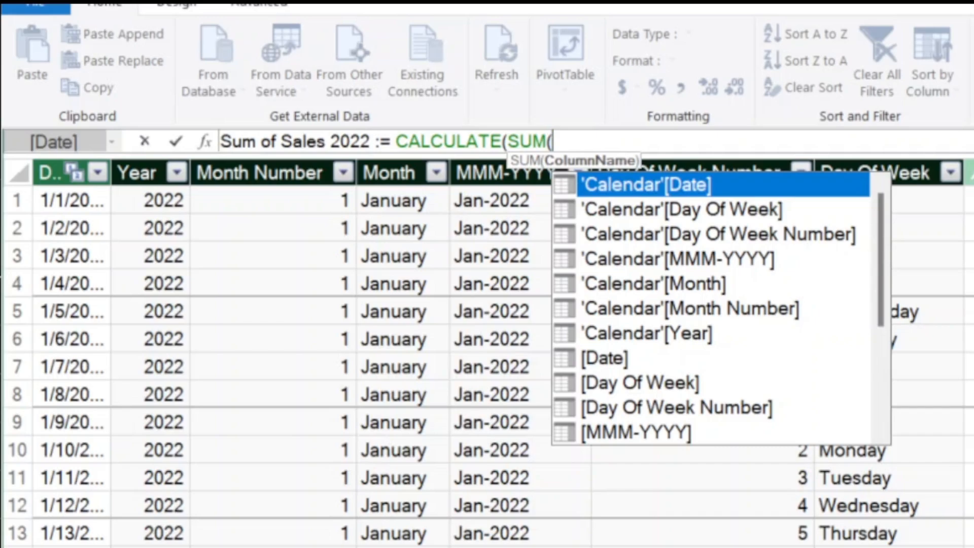
text(sales)
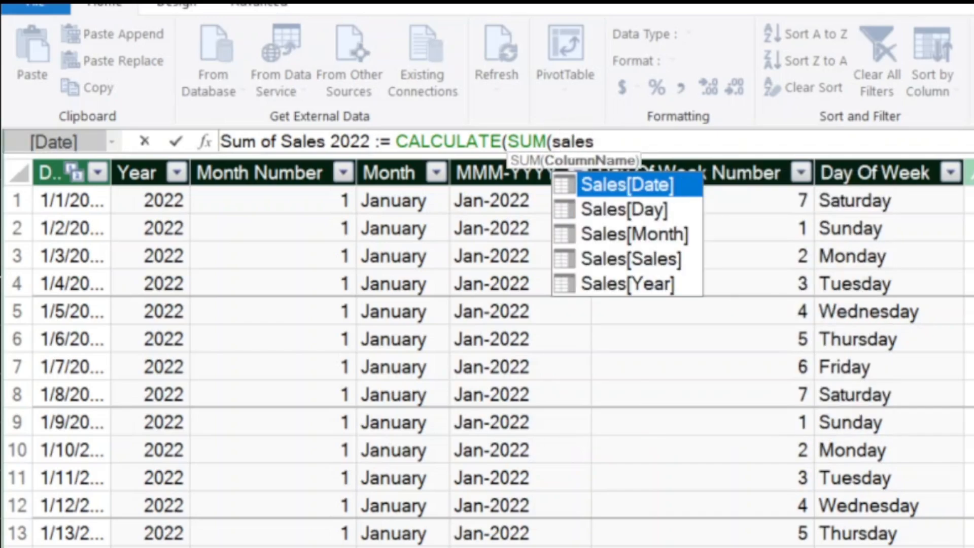
key(Down)
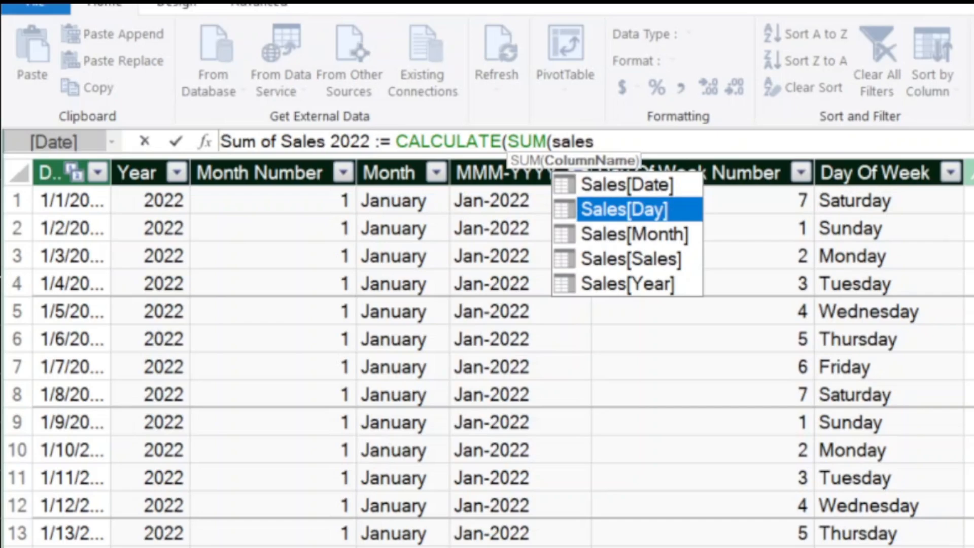
key(Down)
key(Down)
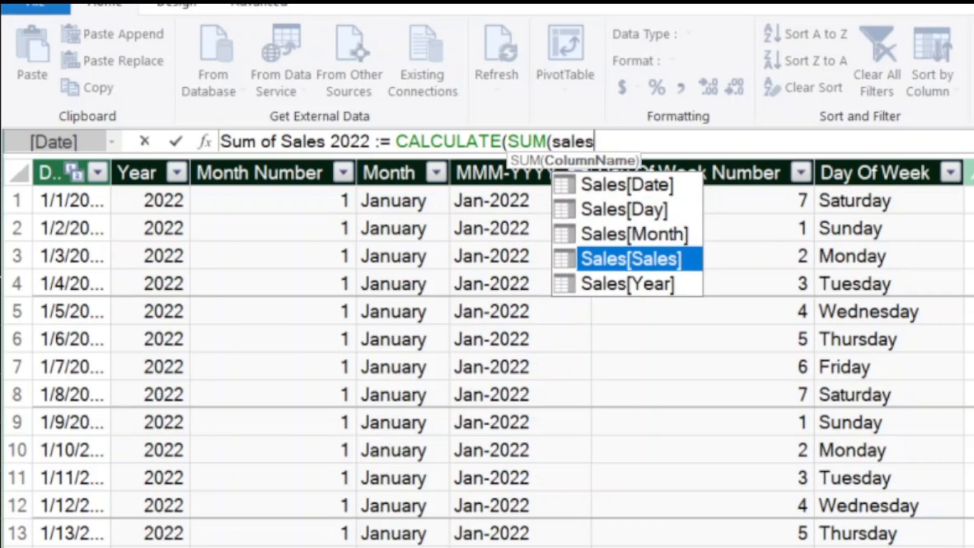
key(Tab)
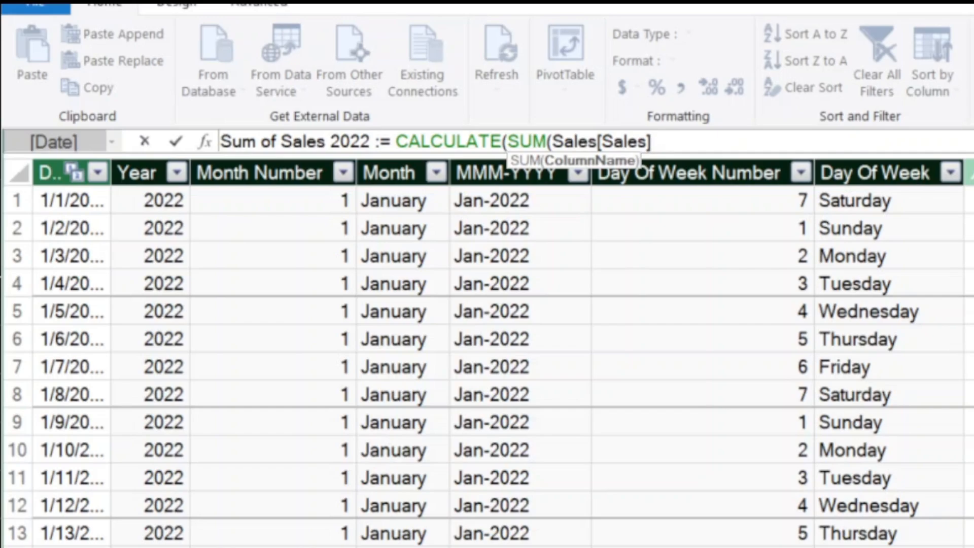
text(),)
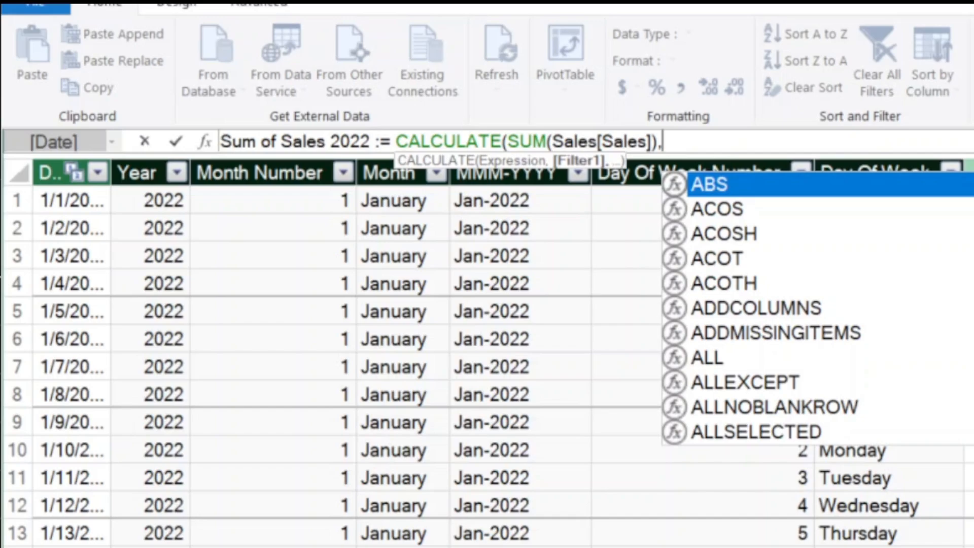
text(d)
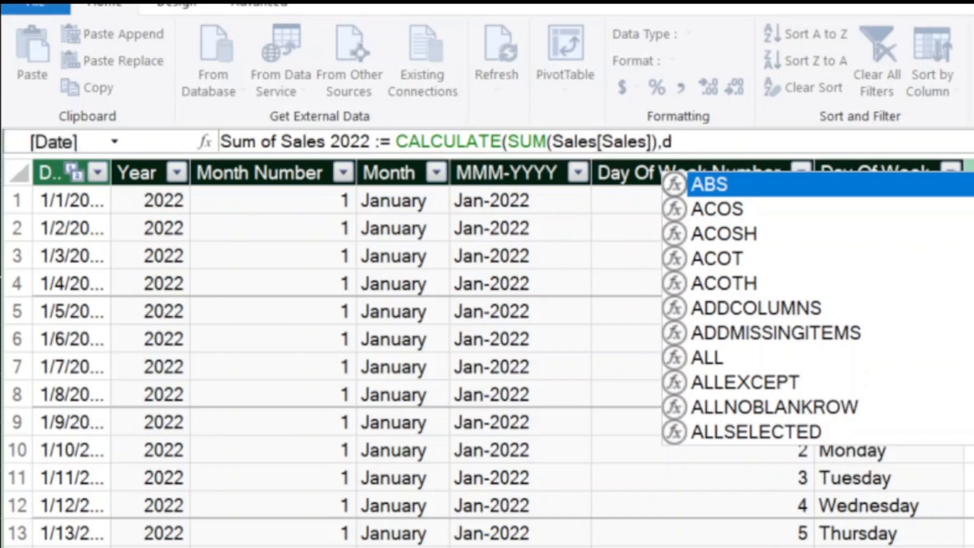
text(ate)
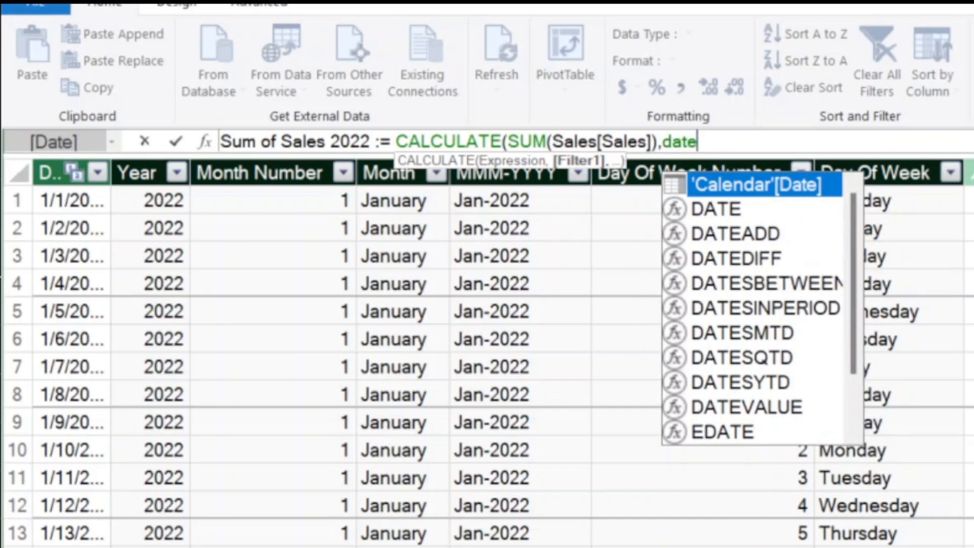
key(BackSpace)
key(BackSpace)
key(BackSpace)
key(BackSpace)
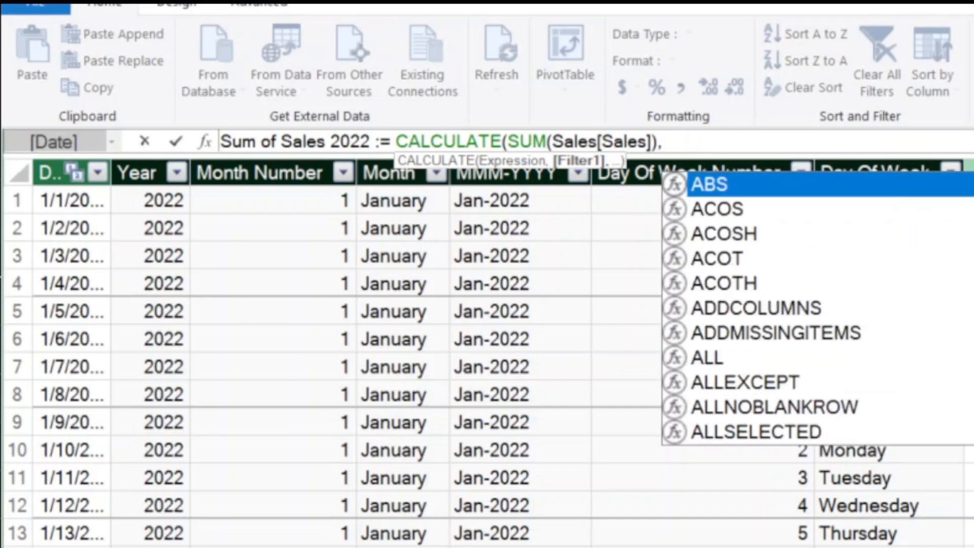
- Insert the 'Calendar'[Year] column as the filter argument of the CALCULATE function
text(ca)
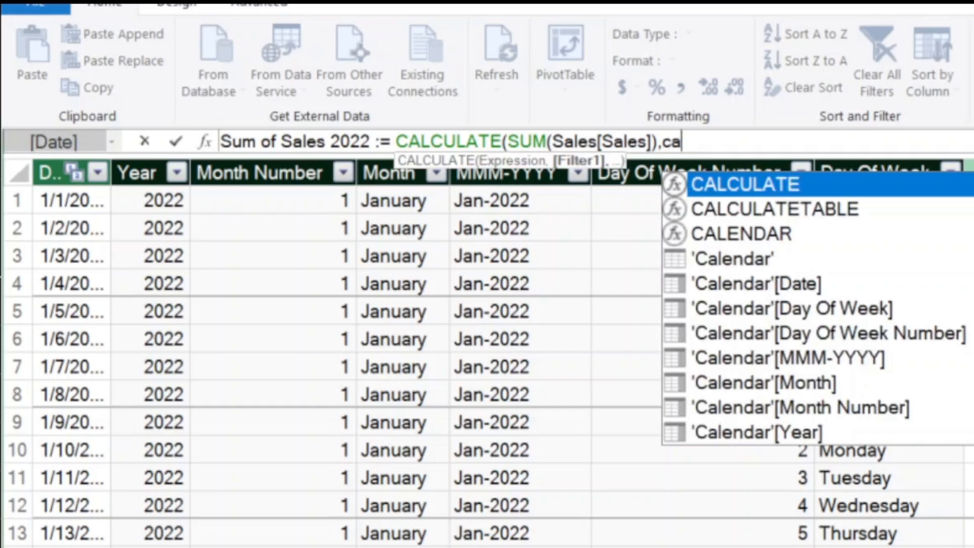
key(Down)
key(Down)
key(Down)
key(Down)
key(Down)
key(Down)
key(Down)
key(Down)
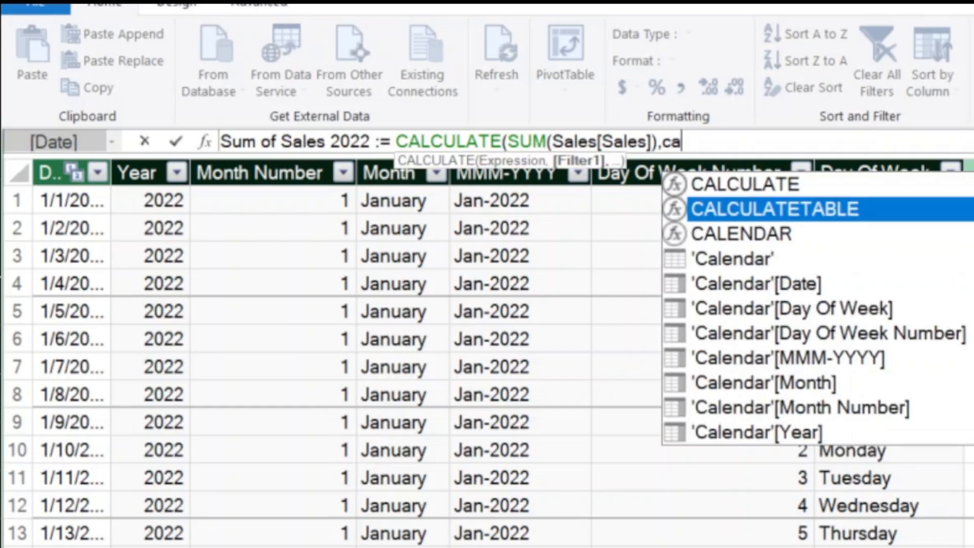
key(Down)
key(Down)
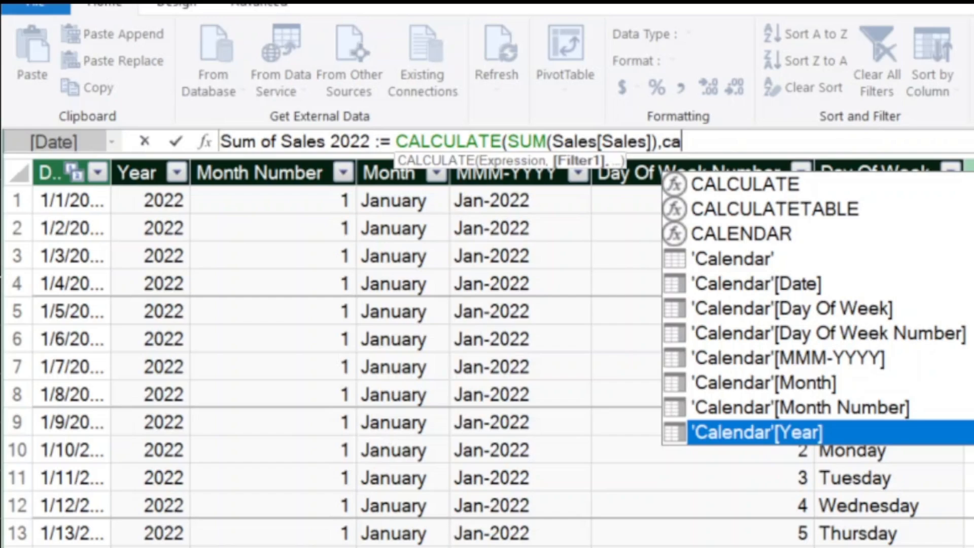
key(Tab)
- Complete the measure's filter so the year equals 2022, commit the formula, and widen the Date column to show the measure in full
text(=)
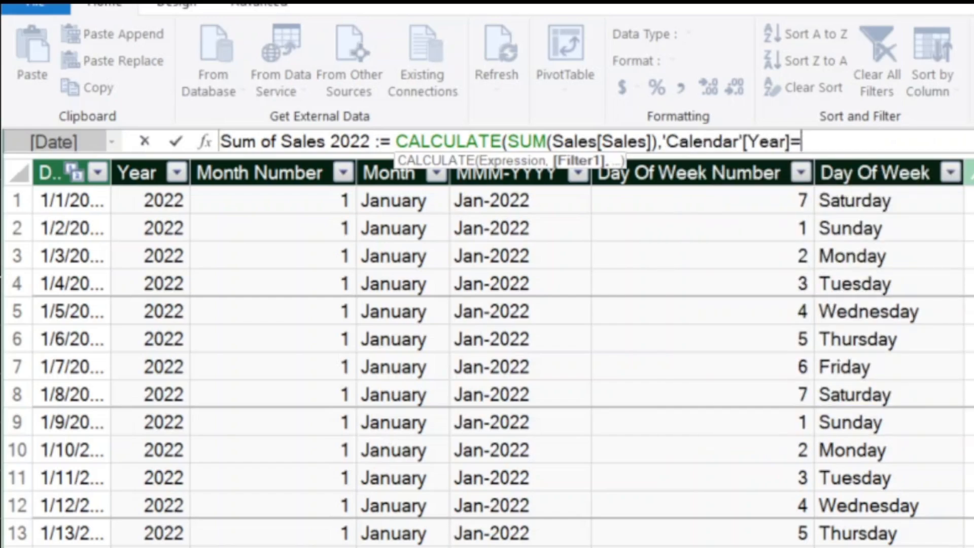
text(2002)
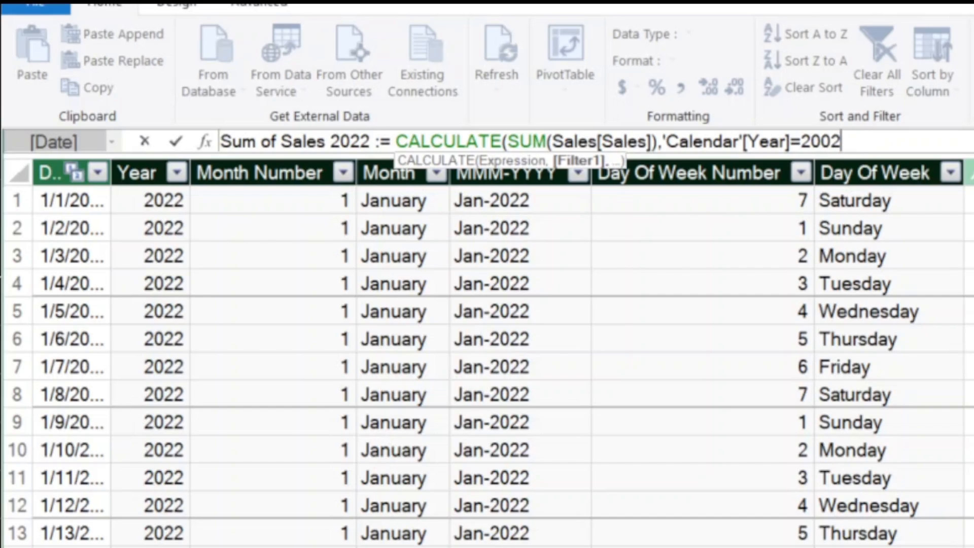
key(BackSpace)
key(BackSpace)
text(22)
text())
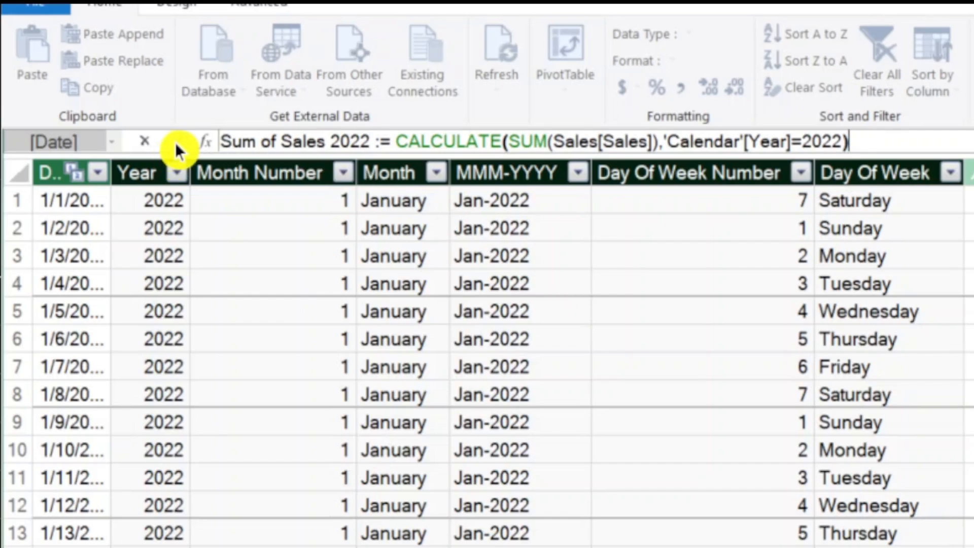
click(175, 143)
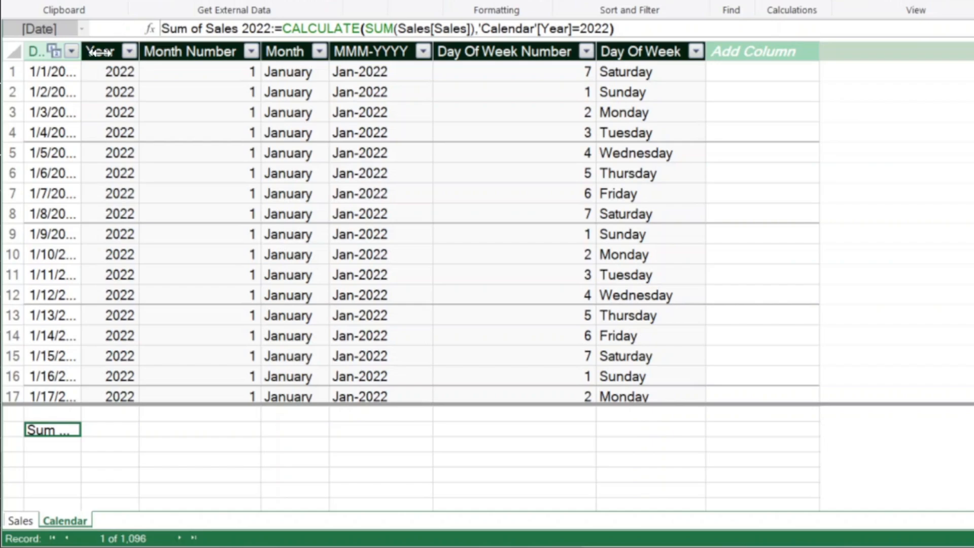
drag(78, 47, 206, 76)
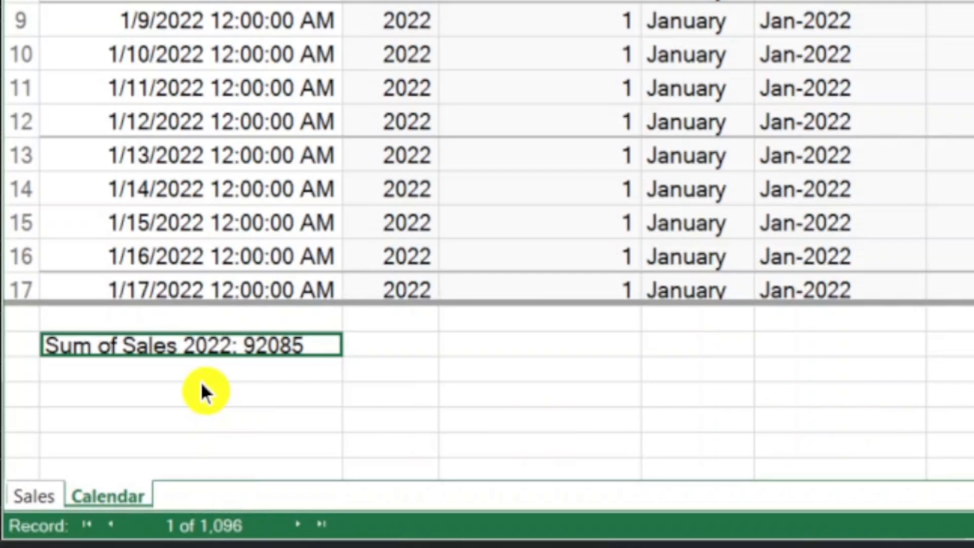
- Copy the Sum of Sales 2022 measure into the calculation-area cell directly below it
click(198, 369)
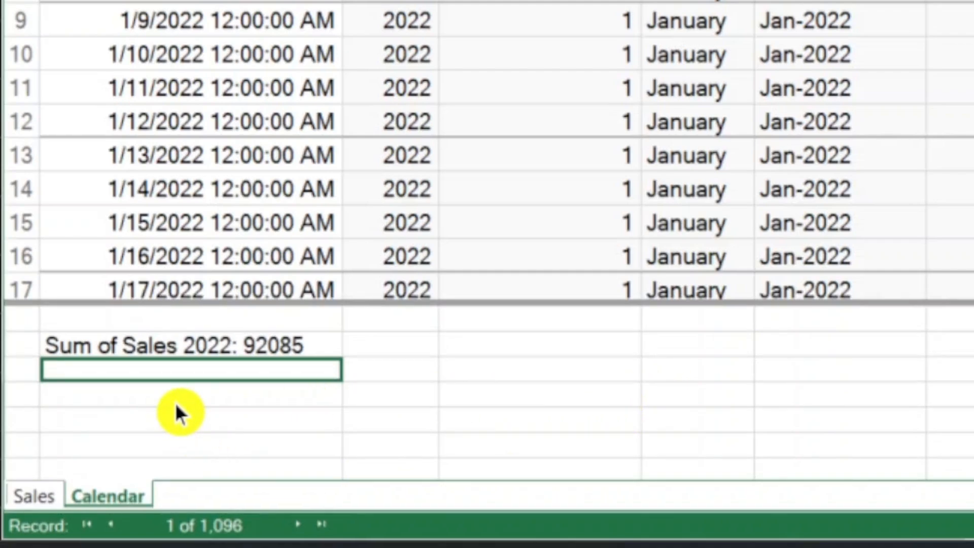
click(185, 343)
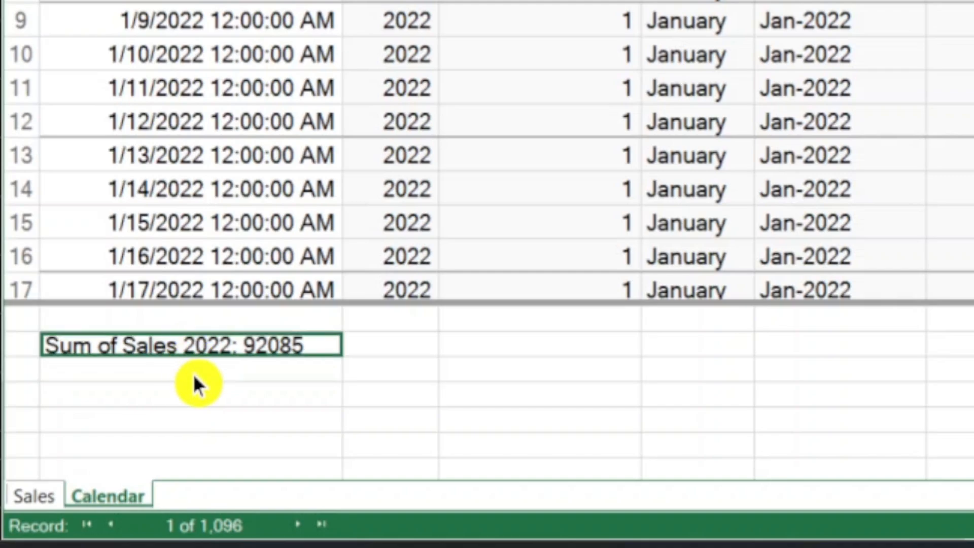
key(ctrl+c)
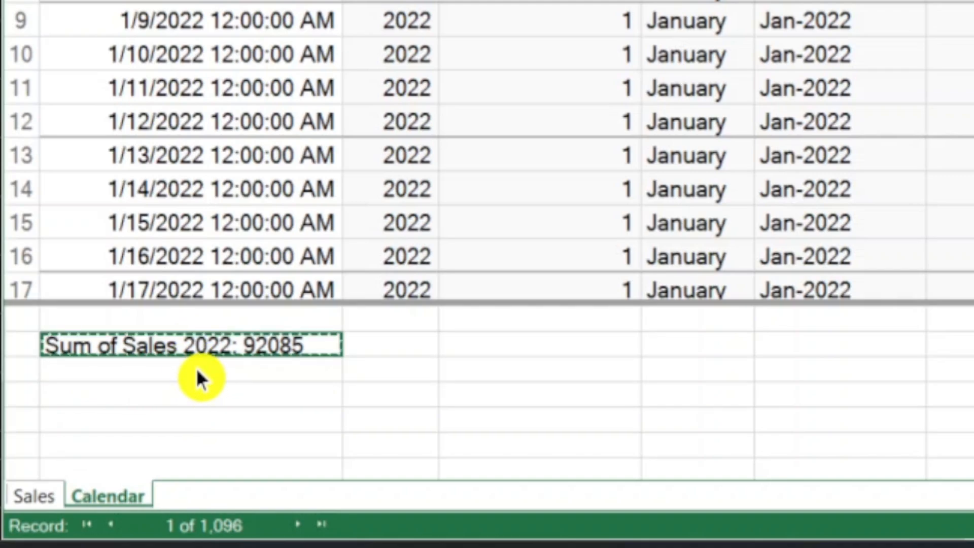
click(218, 373)
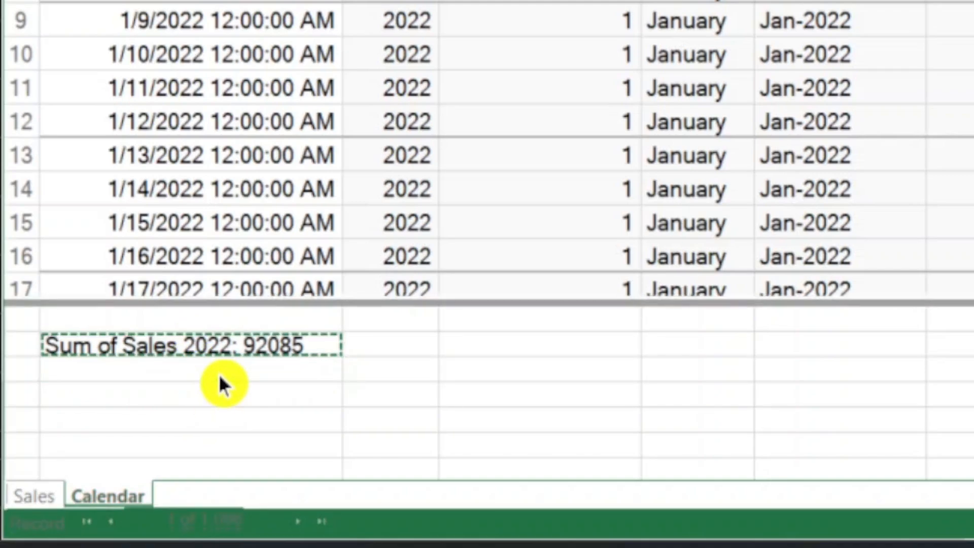
key(ctrl+v)
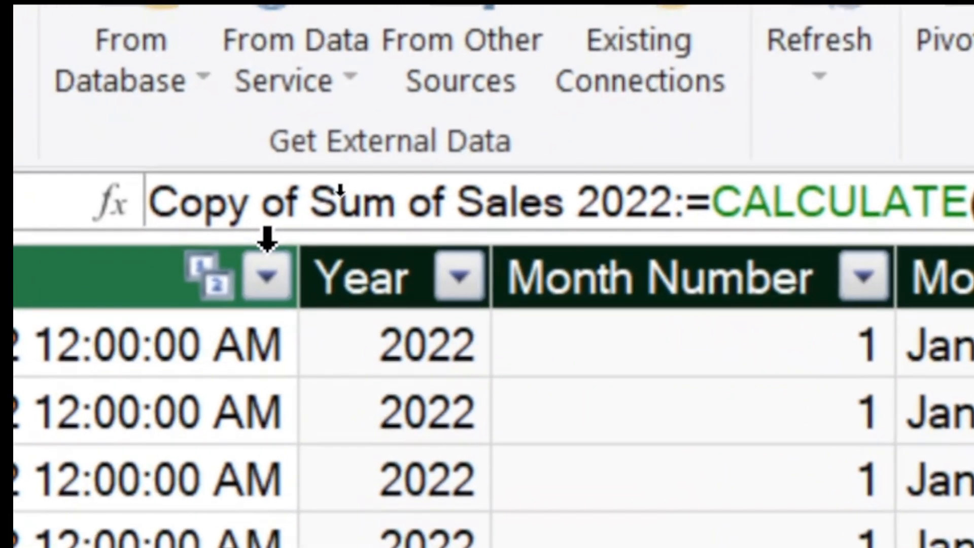
- Rename the copied measure as "Sum of Sales 2023" in its formula
drag(315, 203, 96, 202)
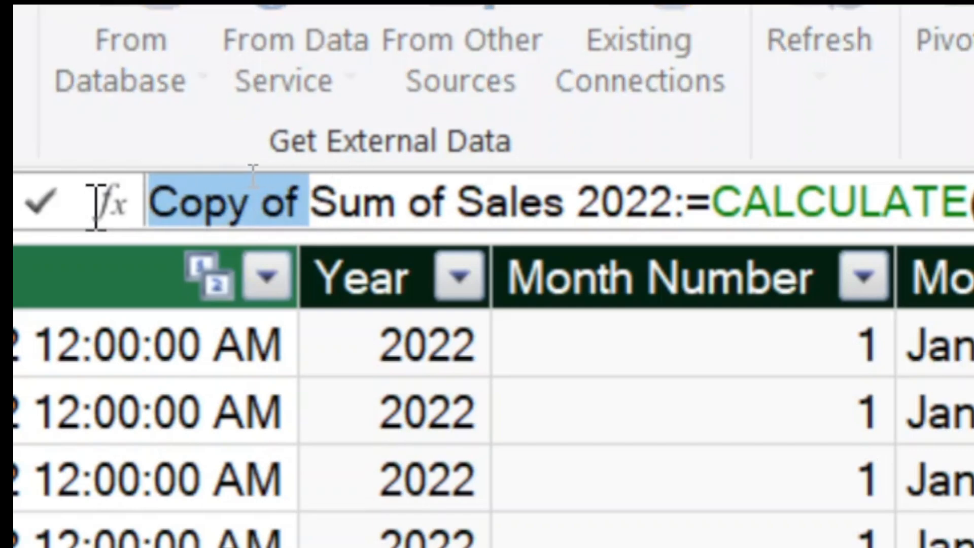
key(Delete)
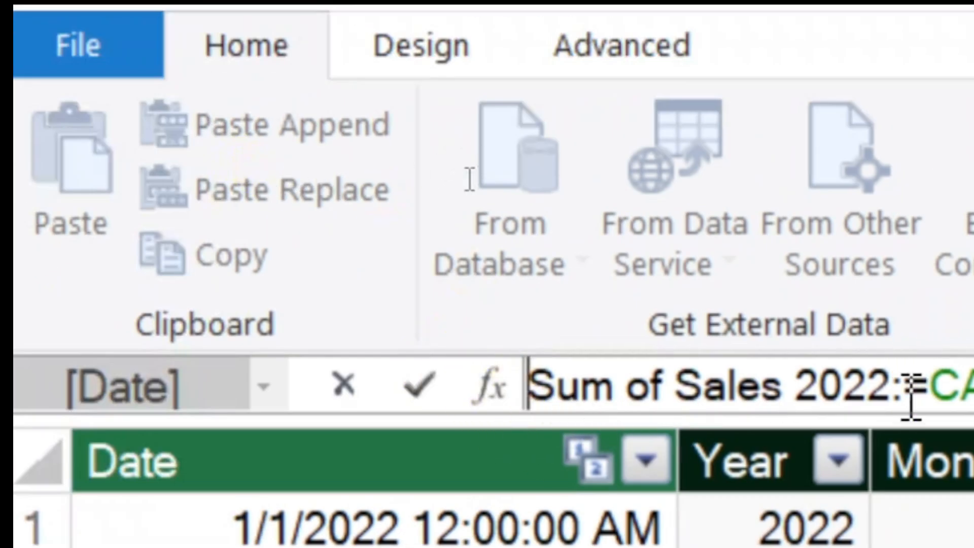
click(877, 371)
key(shift+Right)
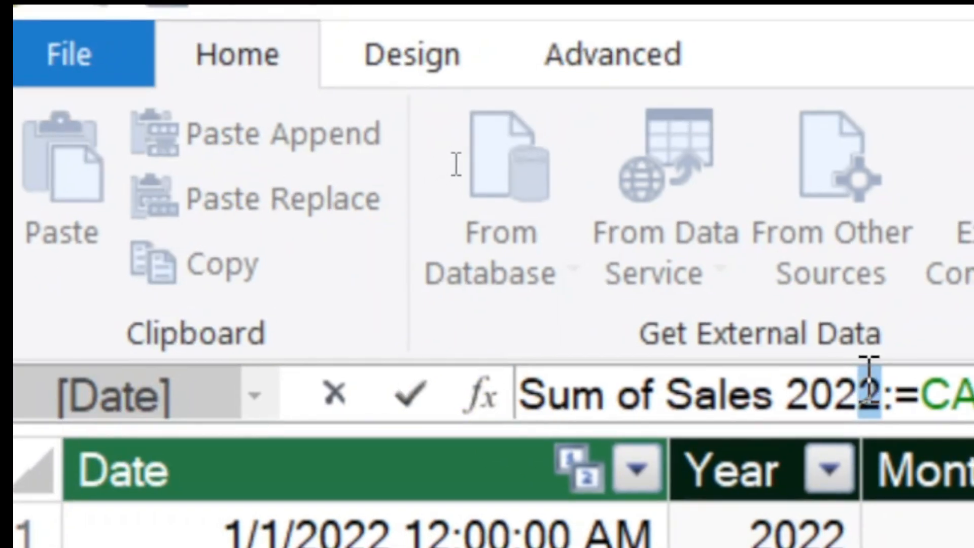
key(Delete)
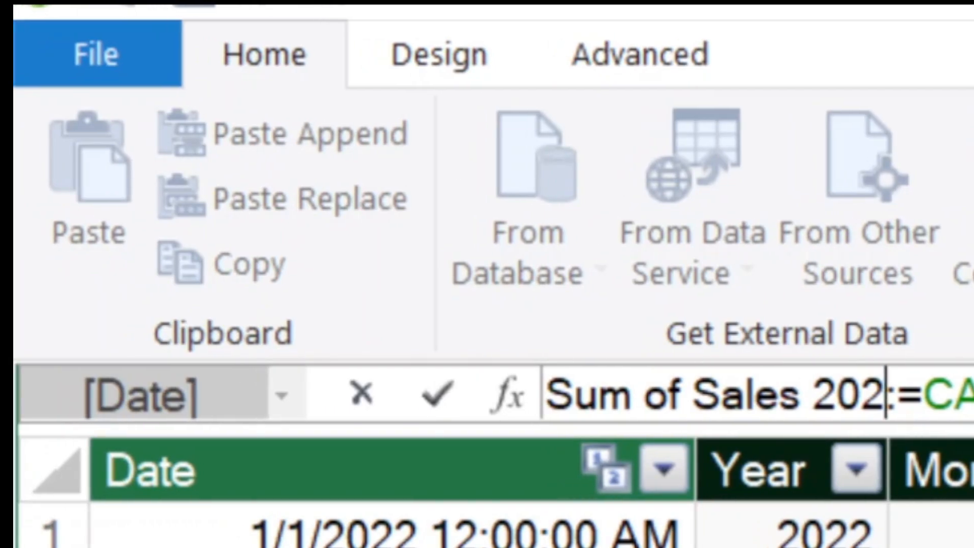
text(3)
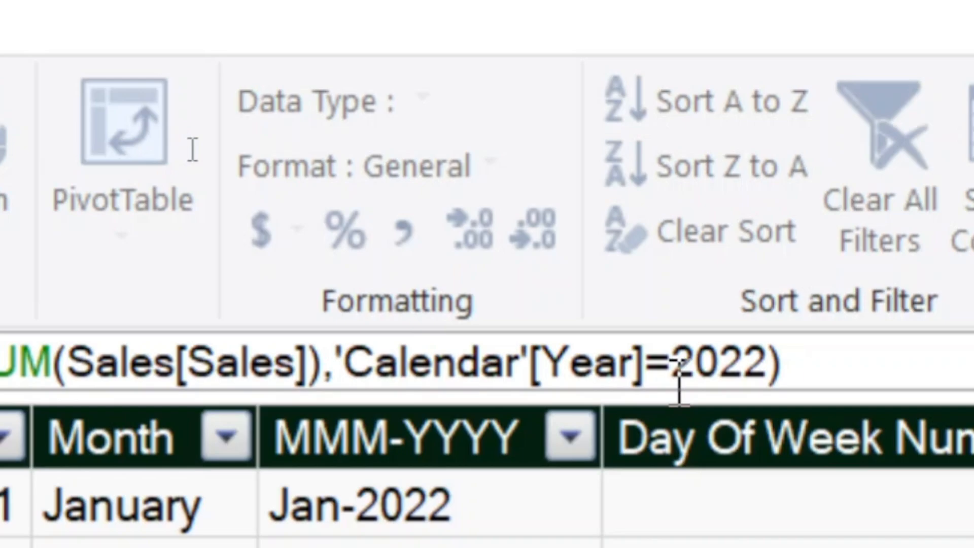
- Set the copied measure's 'Calendar'[Year] filter to 2023 and commit the formula
drag(674, 363, 770, 361)
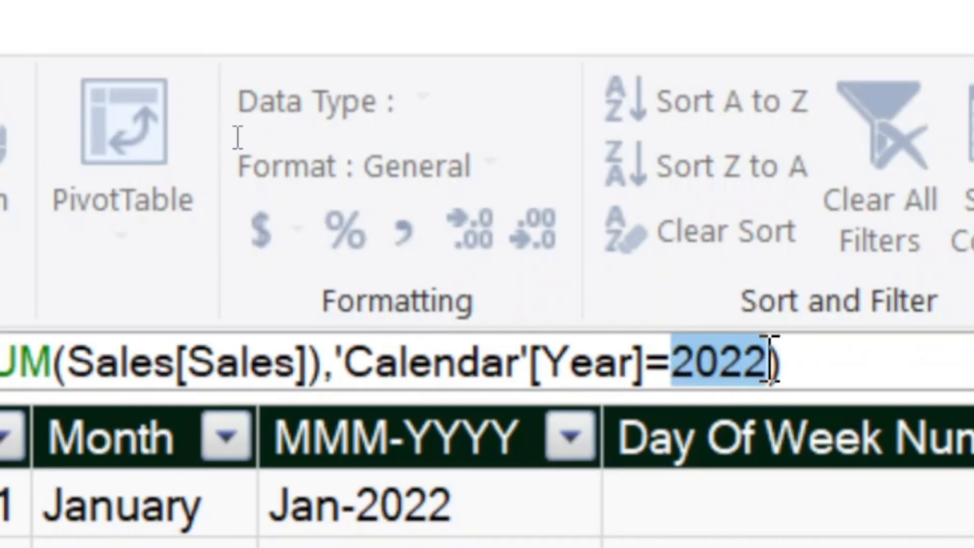
text(20)
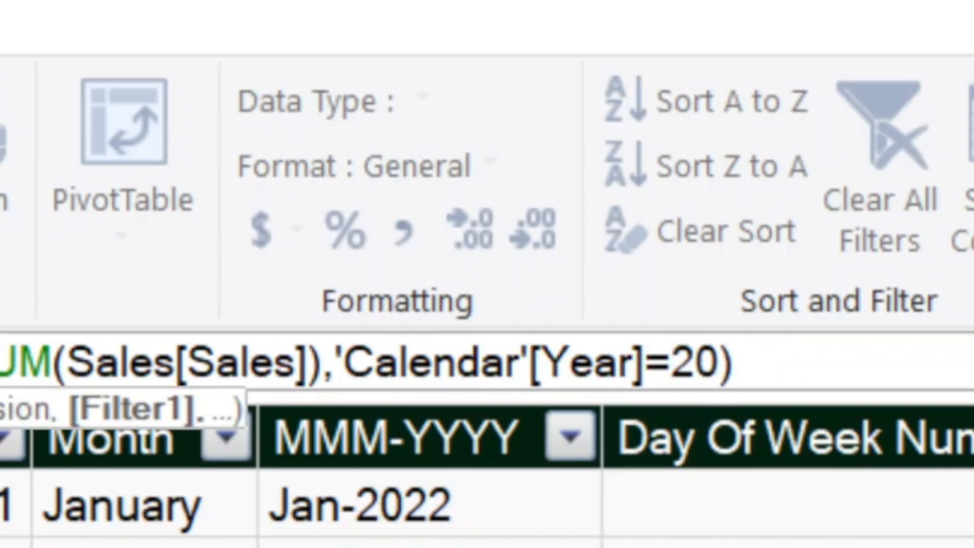
text(23)
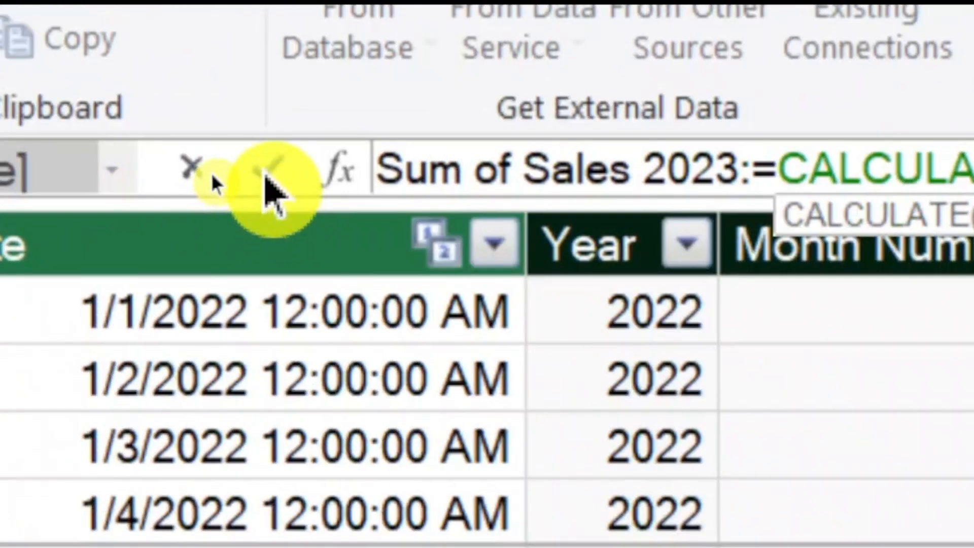
click(267, 173)
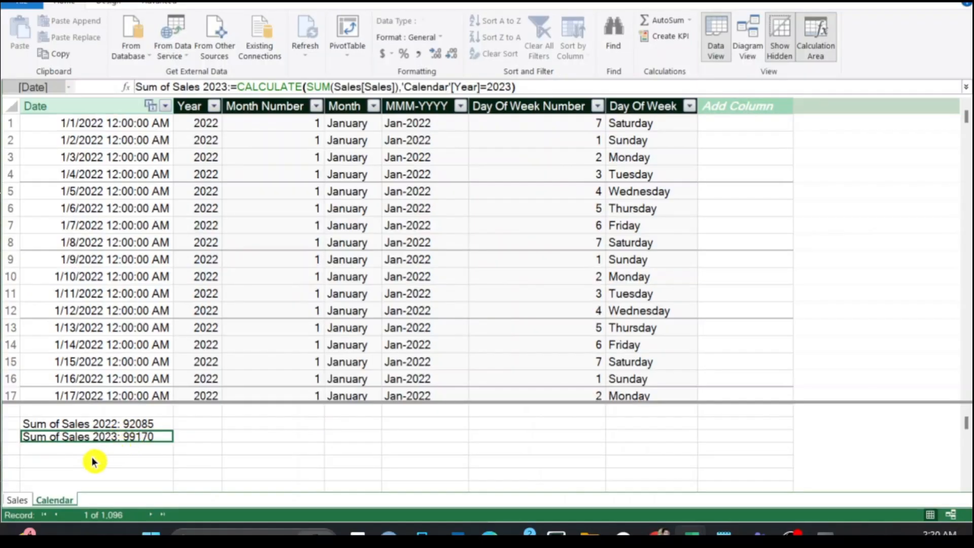
- Copy the Sum of Sales 2023 measure into the calculation-area cell directly below it
click(60, 452)
click(66, 439)
key(ctrl+c)
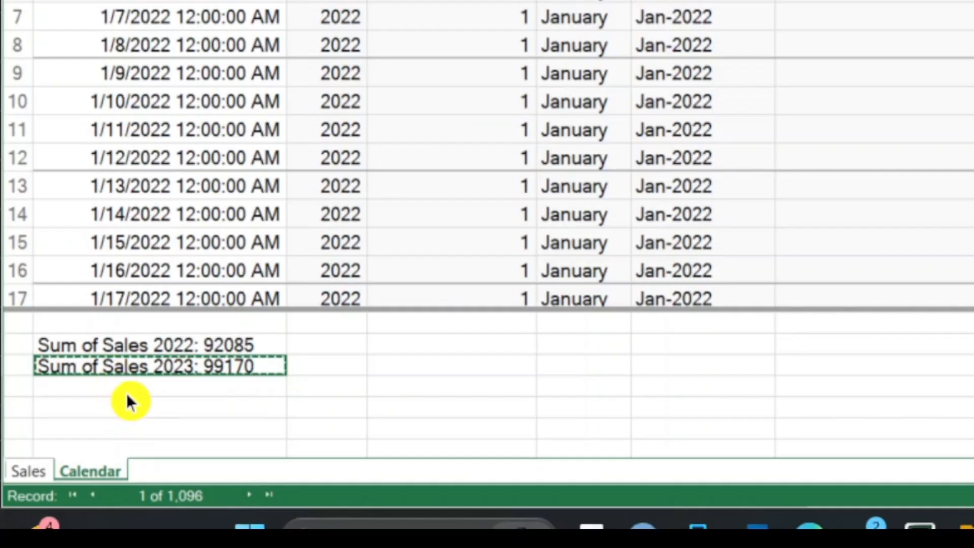
click(128, 391)
key(ctrl+v)
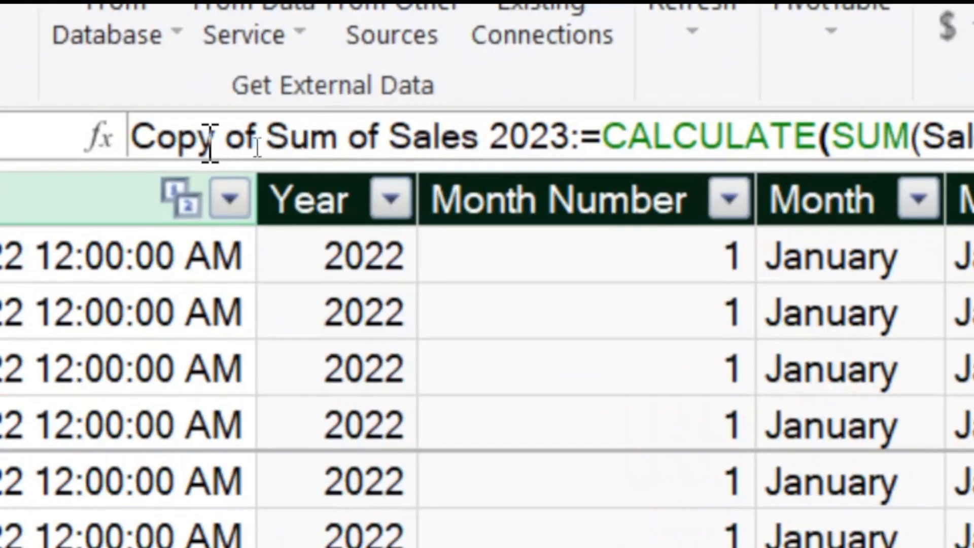
- Rename the copied measure as "Sum of Sales 2024" in its formula
click(124, 147)
drag(130, 139, 274, 161)
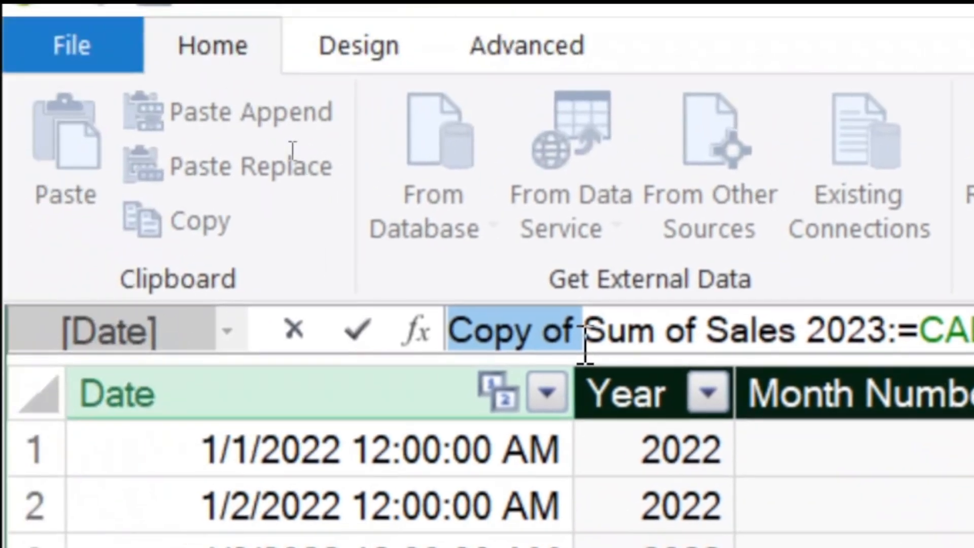
key(BackSpace)
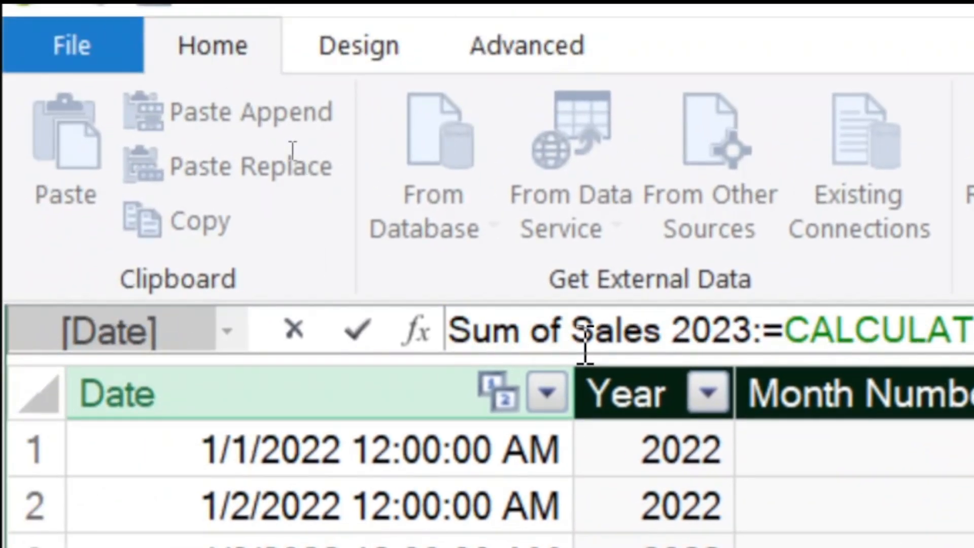
drag(740, 331, 757, 339)
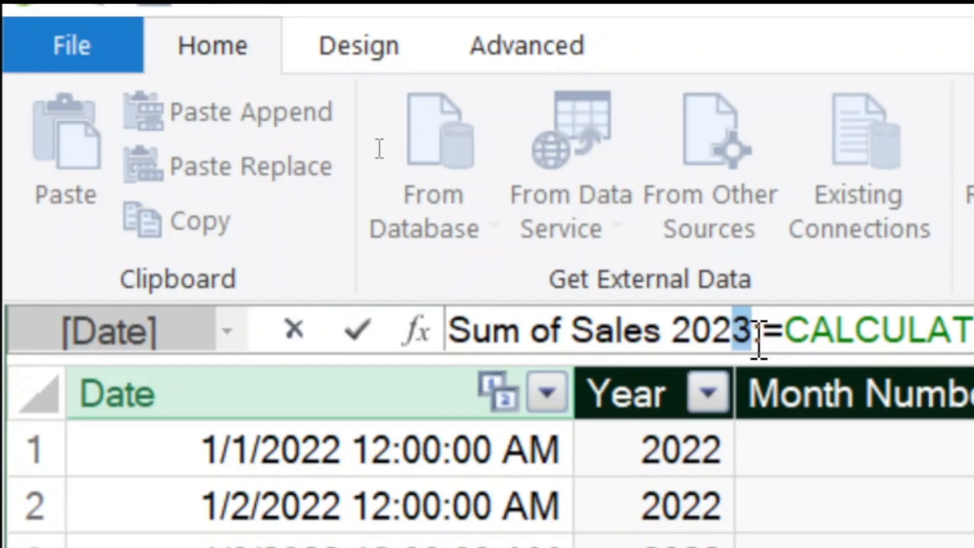
text(4)
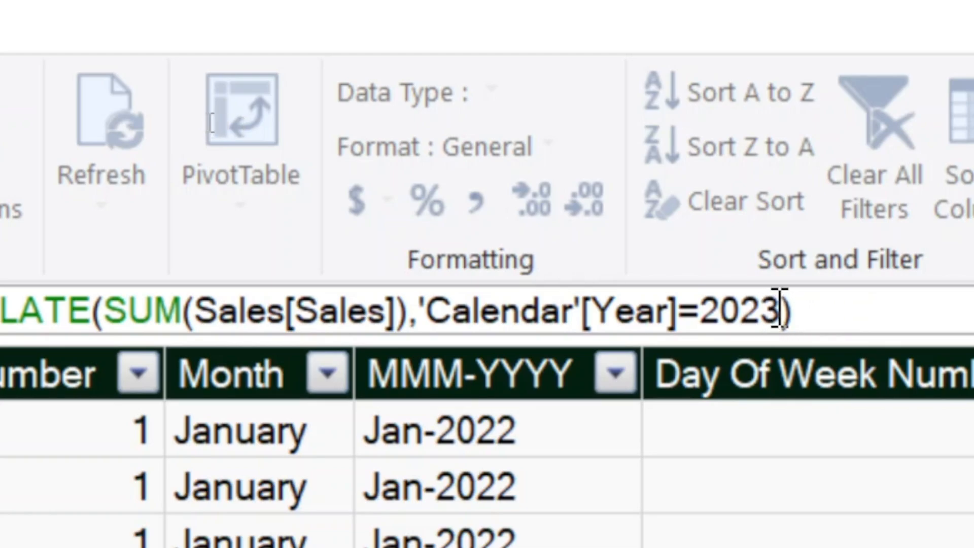
- Set the 'Calendar'[Year] filter in the Sum of Sales 2024 measure to 2024 and commit the formula
drag(780, 310, 765, 310)
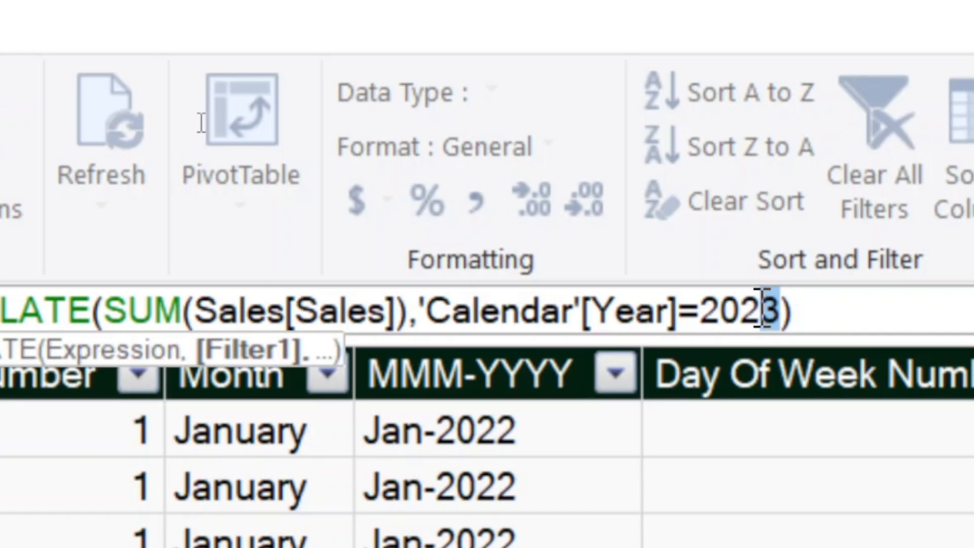
text(4:=CALCULATE(SUM(S)
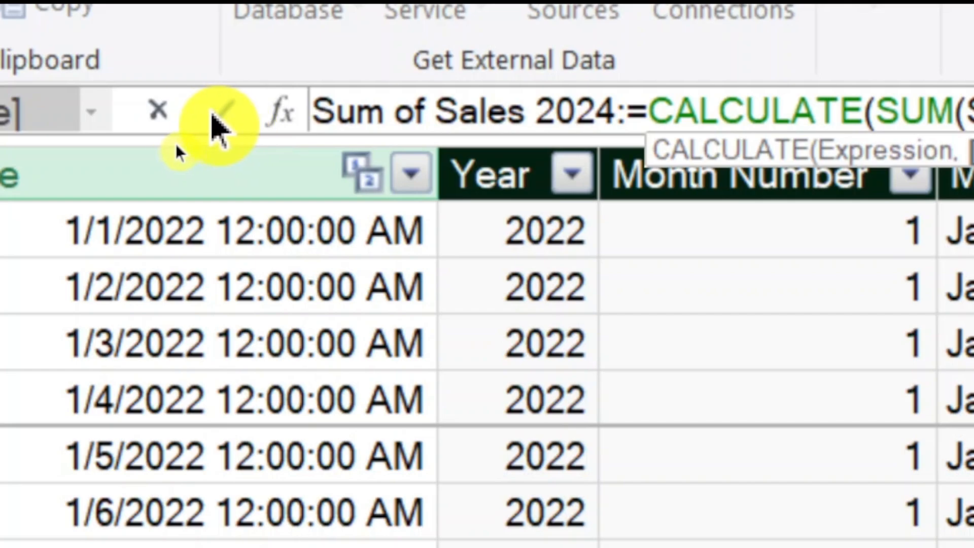
click(223, 113)
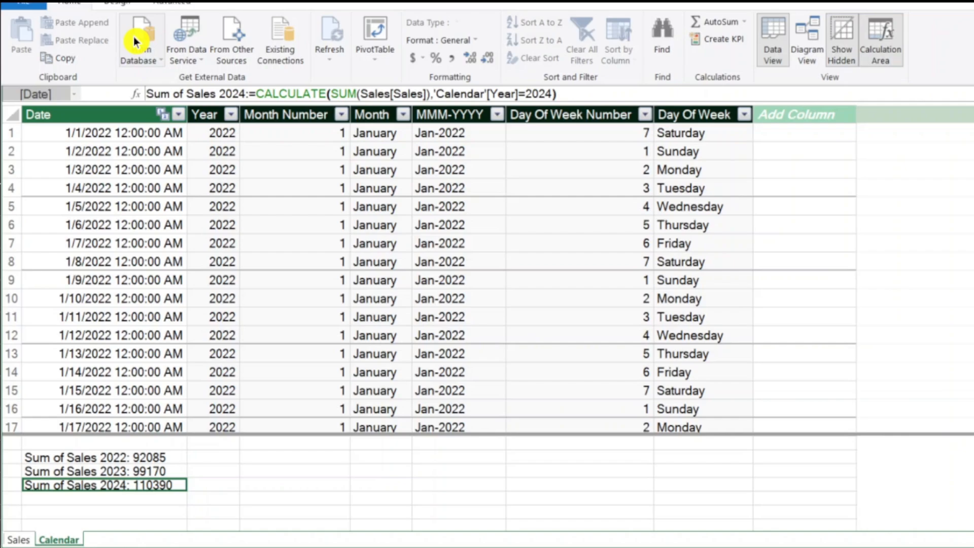
- Create a PivotTable from the Power Pivot data model on a new worksheet
click(116, 3)
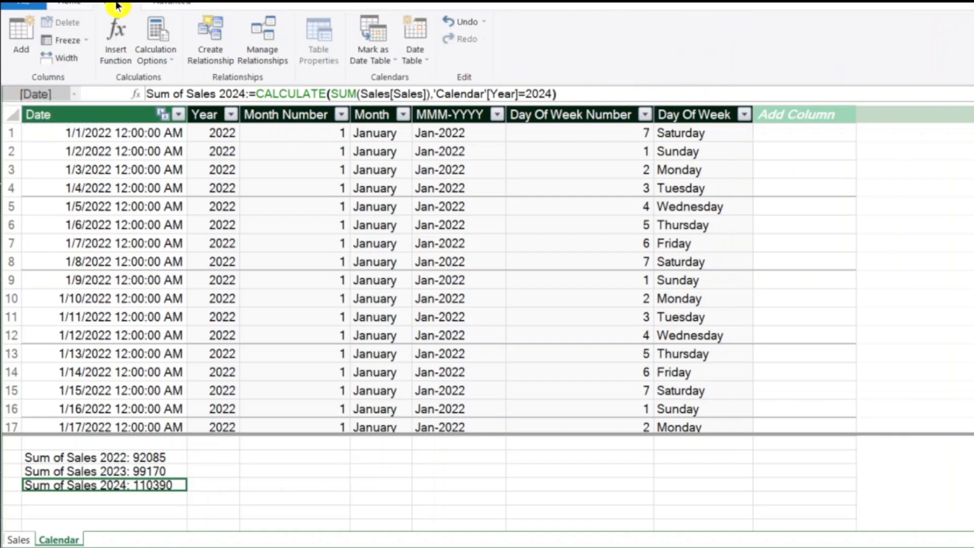
click(71, 6)
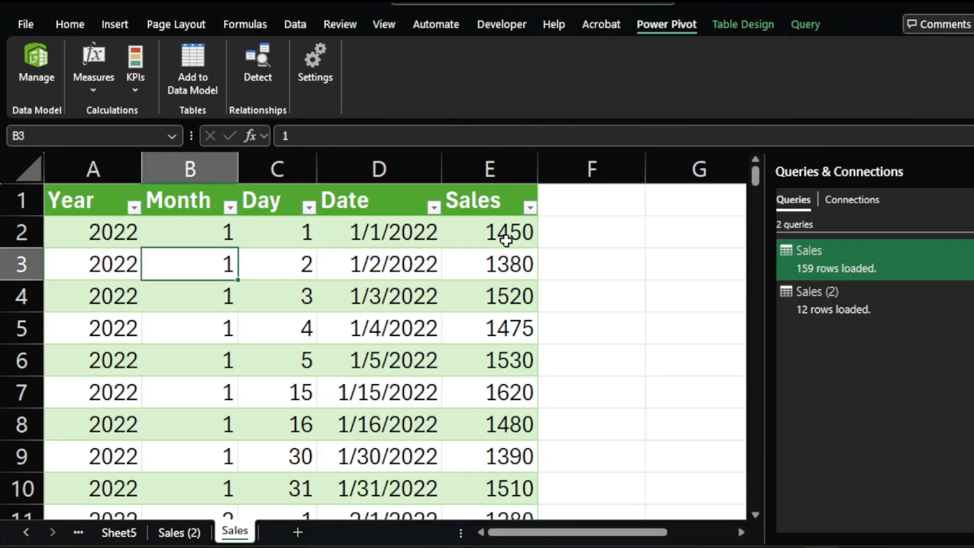
click(592, 312)
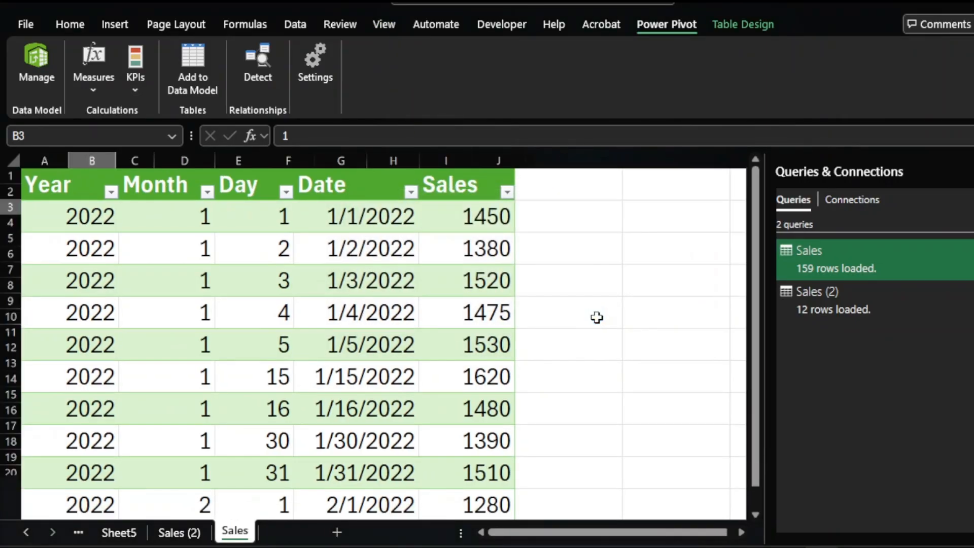
scroll(562, 376, down, 1)
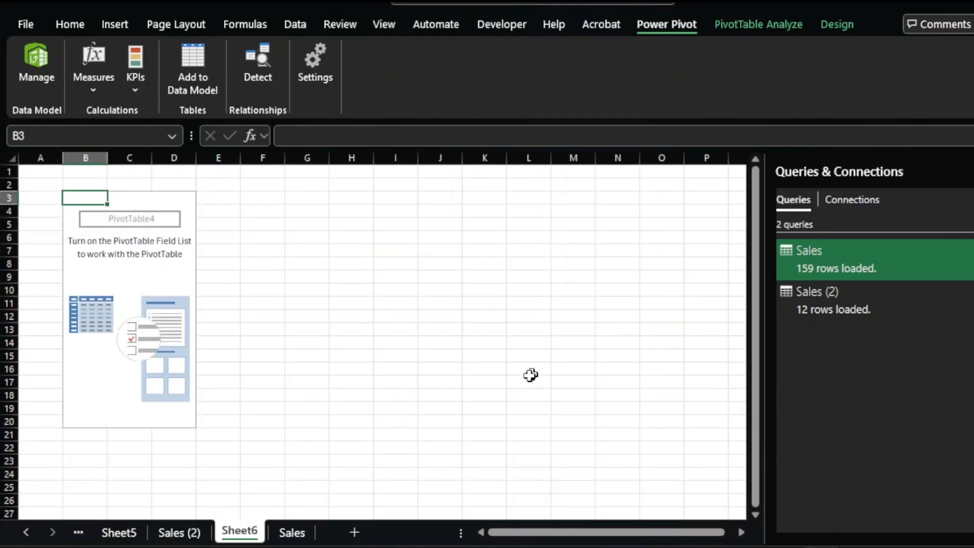
- Close the Queries & Connections pane and show the field list for the empty PivotTable
click(149, 304)
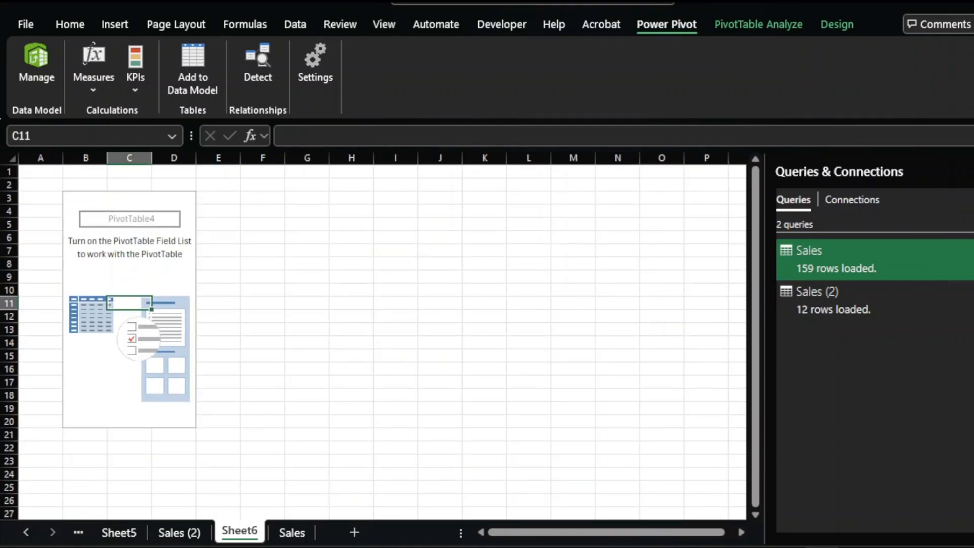
click(970, 171)
click(135, 250)
right_click(136, 277)
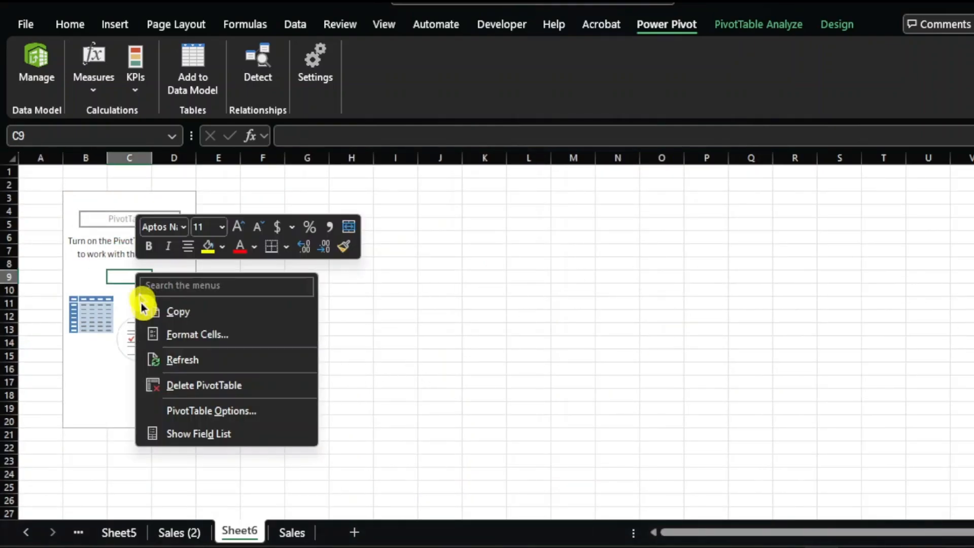
click(218, 436)
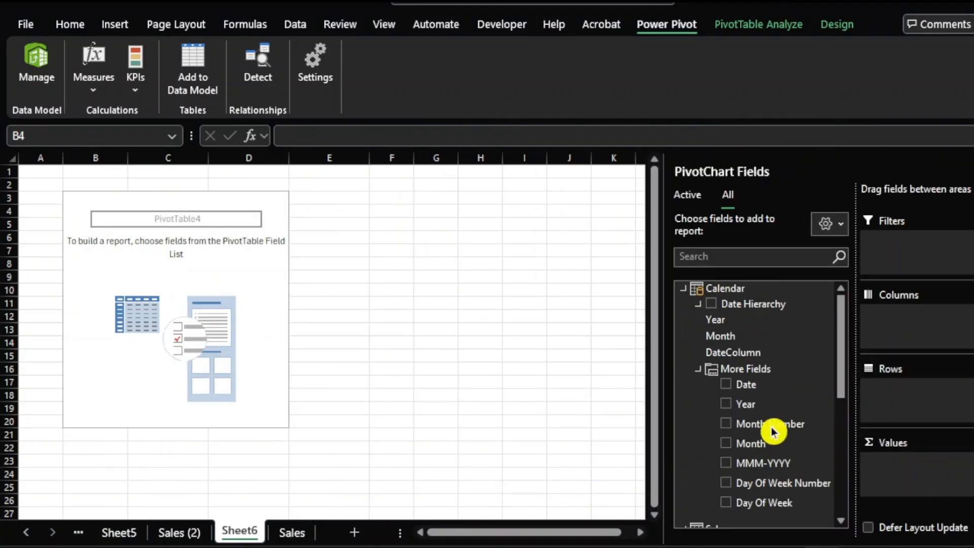
- Place the Calendar table's Month in the rows and the Sum of Sales 2022, 2023 and 2024 measures in the values
drag(759, 443, 911, 412)
scroll(782, 396, down, 8)
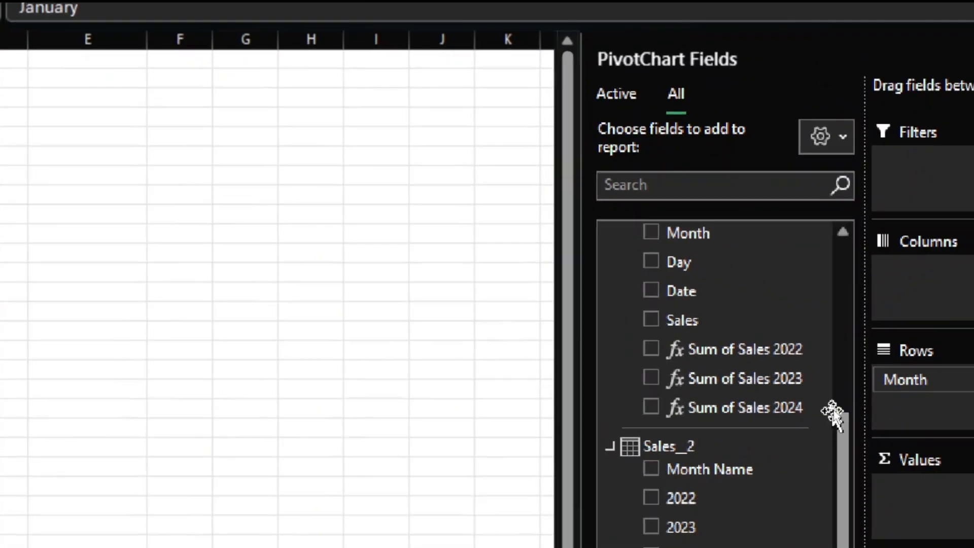
drag(731, 355, 903, 490)
drag(738, 378, 904, 503)
drag(748, 406, 966, 539)
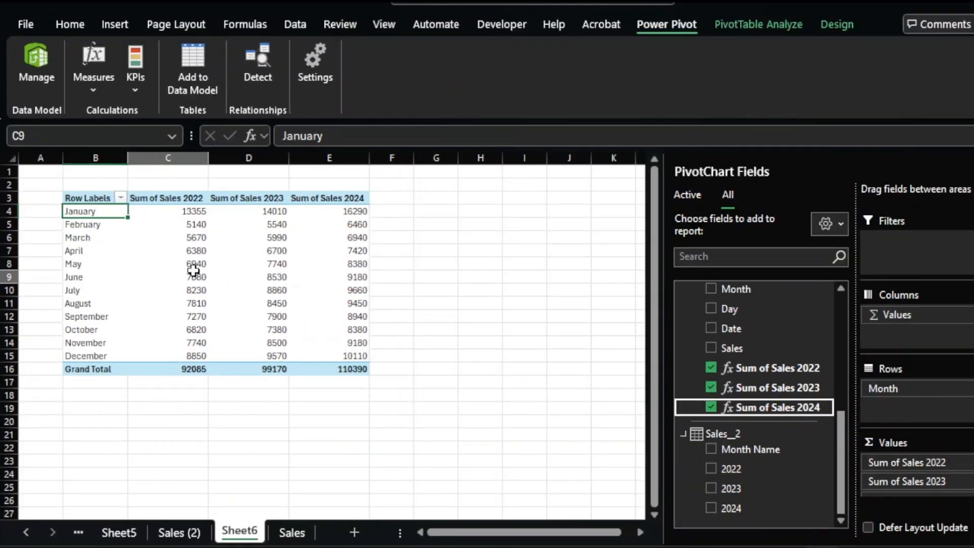
- Insert a line PivotChart based on the monthly sales PivotTable
click(194, 271)
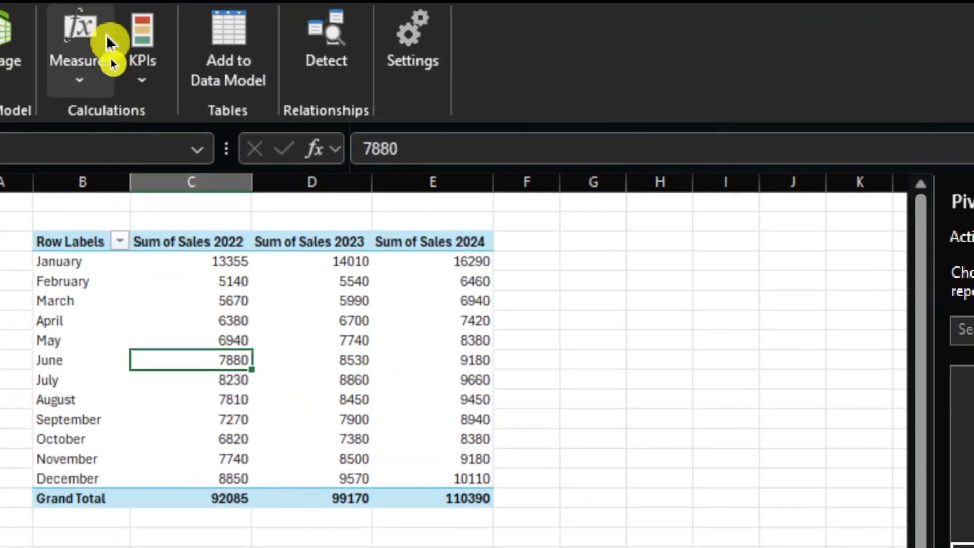
click(109, 11)
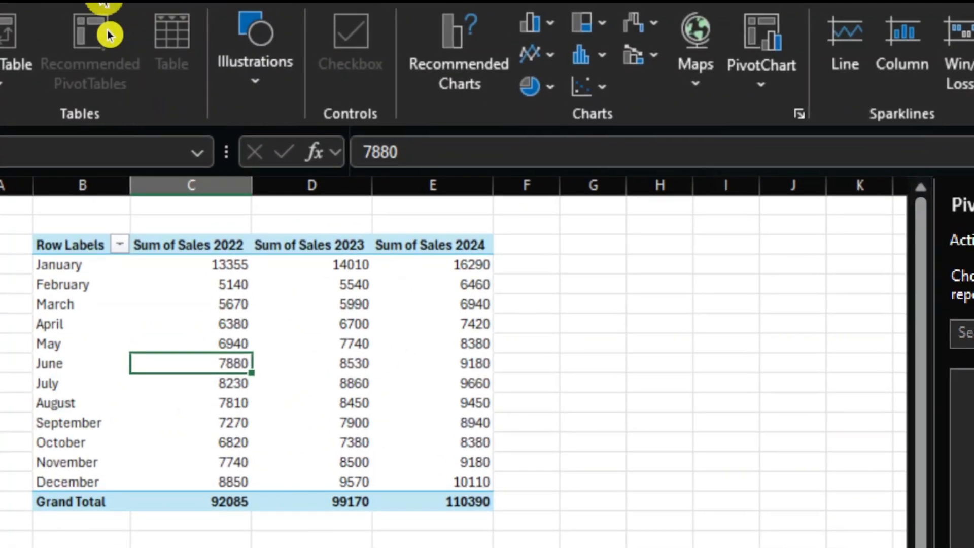
click(557, 64)
click(566, 147)
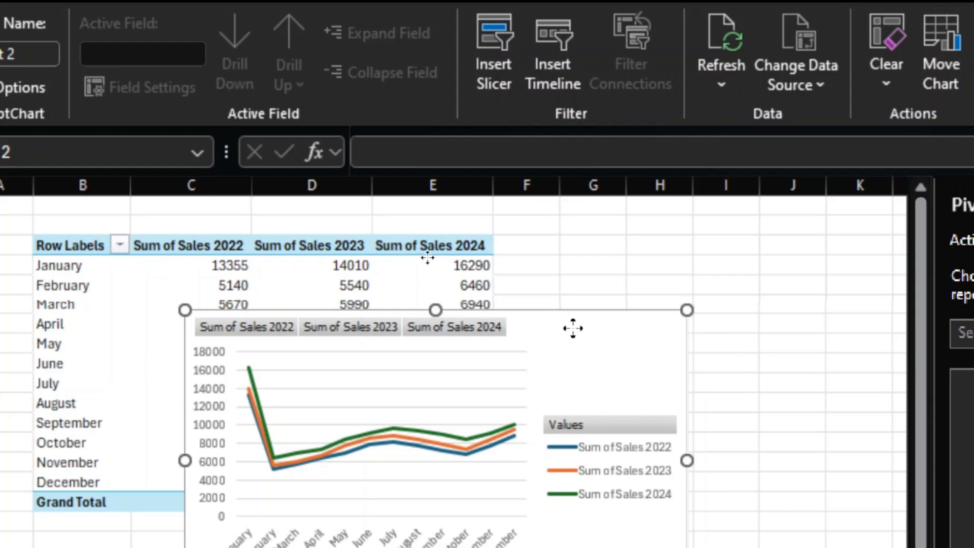
- Move the line chart beside the PivotTable, starting around column F, and hide the field list
drag(573, 329, 883, 242)
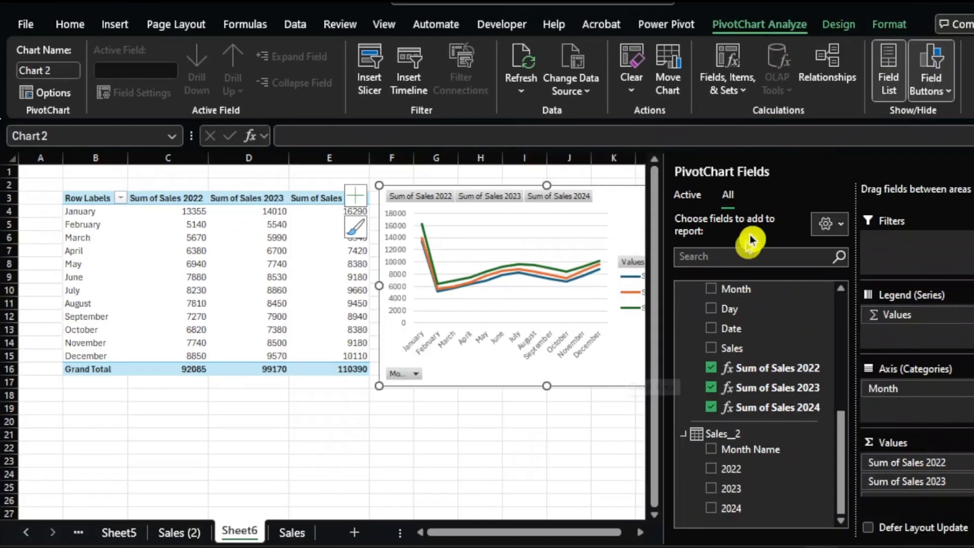
click(889, 71)
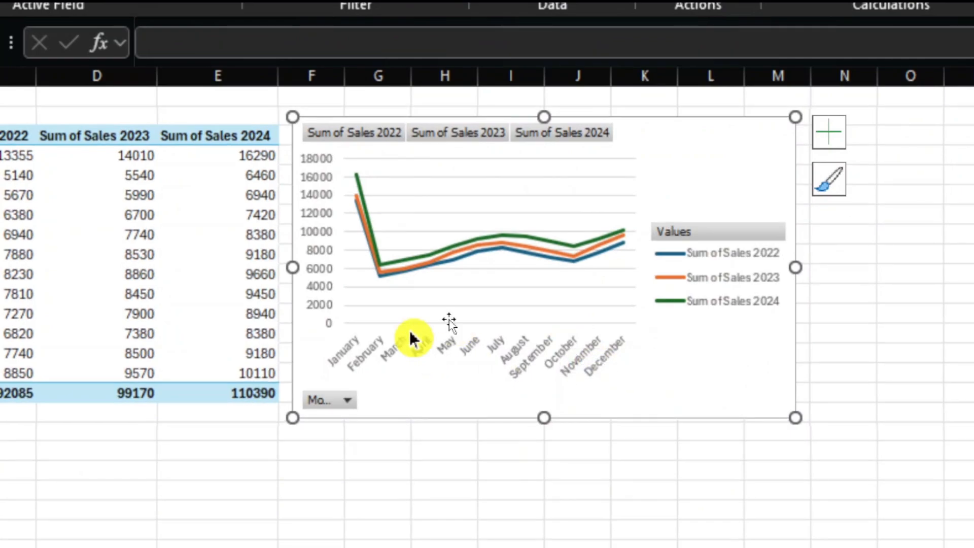
click(321, 200)
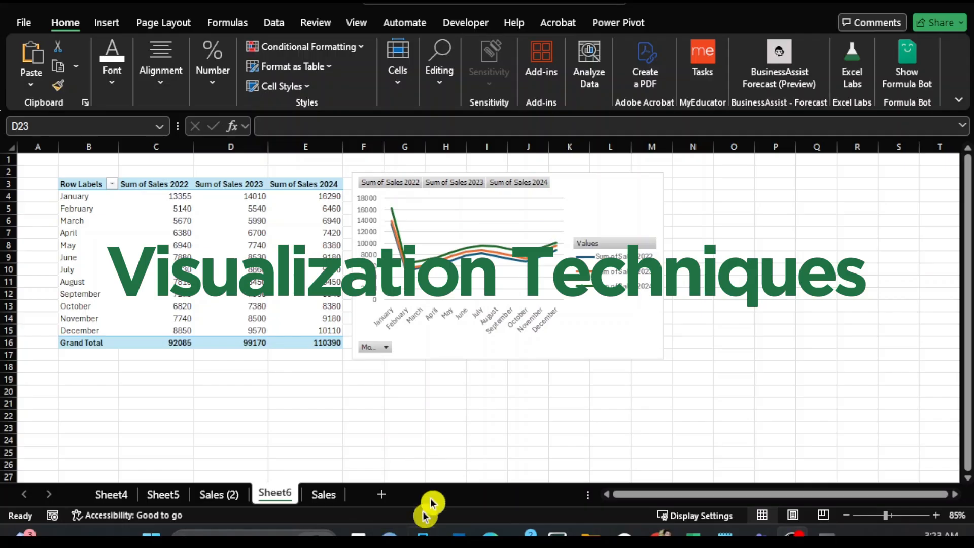
- Insert slicers for the Calendar table's Month field and the Sales table's Year field
click(146, 221)
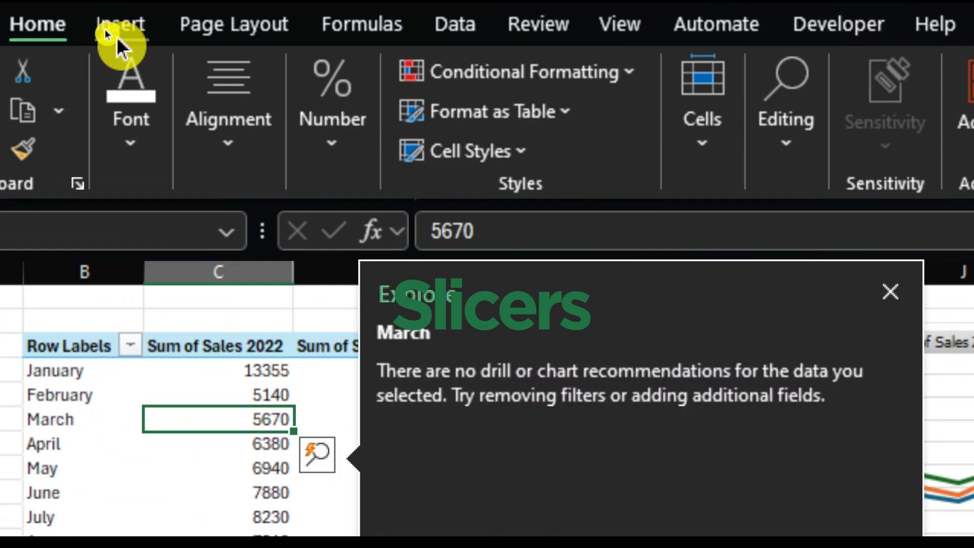
click(116, 36)
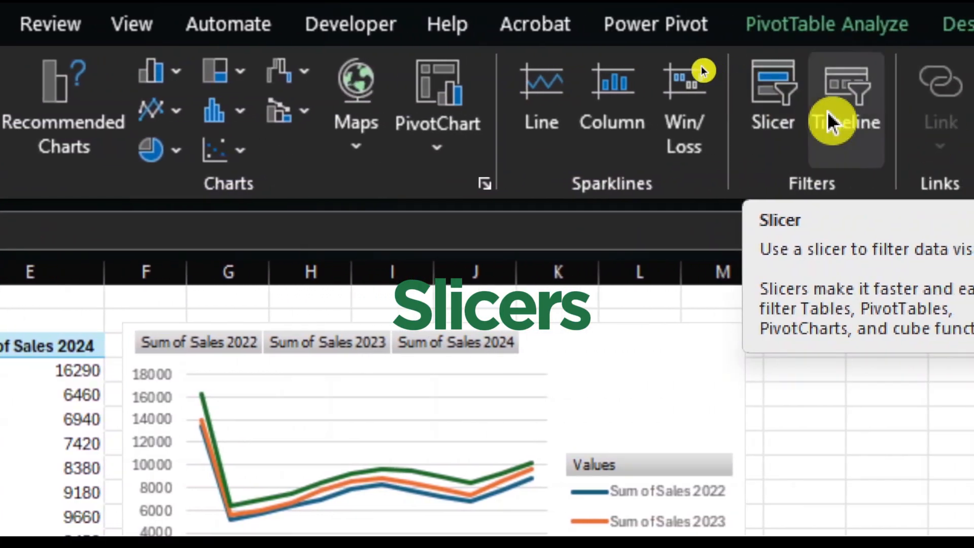
click(908, 118)
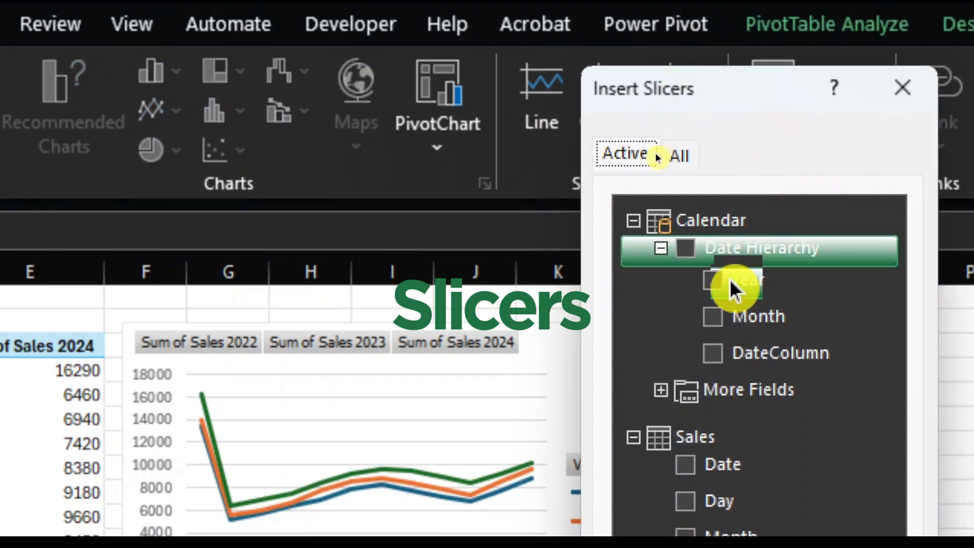
click(661, 390)
scroll(750, 351, down, 2)
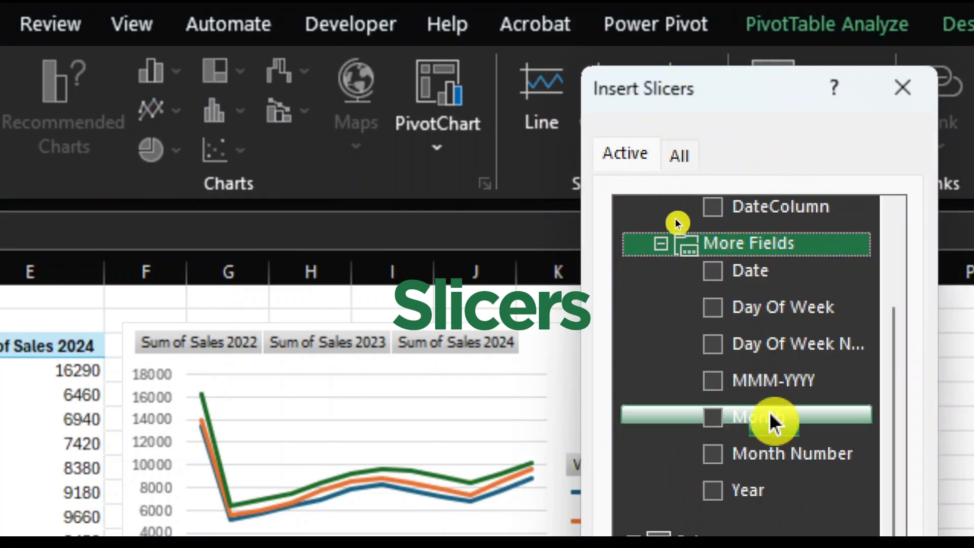
click(716, 424)
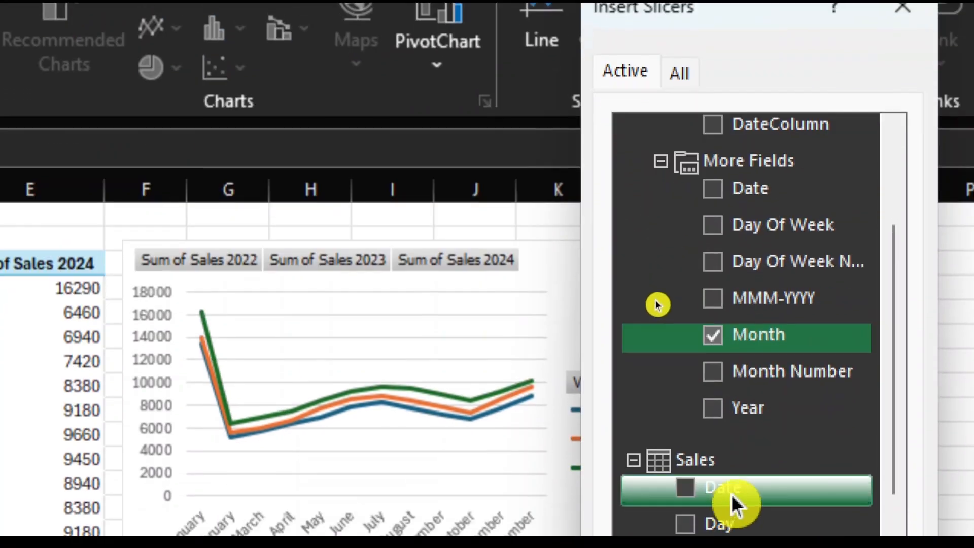
scroll(733, 505, down, 2)
click(682, 479)
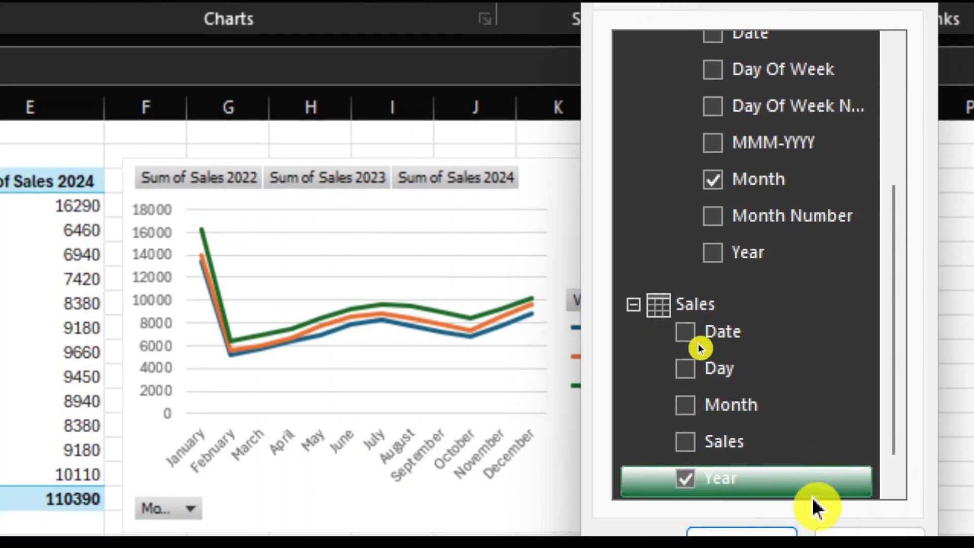
click(742, 478)
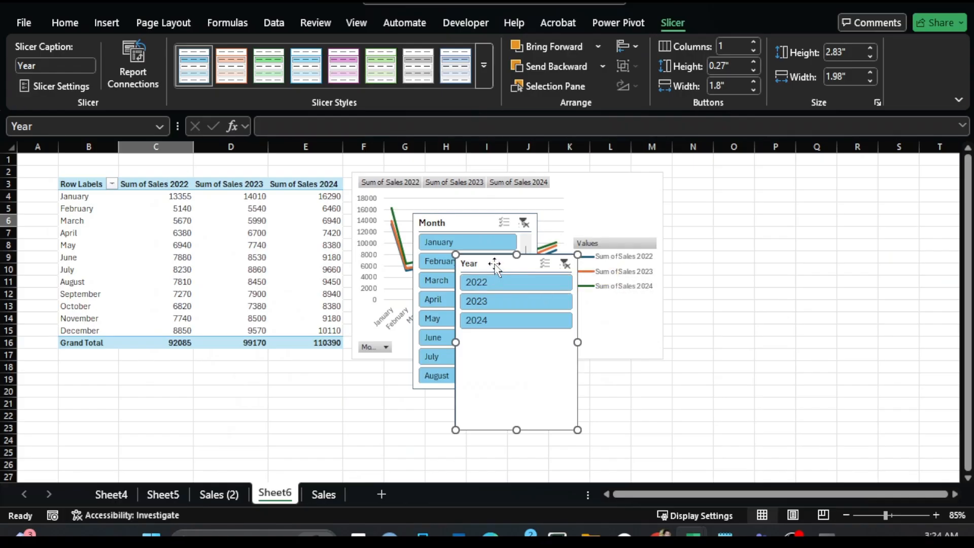
- Arrange the Year slicer beside the chart and the Month slicer next to the Year slicer
drag(496, 263, 719, 178)
drag(450, 228, 849, 187)
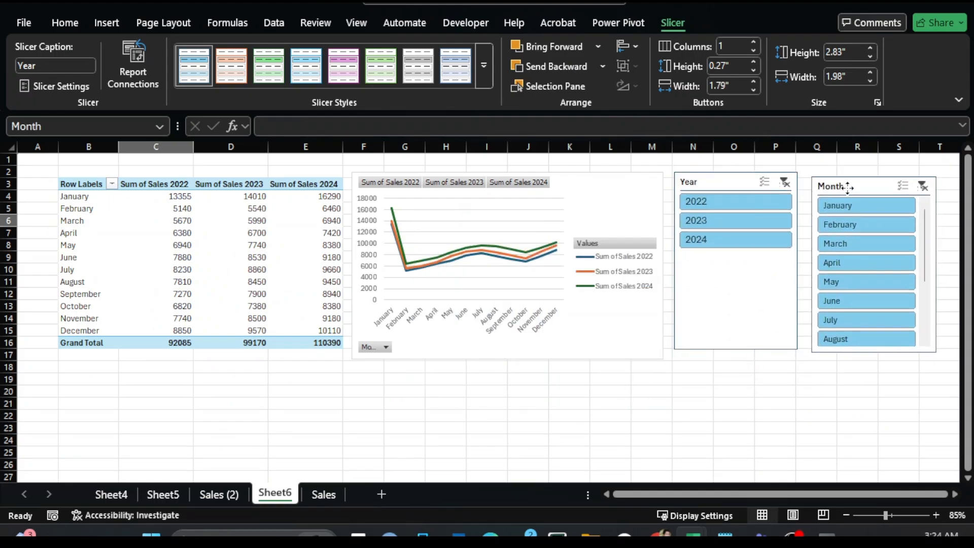
- Check which PivotTables the Year slicer is connected to in its report connections
right_click(733, 298)
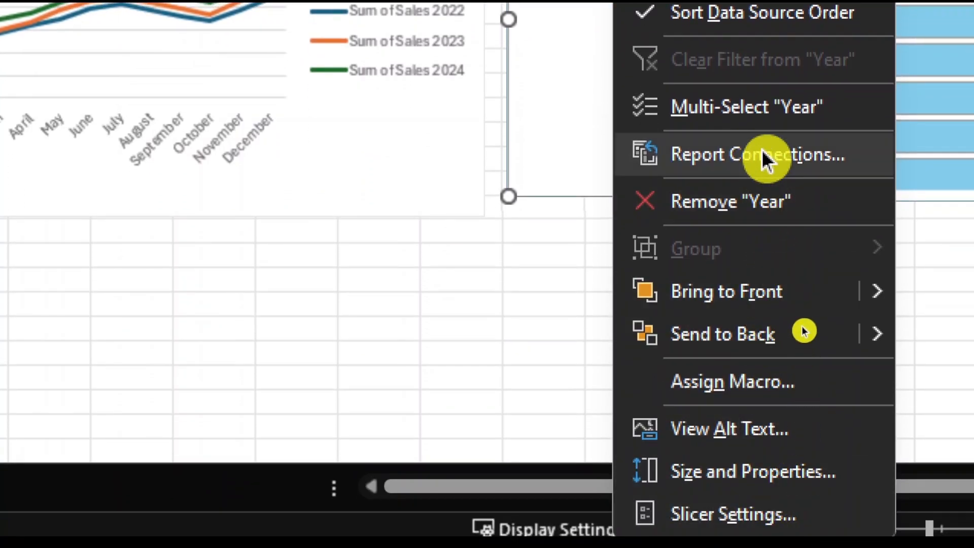
click(766, 157)
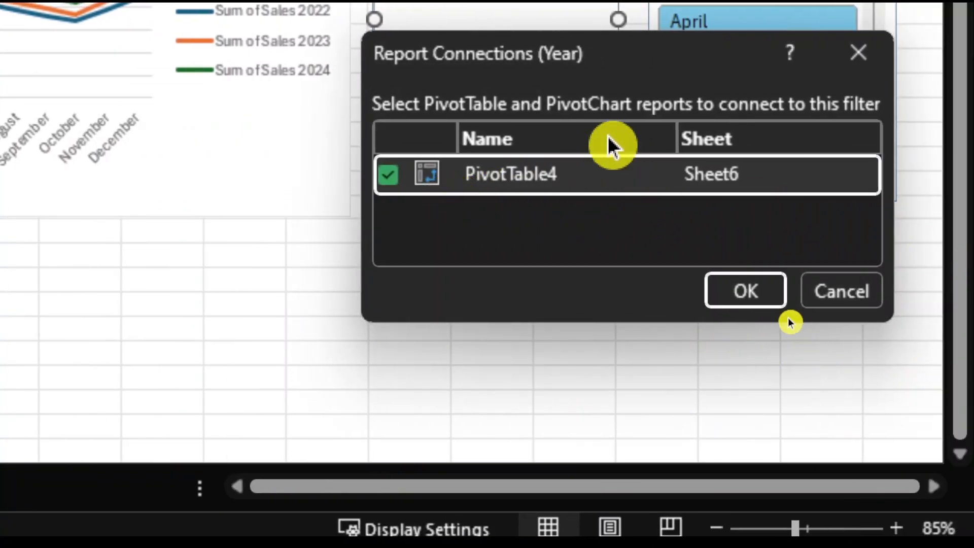
click(754, 314)
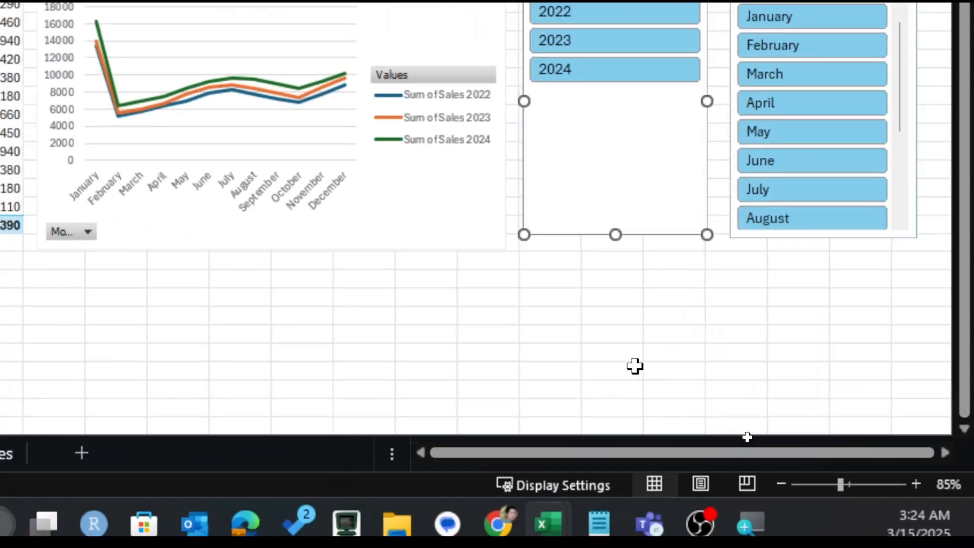
key(Escape)
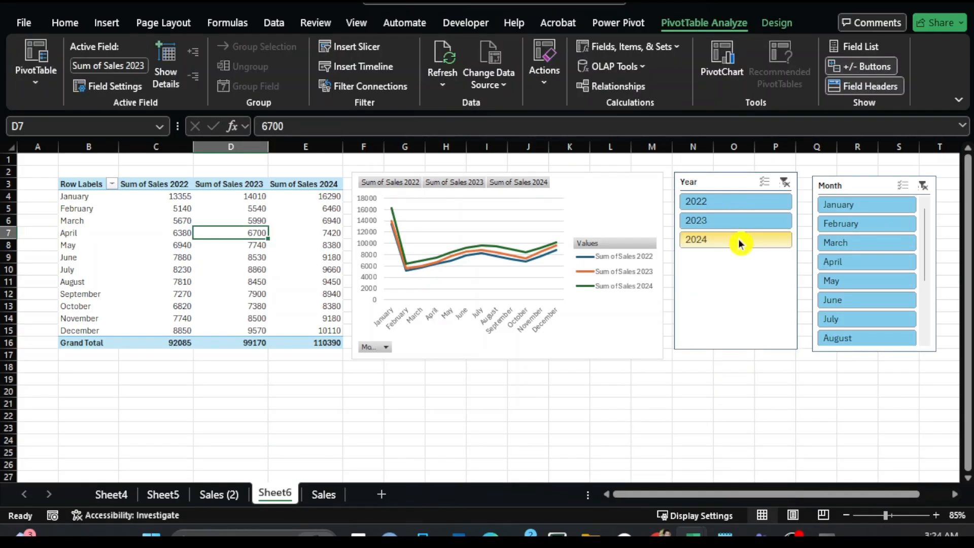
- Filter the PivotTable and chart to 2022 by deselecting 2024 and 2023 in the Year slicer
ctrl+click(735, 239)
ctrl+click(737, 229)
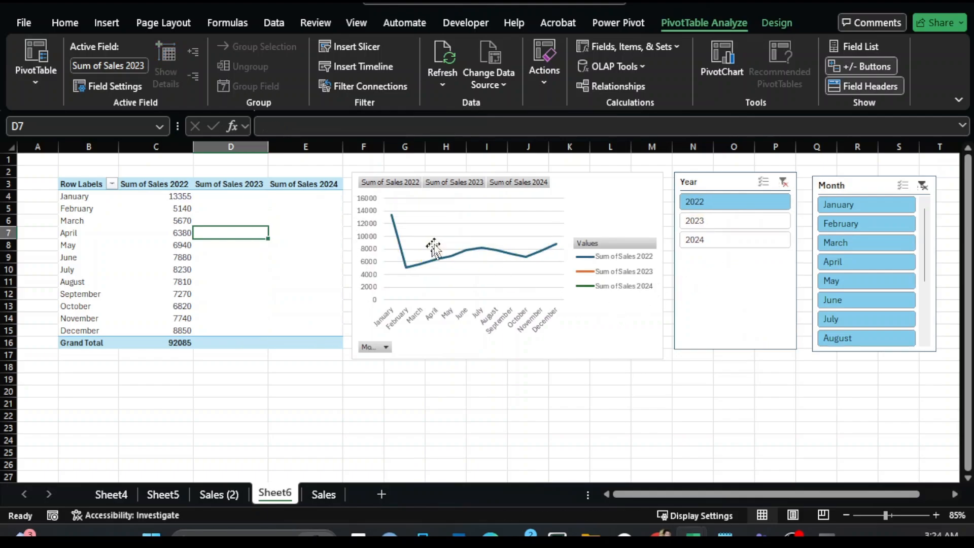
- Reselect 2023 and 2024 in the Year slicer and exclude March, April, June, July and August in the Month slicer
click(724, 249)
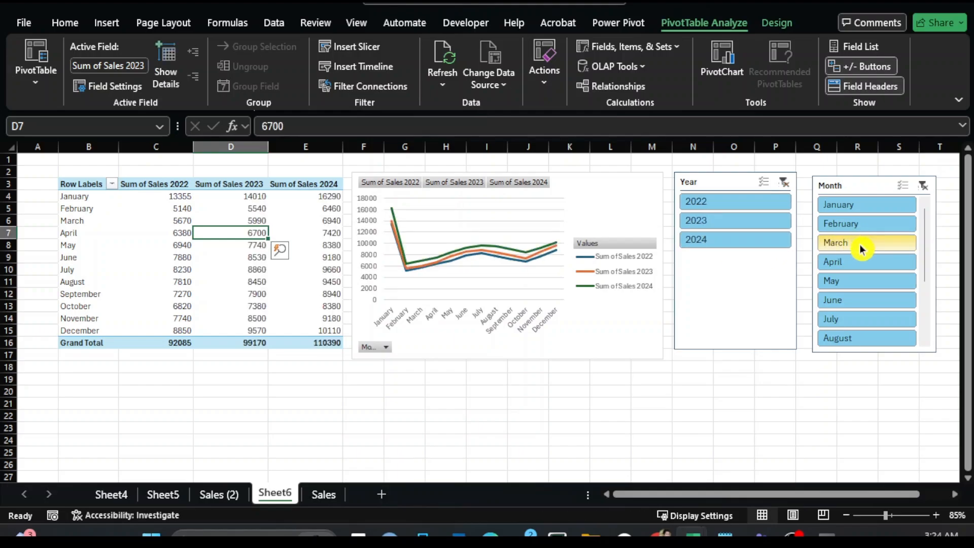
click(857, 289)
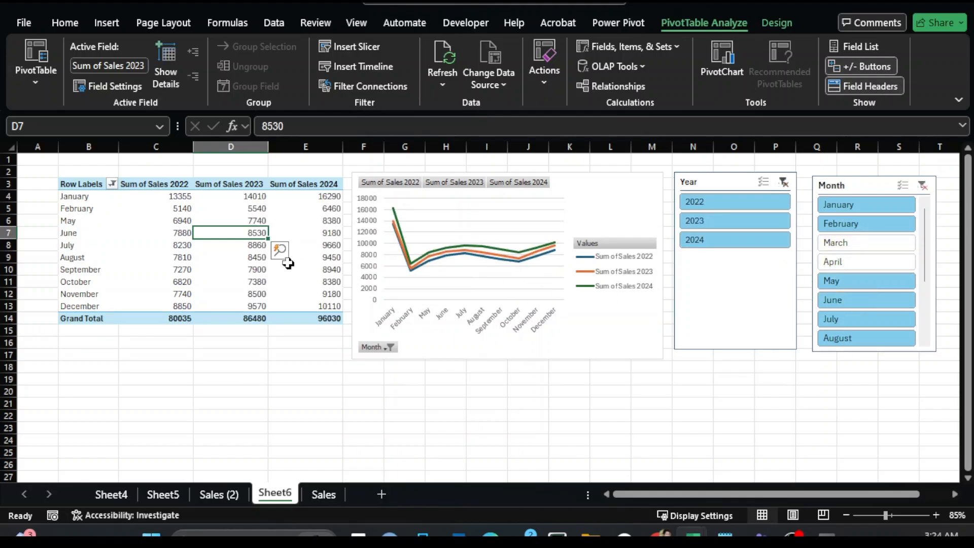
click(869, 301)
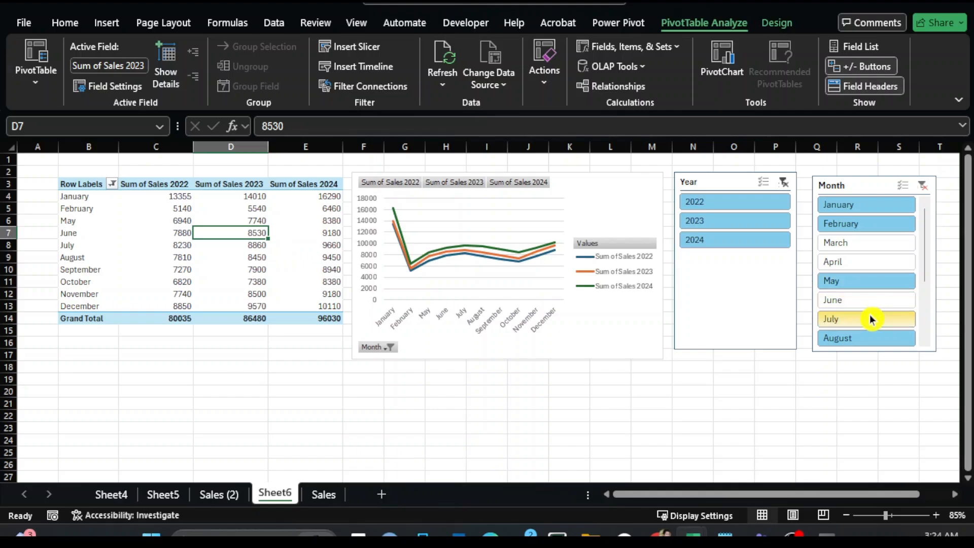
click(872, 323)
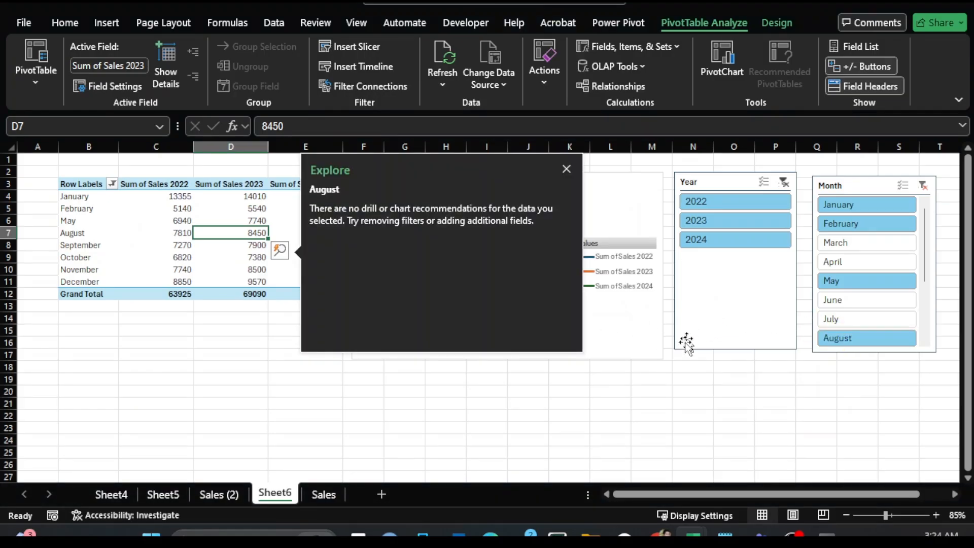
click(652, 366)
click(855, 338)
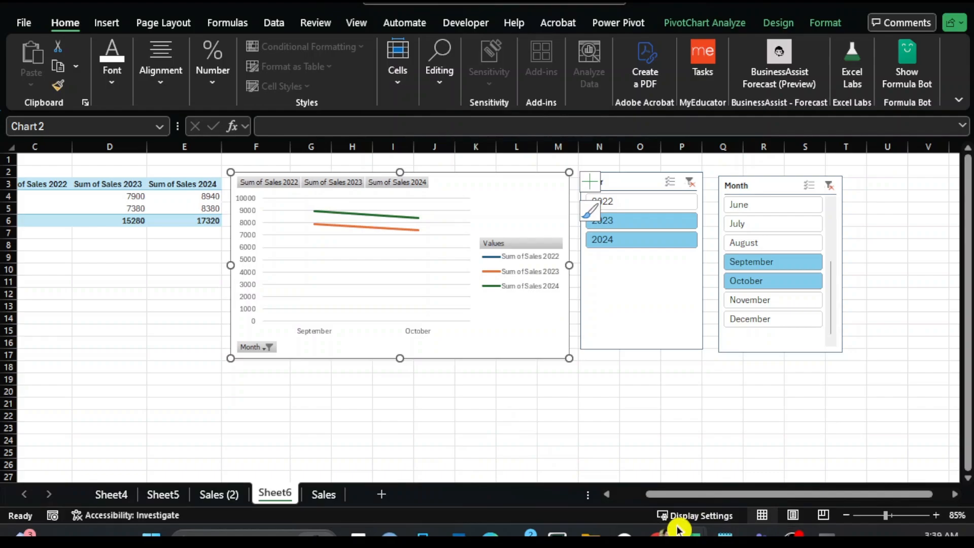
- Switch to the Power Pivot window and start a Sales table measure named YoY Growth 2024 with [Sum of Sales 2024]
mouse_move(692, 536)
click(759, 491)
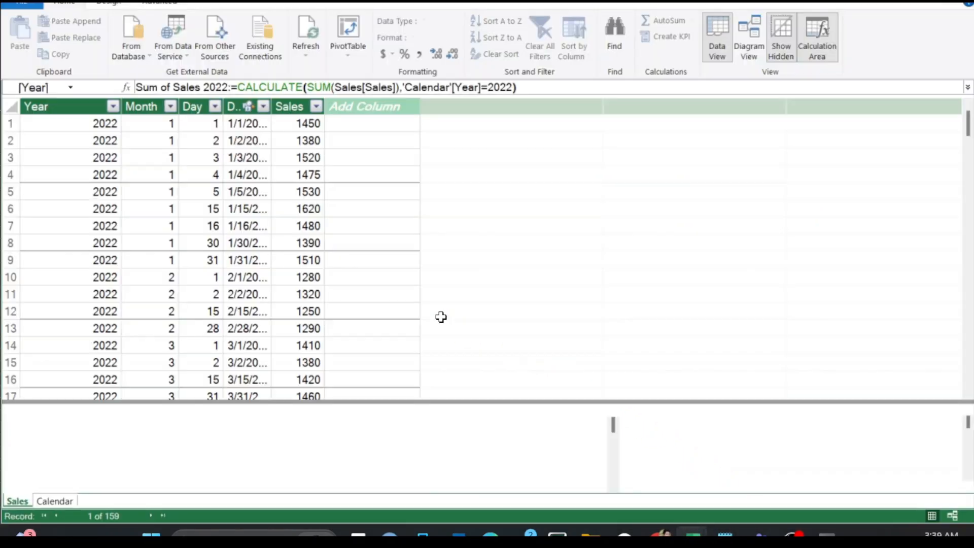
click(61, 461)
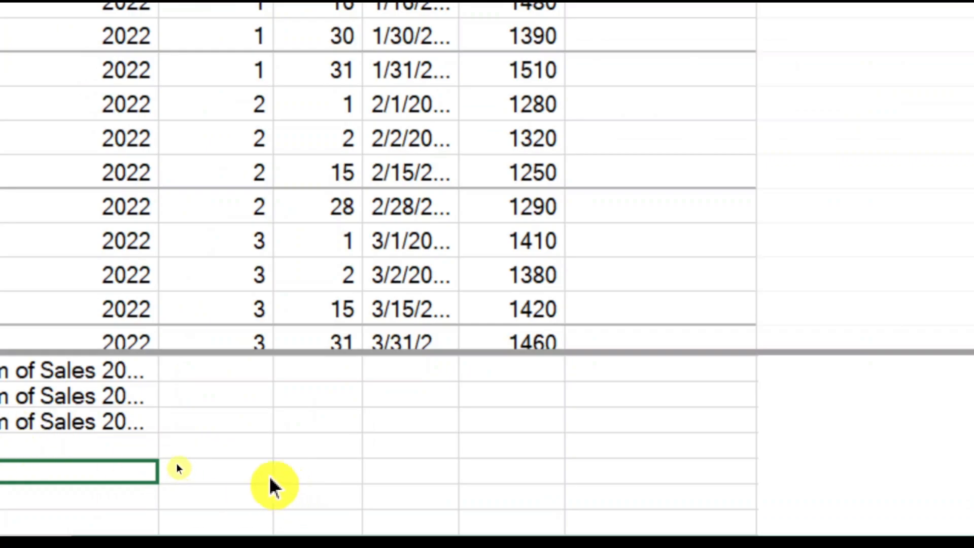
click(153, 463)
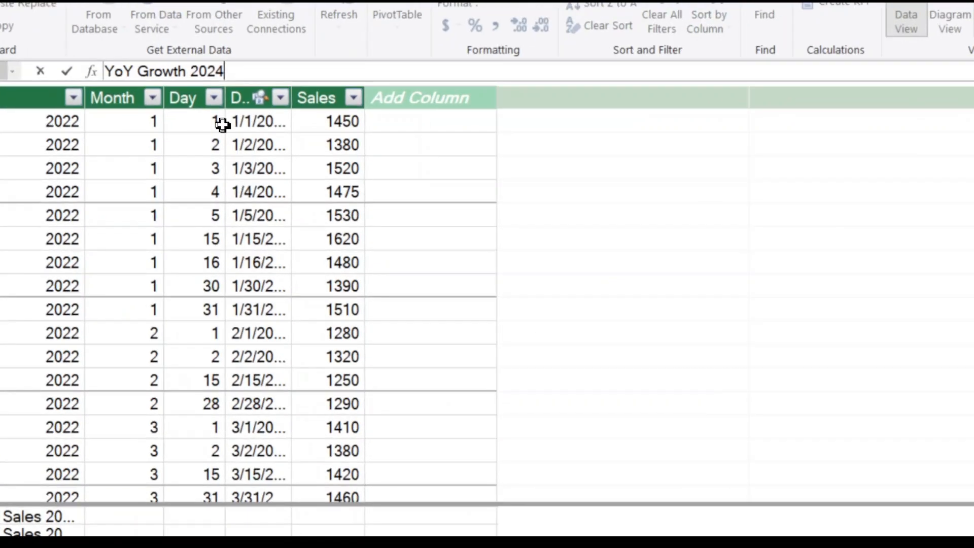
text(:=)
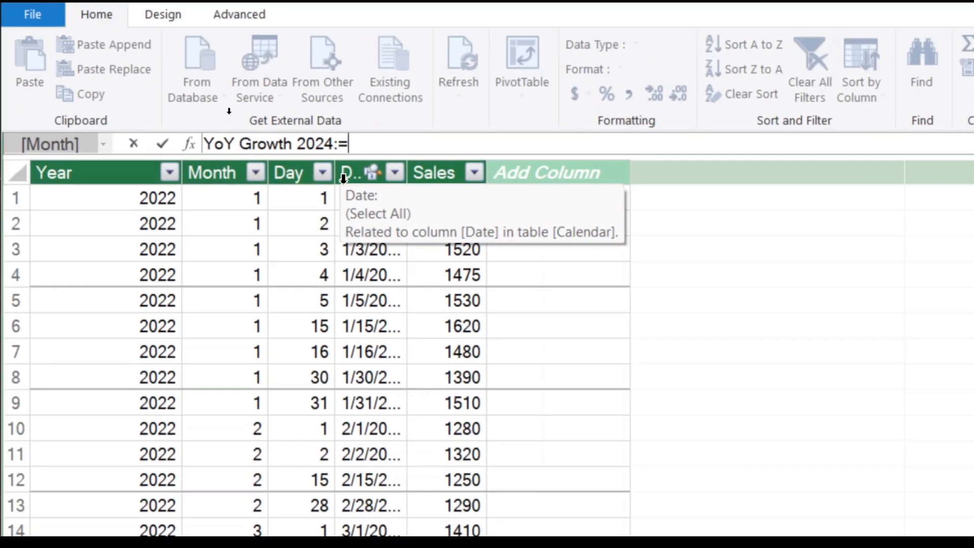
text( Sum of)
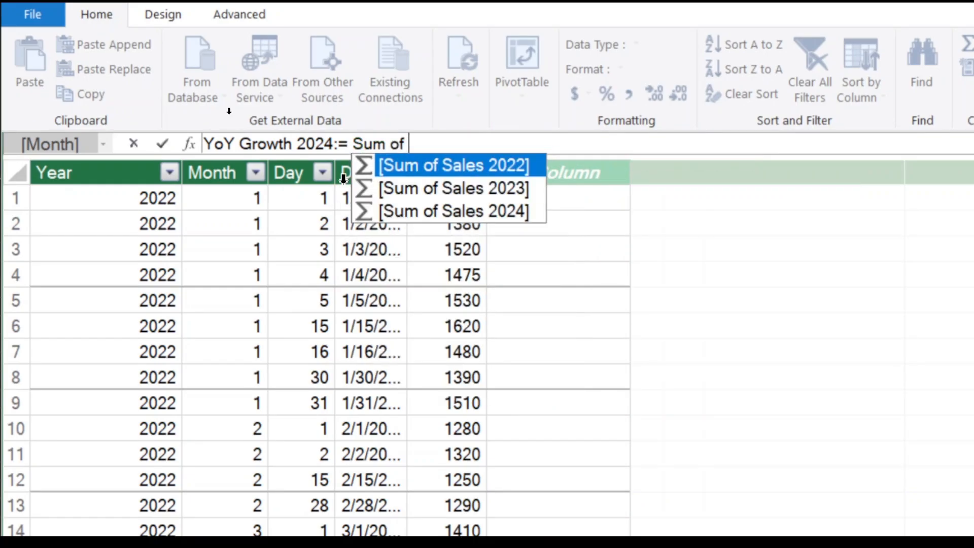
key(Down)
key(Down)
key(Tab)
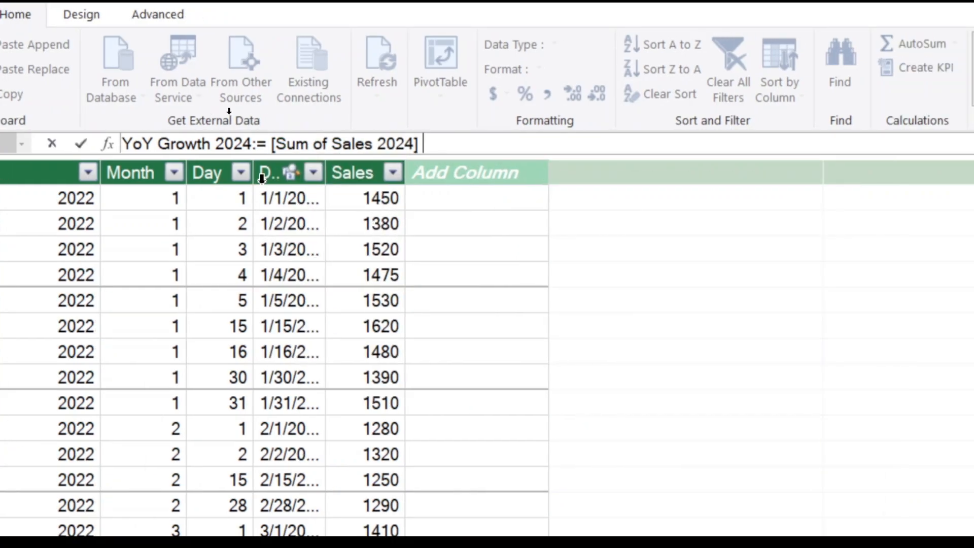
- Subtract [Sum of Sales 2023] in the YoY Growth 2024 measure's formula
text(- Sum of sla)
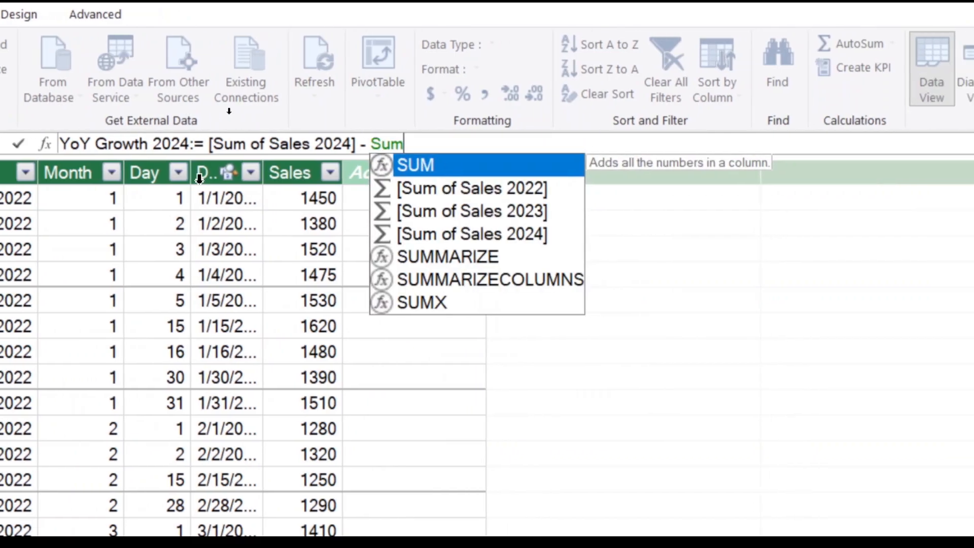
key(BackSpace)
key(BackSpace)
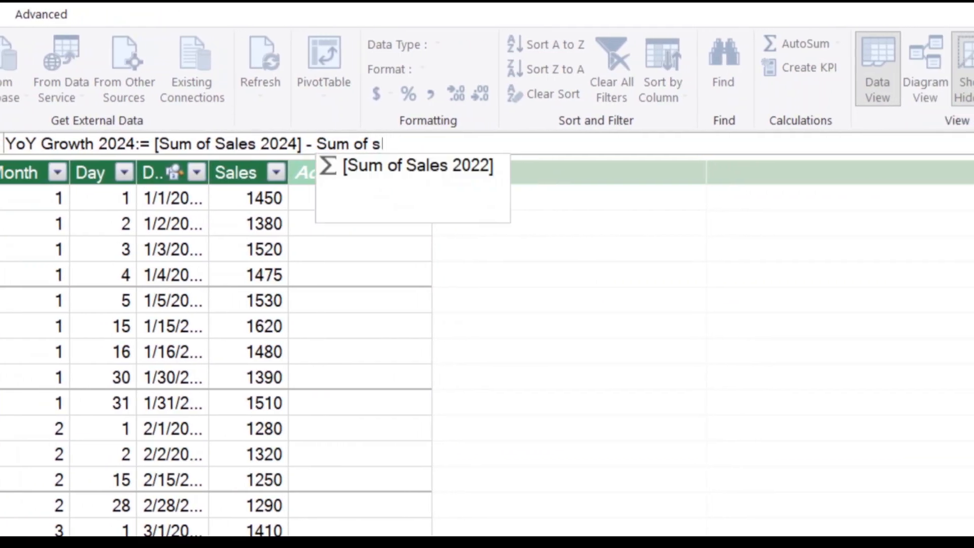
text(a)
key(Down)
key(Tab)
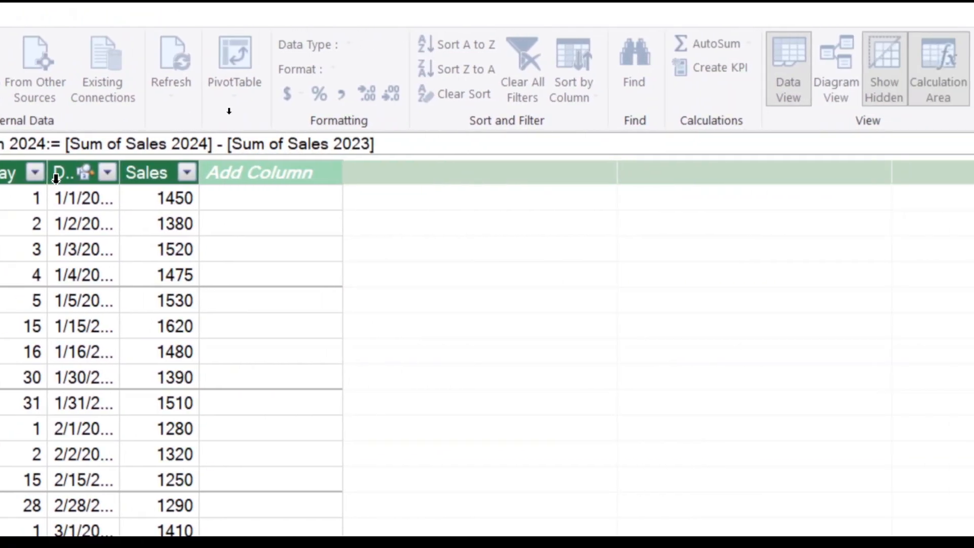
- Append a division by [Sum of Sales 2023] to the YoY Growth 2024 formula and commit the measure
text(/)
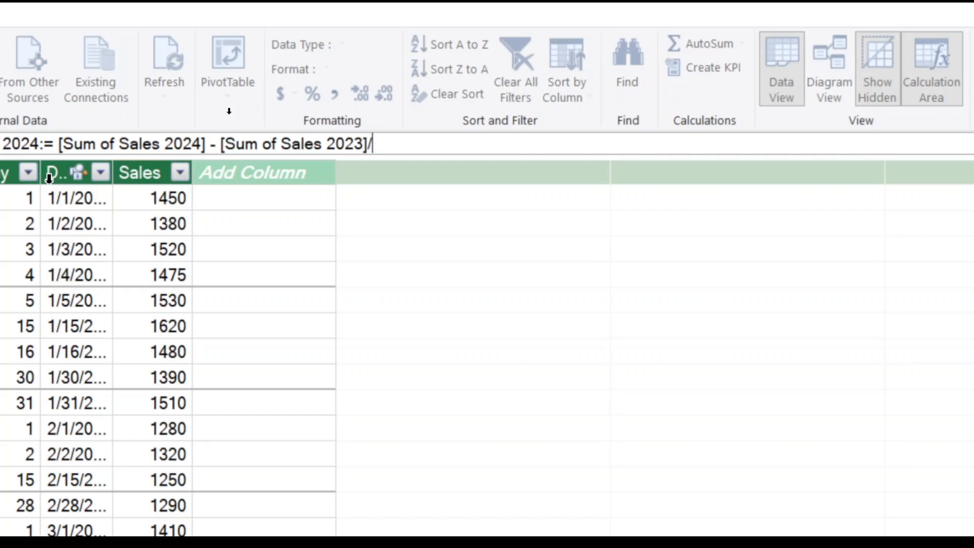
text(sum of sal)
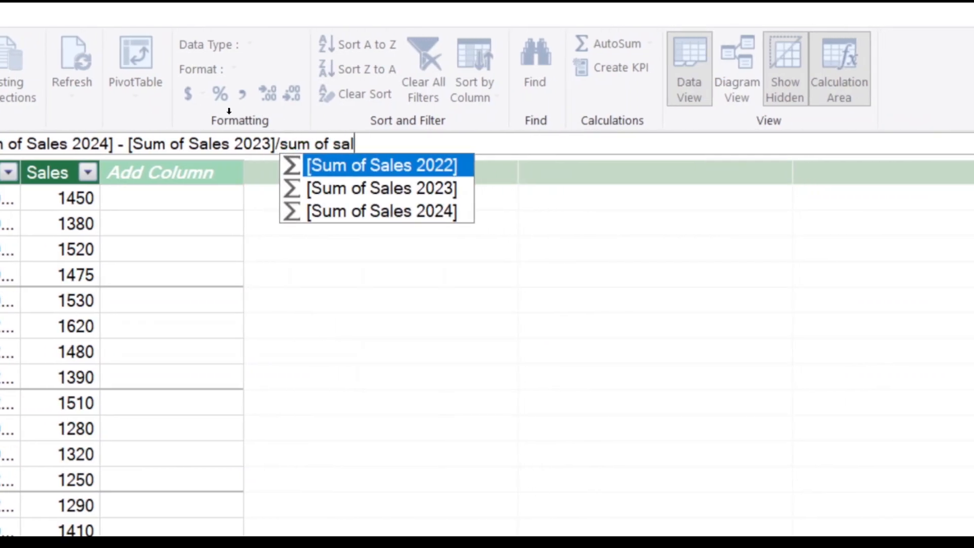
key(Down)
key(Tab)
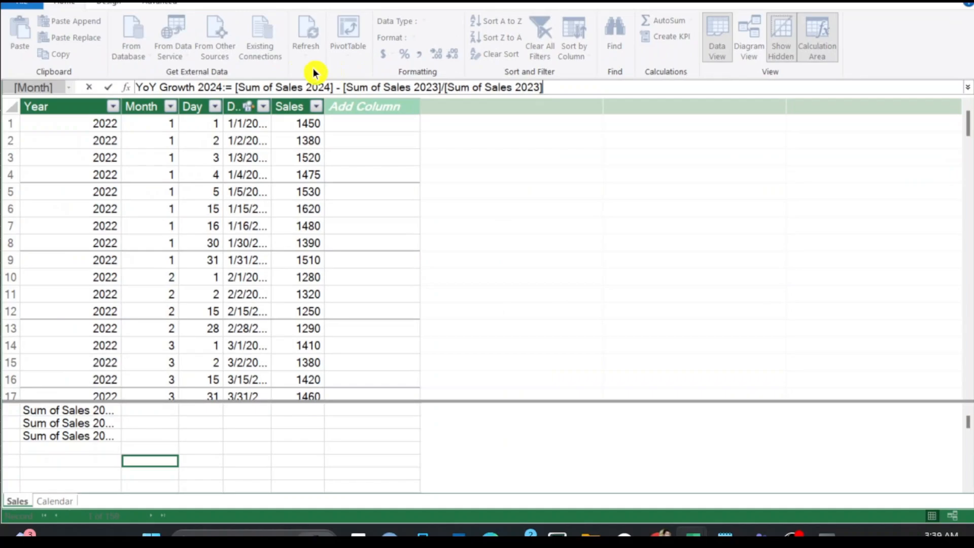
click(108, 88)
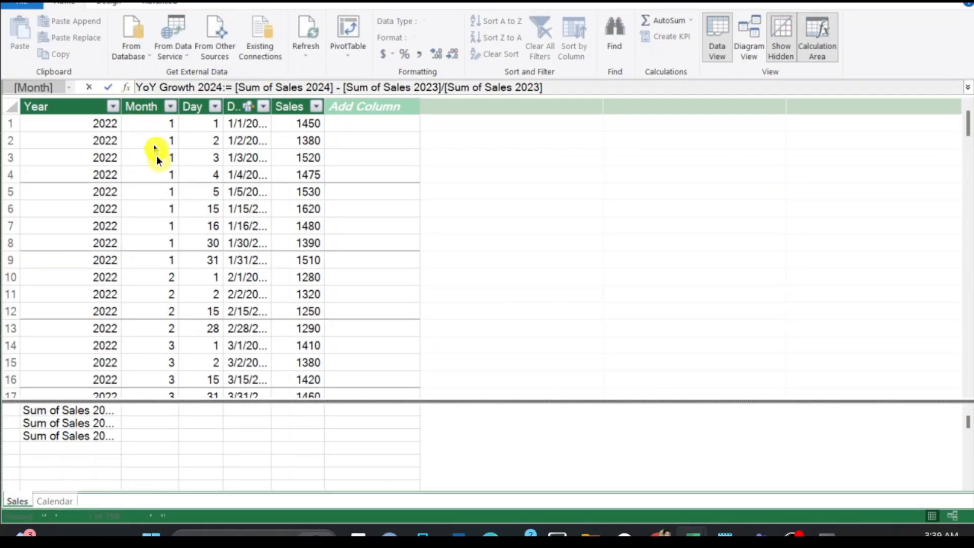
click(133, 463)
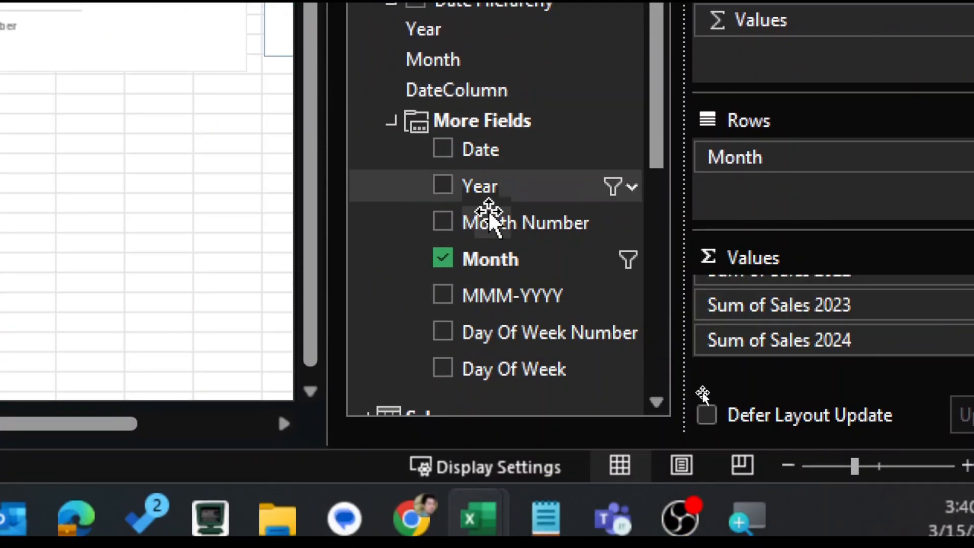
- Add the YoY Growth 2024 measure from the Sales table to the PivotTable and chart values
scroll(507, 233, down, 4)
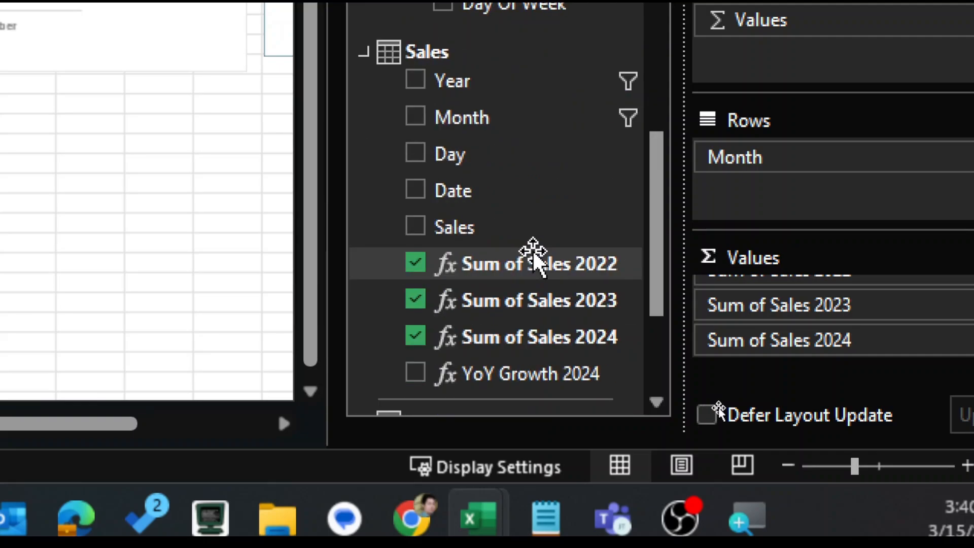
click(448, 374)
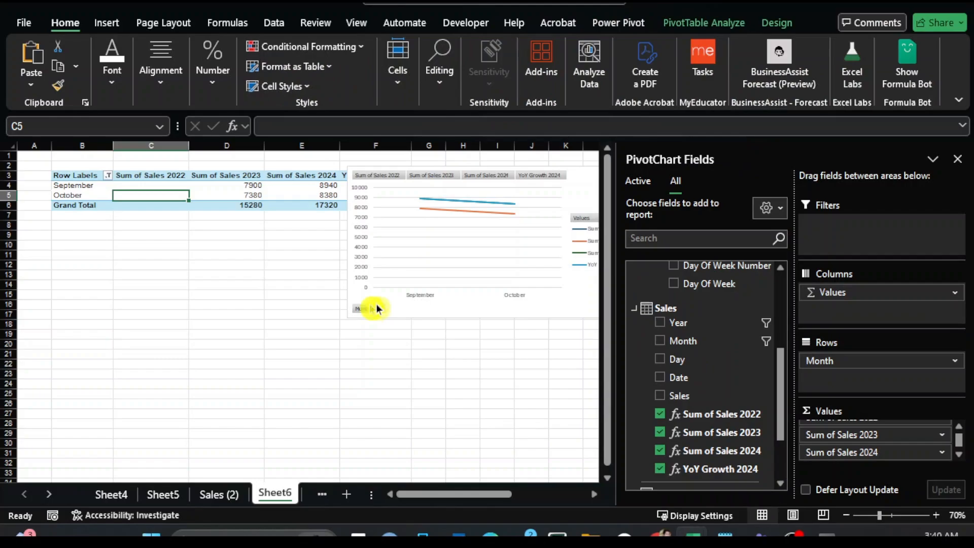
- Change the PivotChart's type to Combo
drag(458, 489, 508, 503)
click(363, 298)
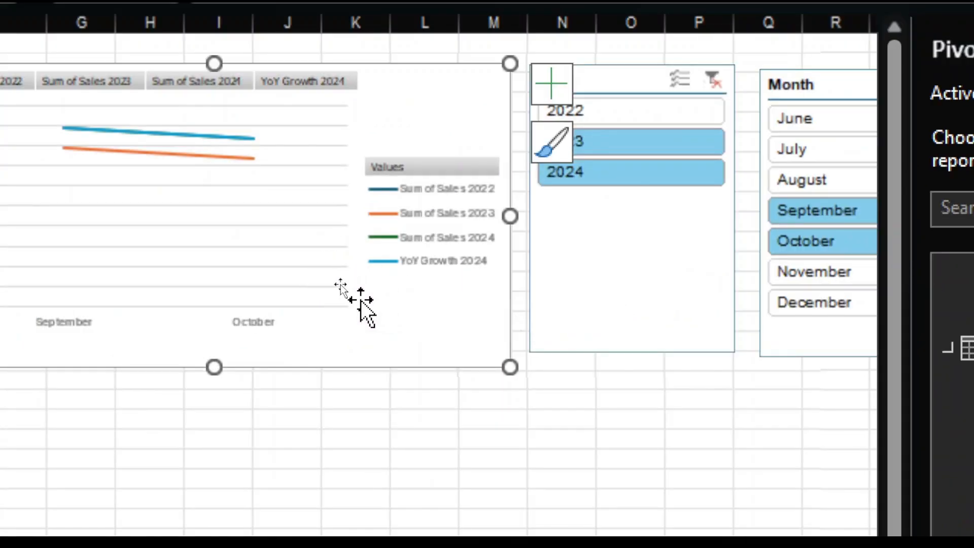
right_click(393, 332)
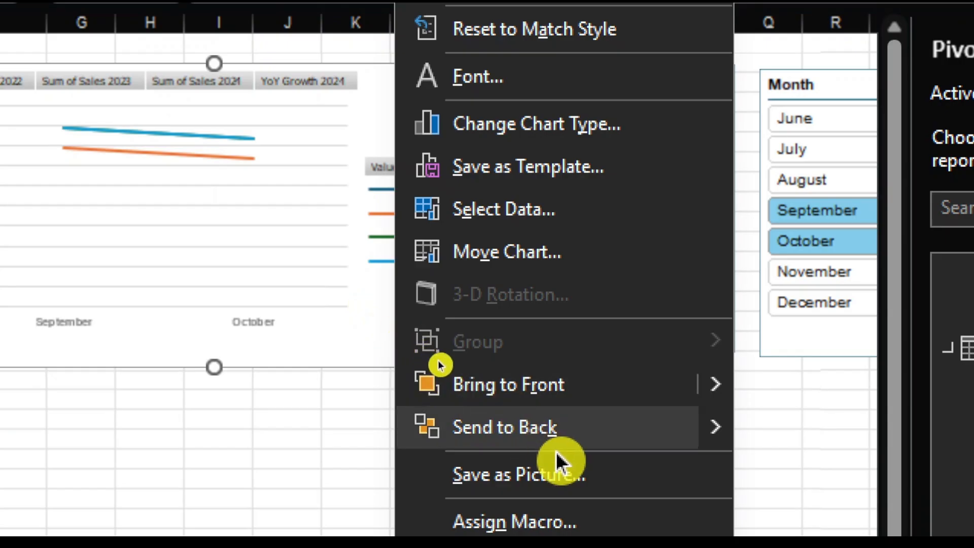
click(557, 450)
right_click(440, 360)
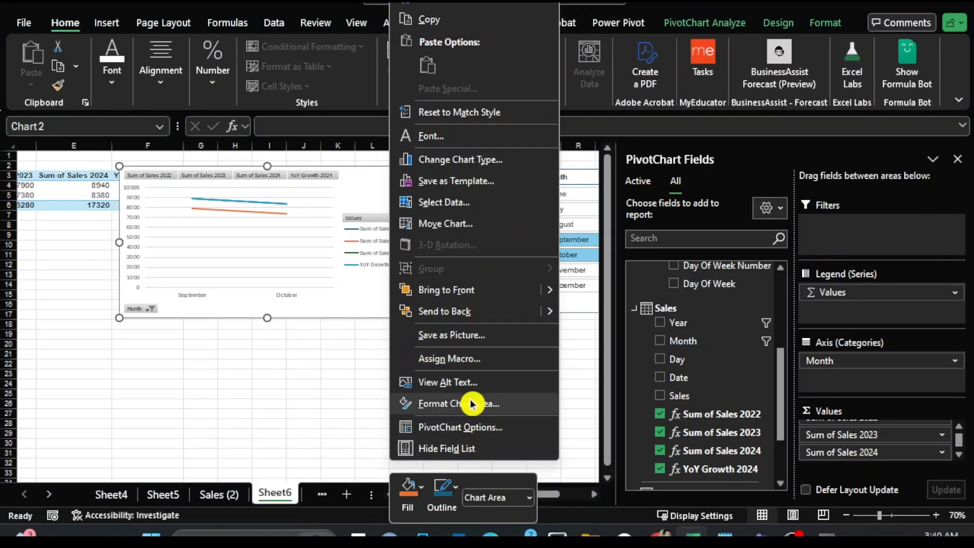
click(460, 160)
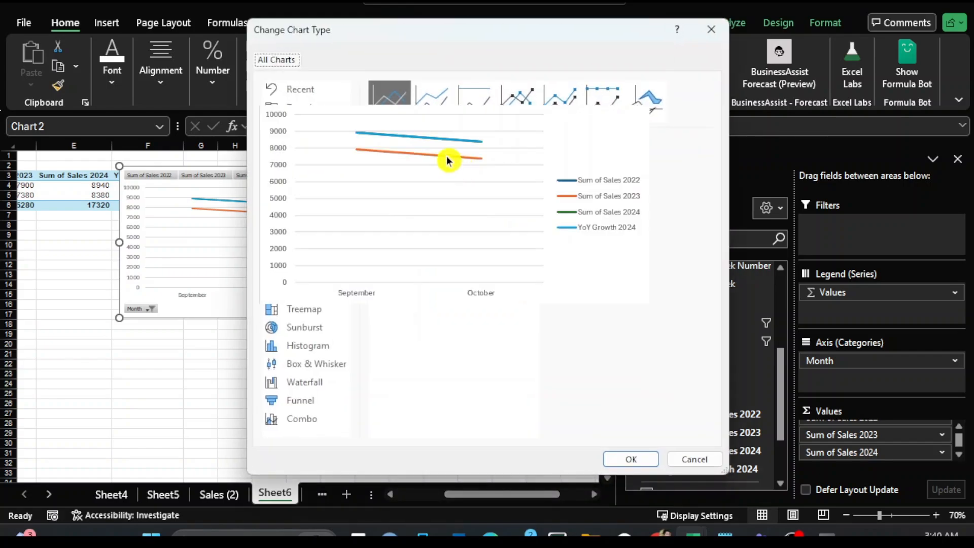
click(295, 420)
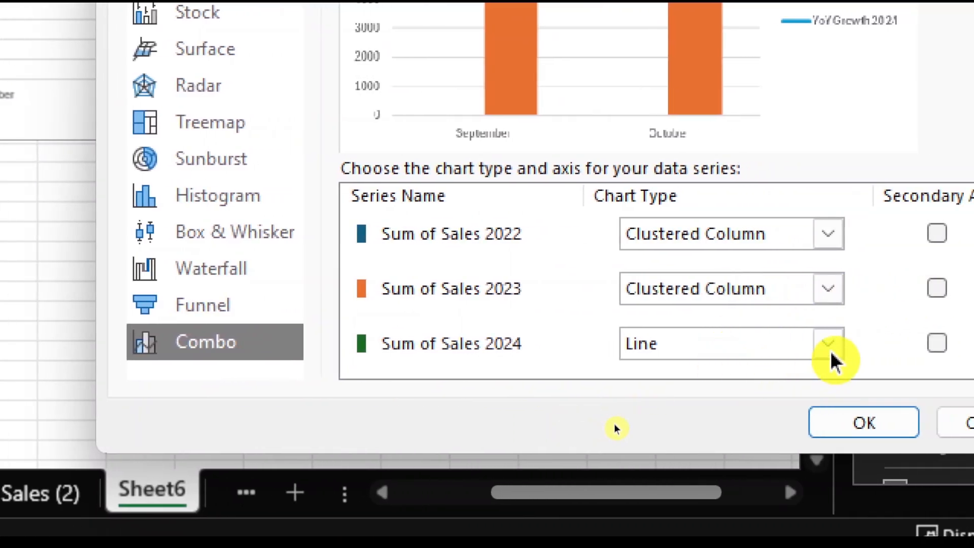
- Set the Sum of Sales 2024 series to Clustered Column, keep YoY Growth 2024 as Line, and apply the combo chart
click(973, 344)
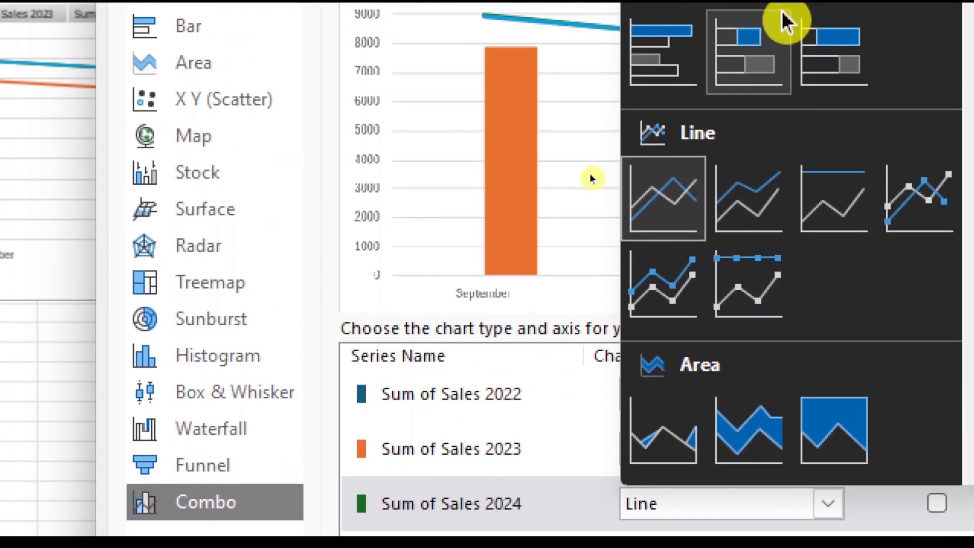
click(675, 47)
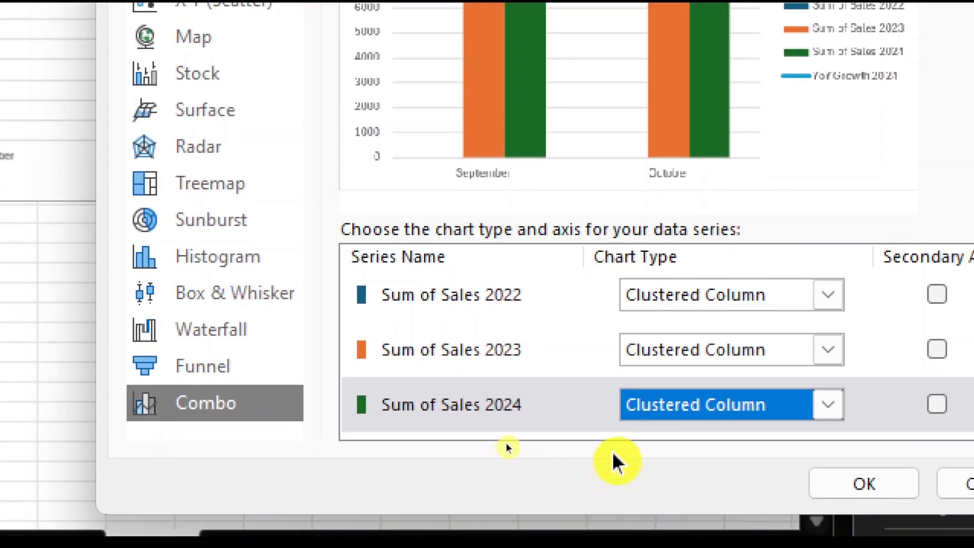
scroll(751, 350, down, 1)
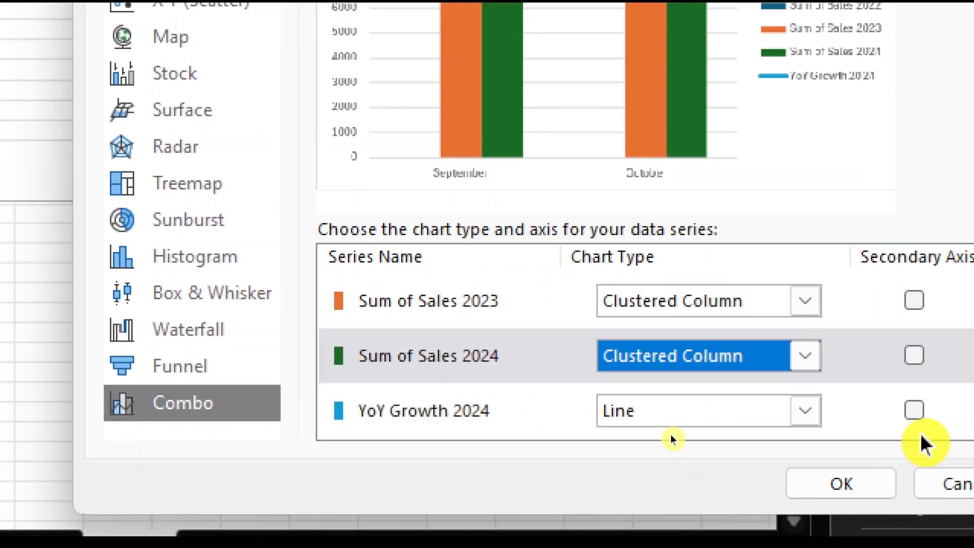
click(857, 488)
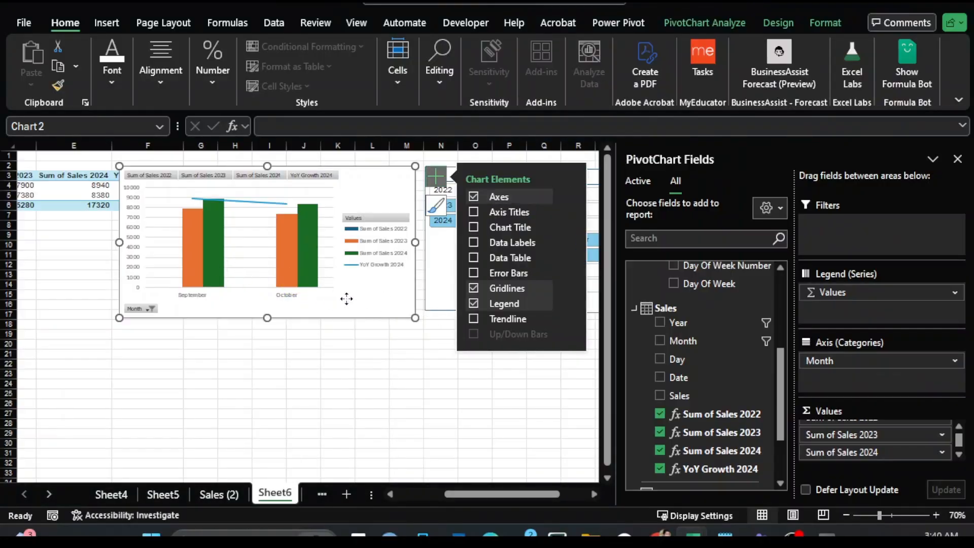
click(411, 357)
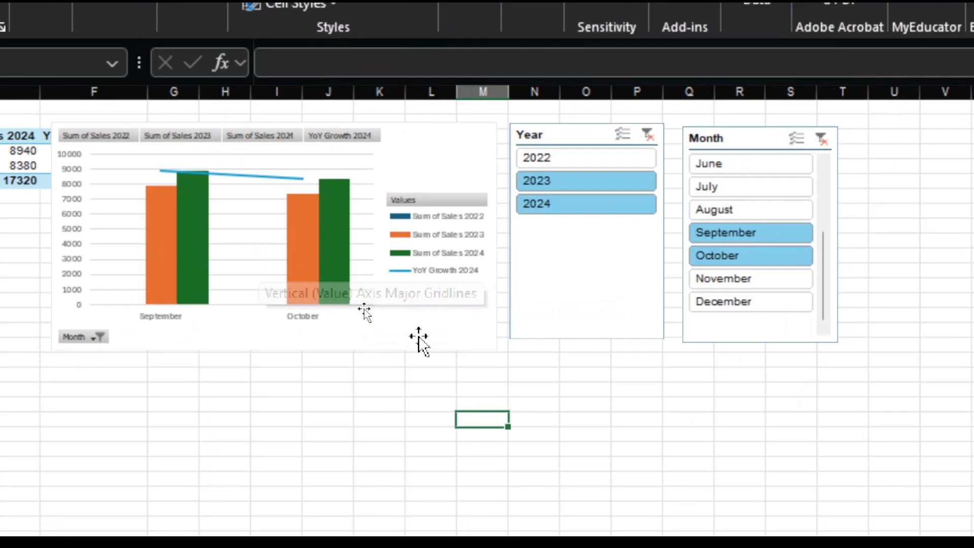
- Add a linear trendline to the chart based on the YoY Growth 2024 series
click(413, 332)
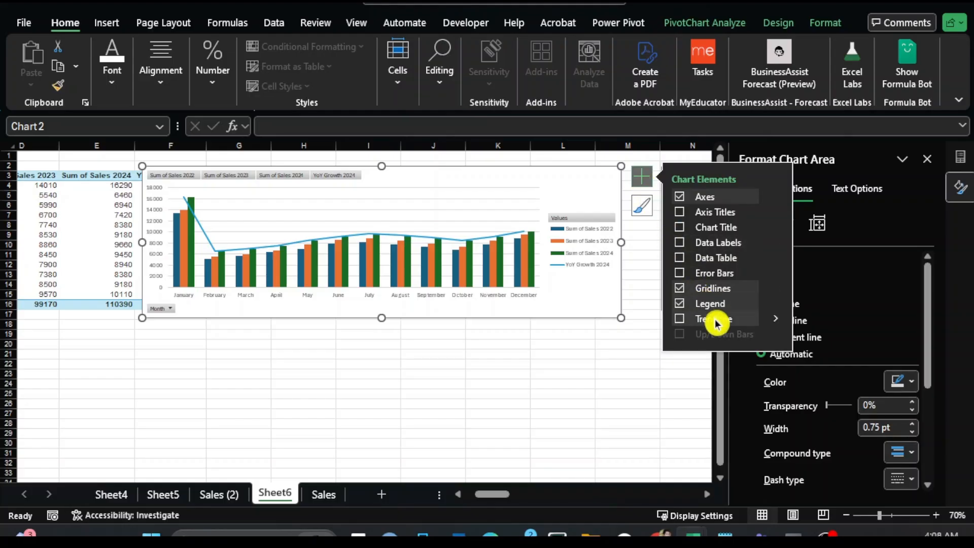
click(776, 319)
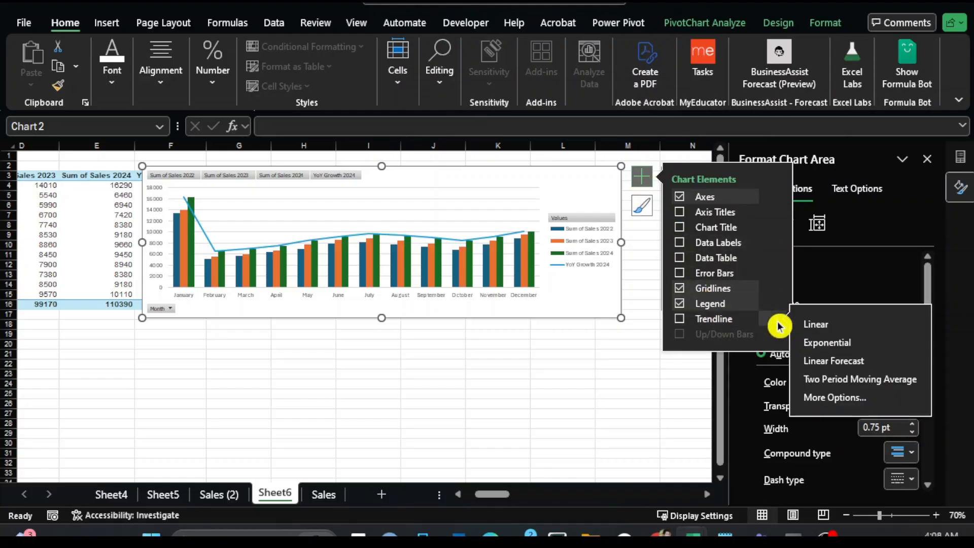
click(853, 401)
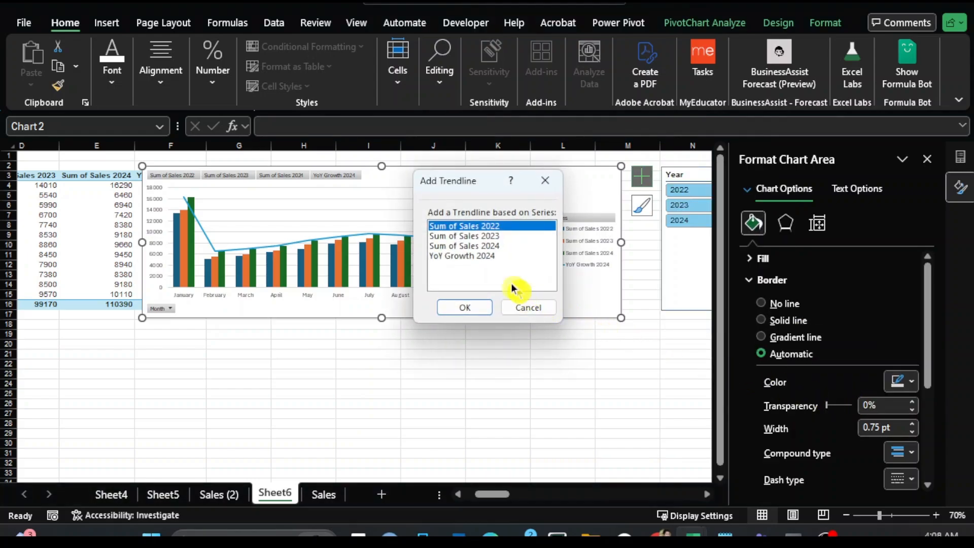
click(475, 264)
click(466, 308)
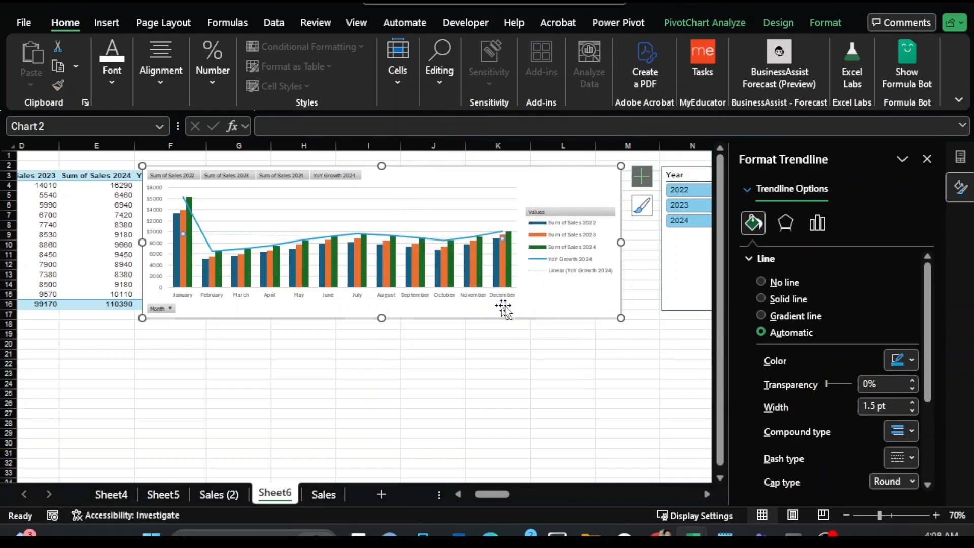
- Change the YoY Growth 2024 trendline's type to Moving Average in the trendline options
click(818, 226)
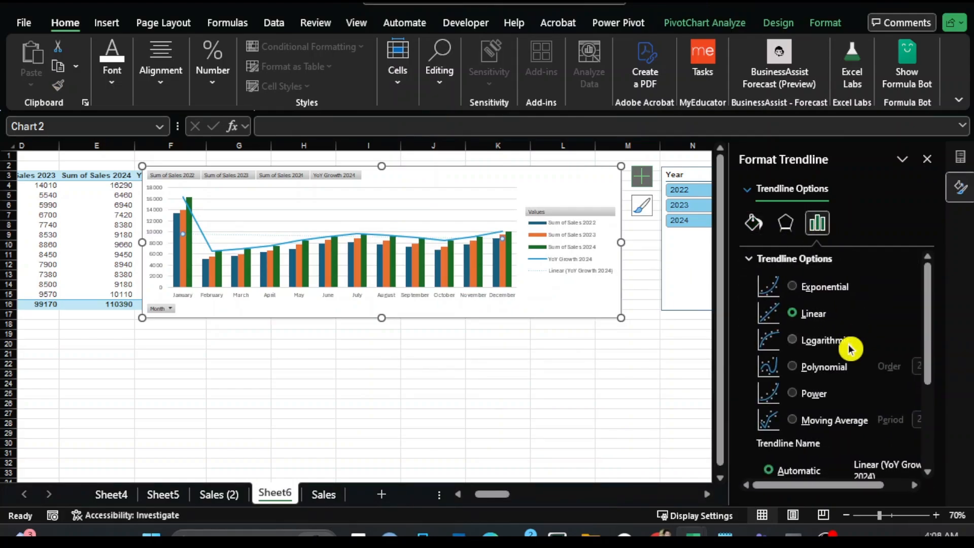
scroll(851, 346, down, 1)
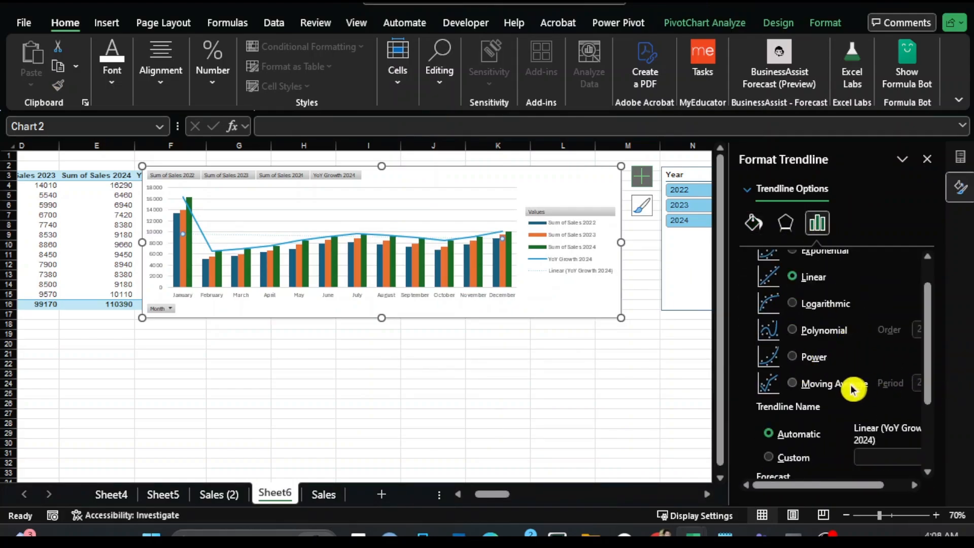
click(812, 387)
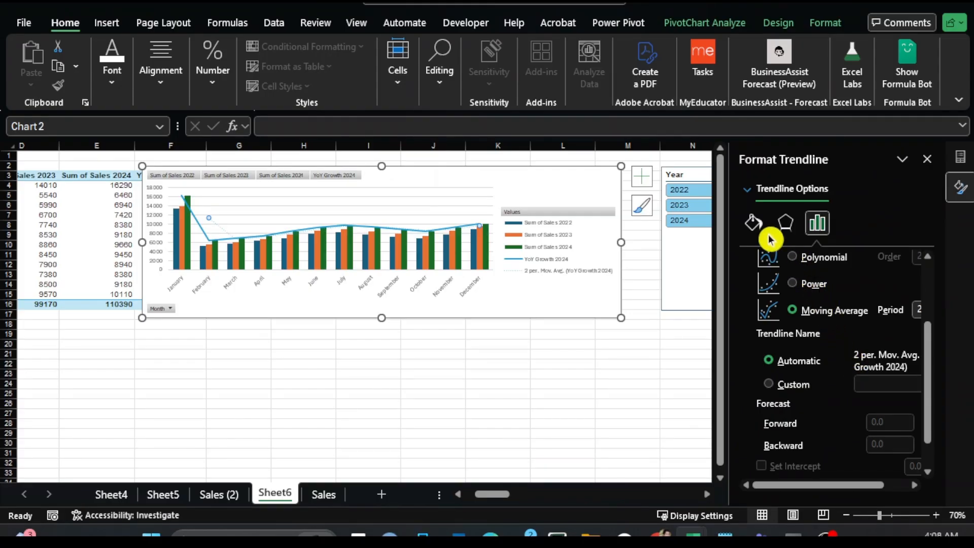
- Set the moving average trendline's line width to 3.5 pt
click(754, 223)
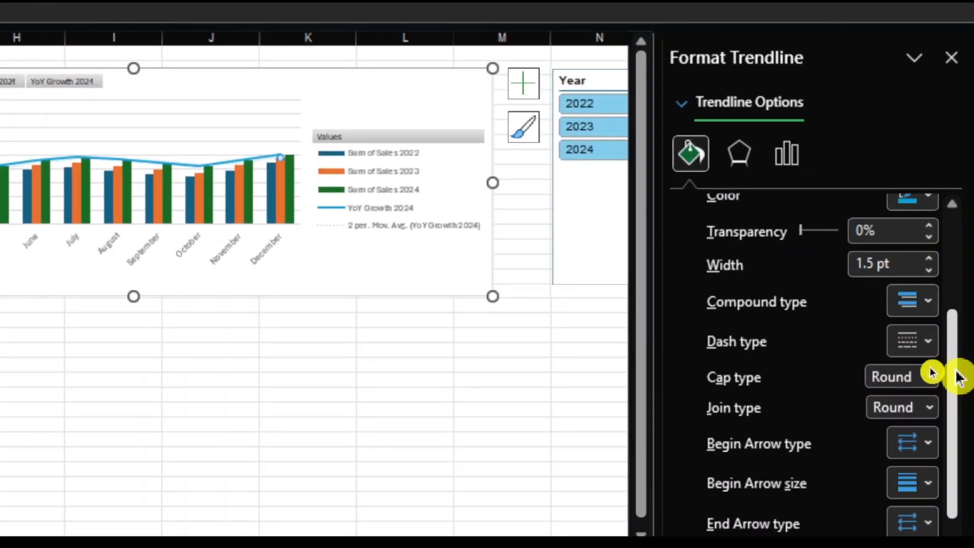
drag(950, 372, 958, 272)
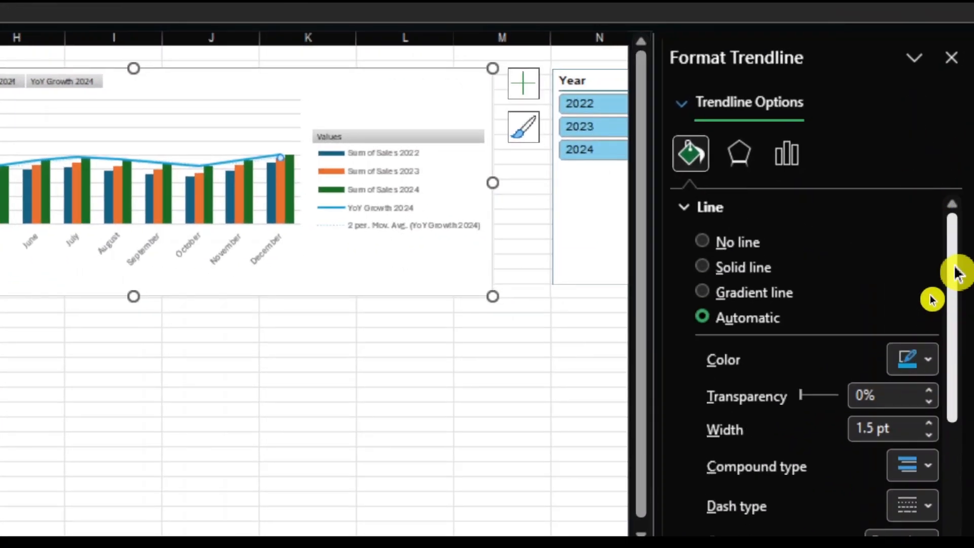
click(928, 423)
click(929, 424)
click(929, 424)
click(929, 424)
click(930, 424)
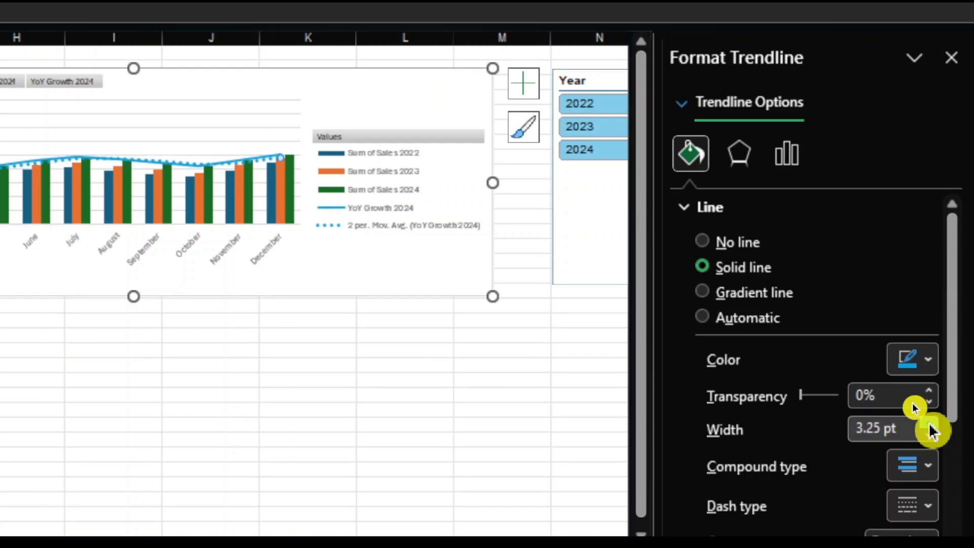
click(929, 424)
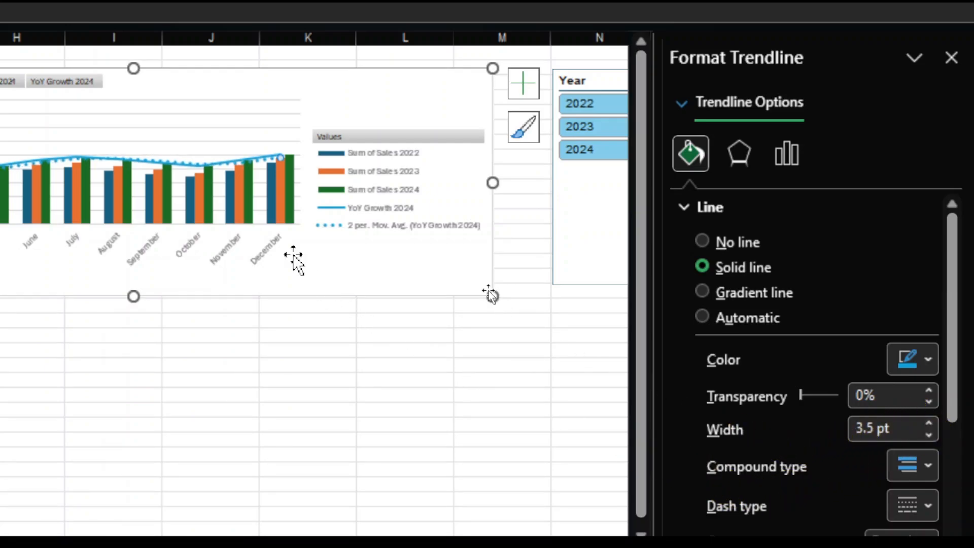
click(293, 261)
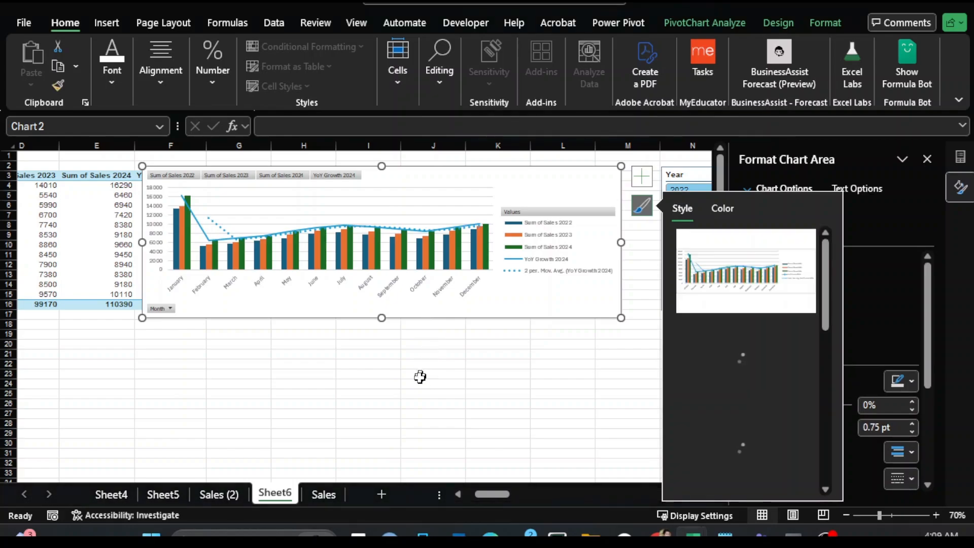
click(420, 376)
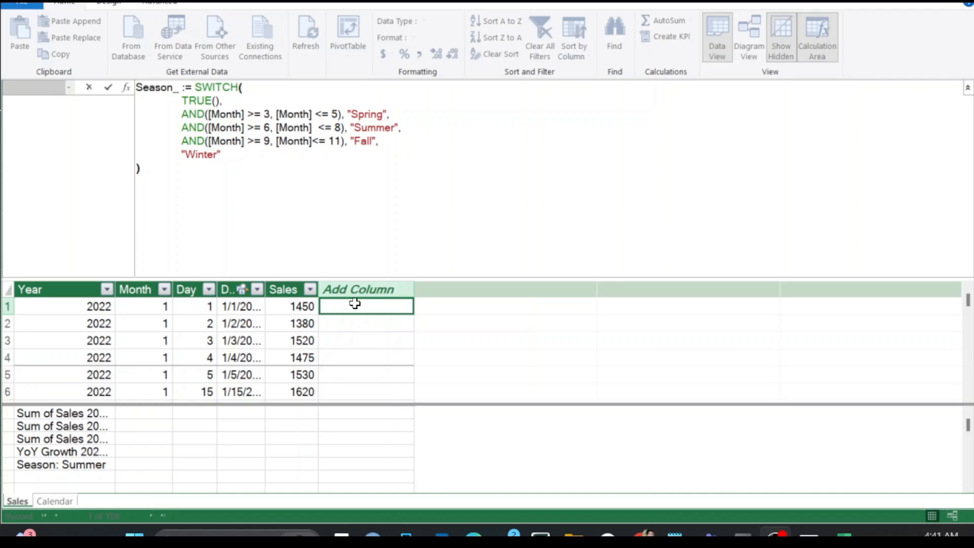
- Add a Season_ column to the Sales table with SWITCH: months 3–5 Spring, 6–8 Summer, 9–11 Fall, otherwise Winter
key(Return)
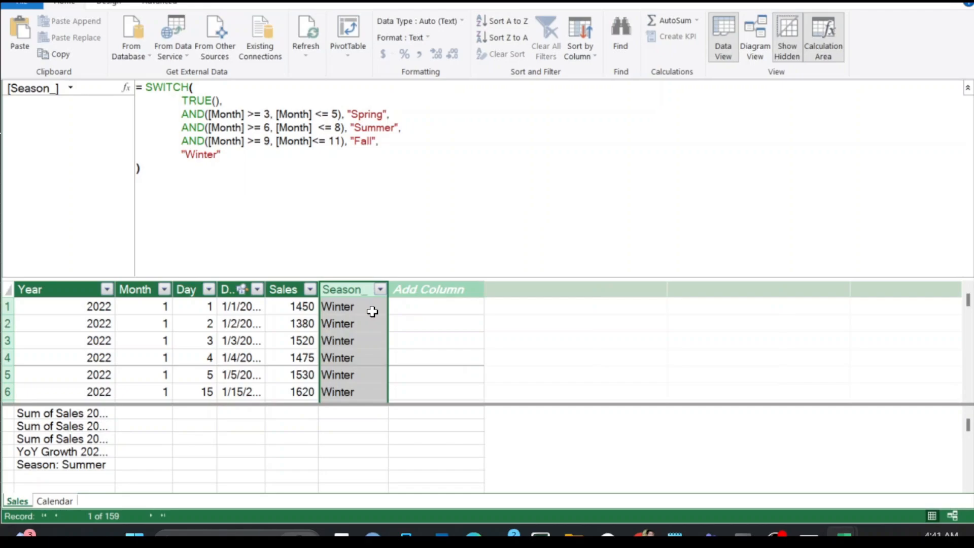
click(367, 308)
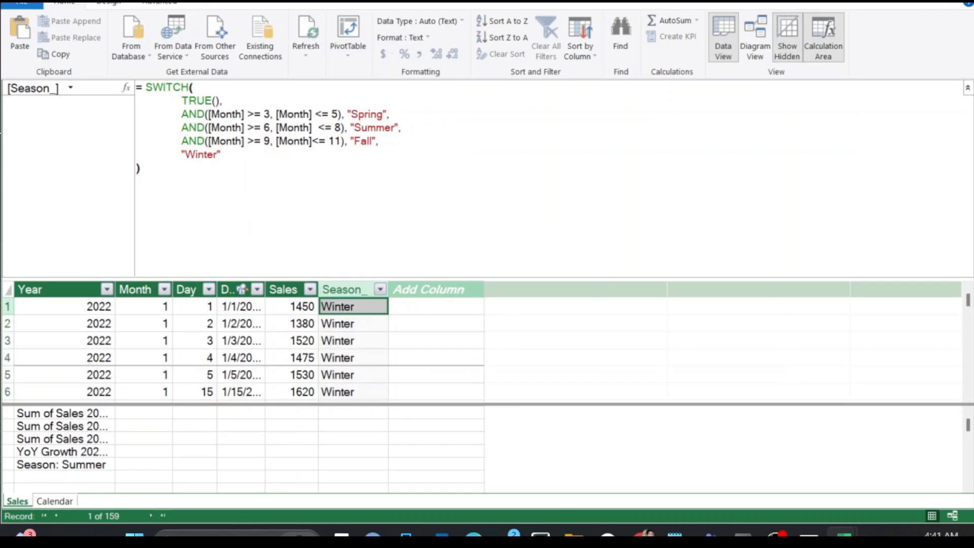
click(220, 154)
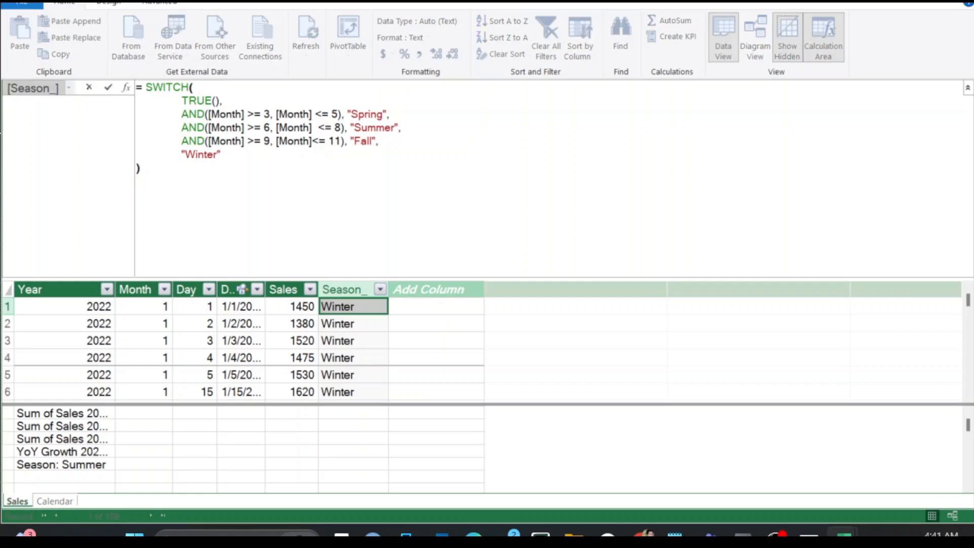
drag(252, 127, 286, 128)
click(213, 127)
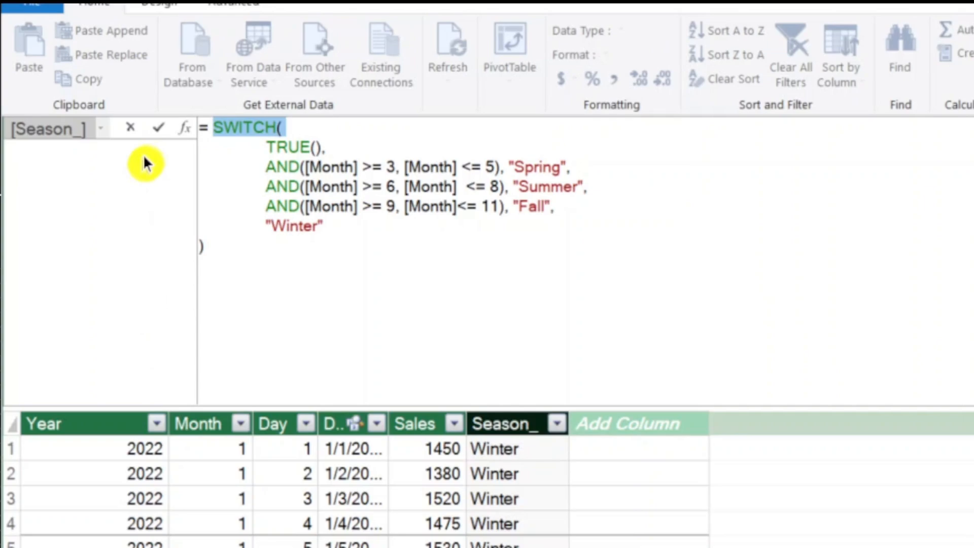
click(157, 130)
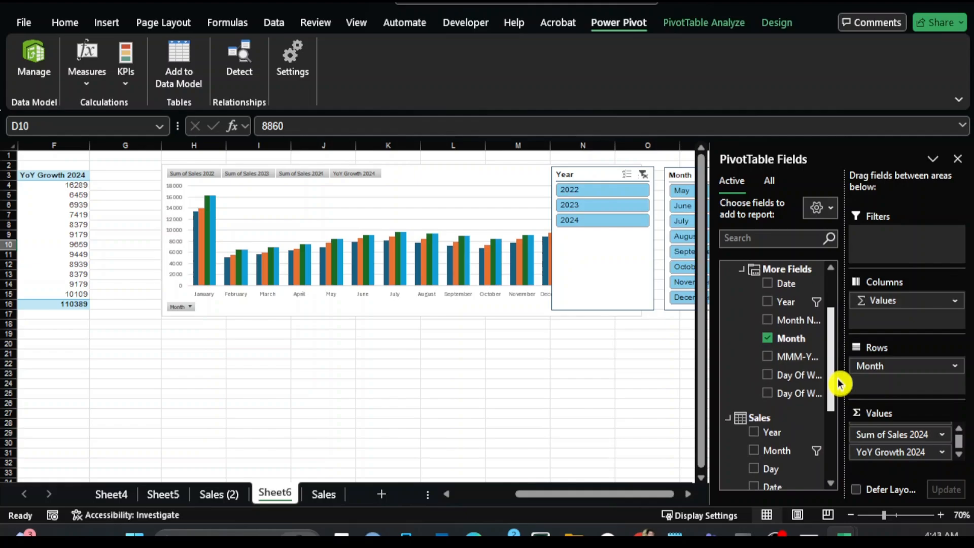
- Replace Month with the Sales table's Season_ field as the PivotTable rows and PivotChart axis
scroll(840, 373, up, 2)
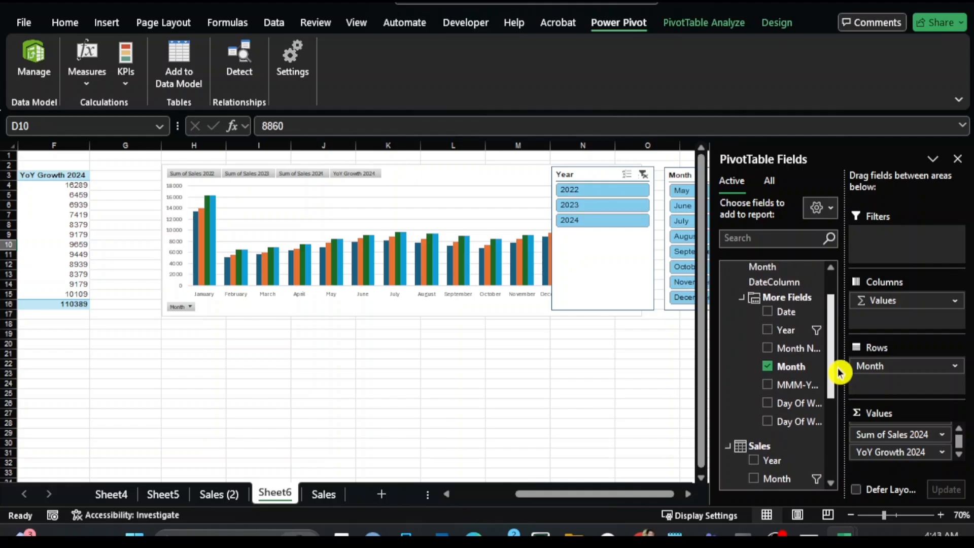
scroll(840, 380, up, 1)
scroll(841, 394, down, 3)
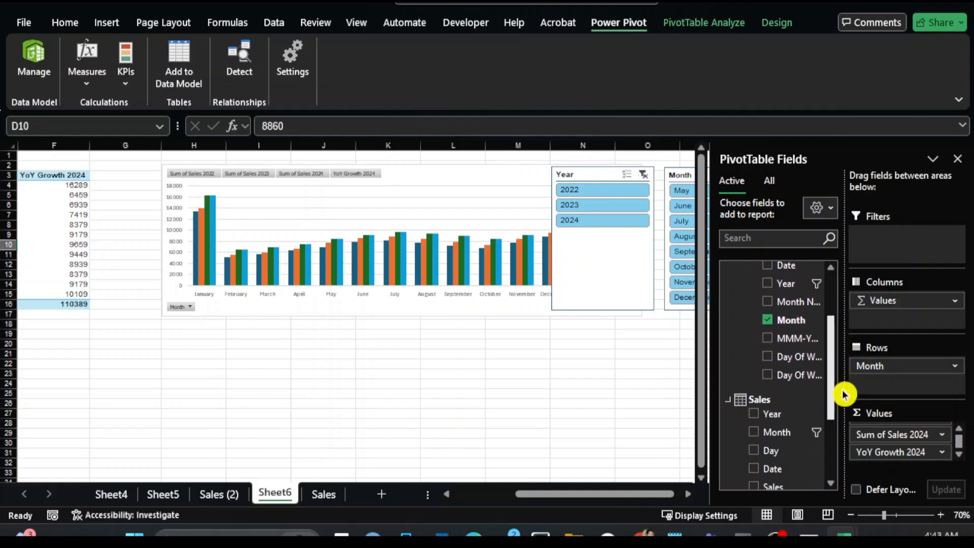
scroll(844, 423, down, 1)
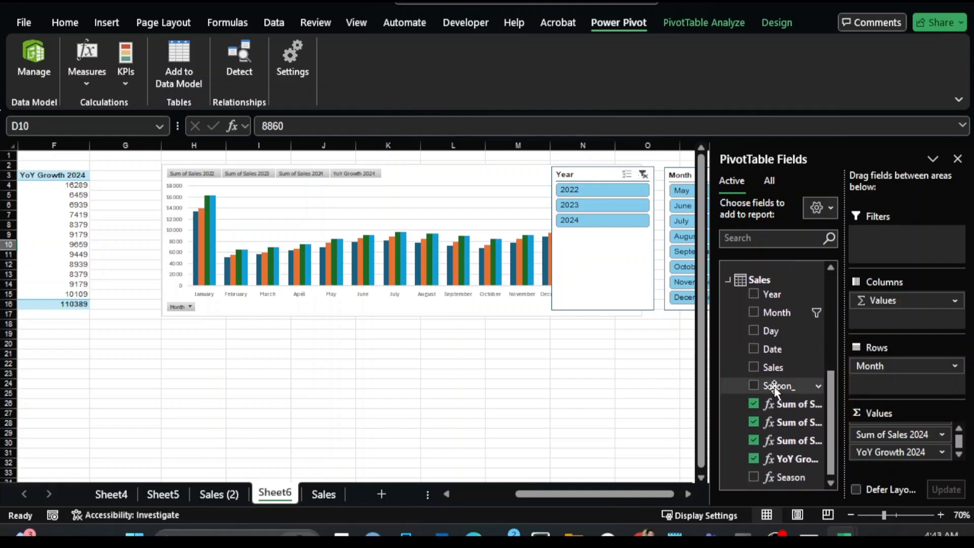
drag(775, 389, 896, 318)
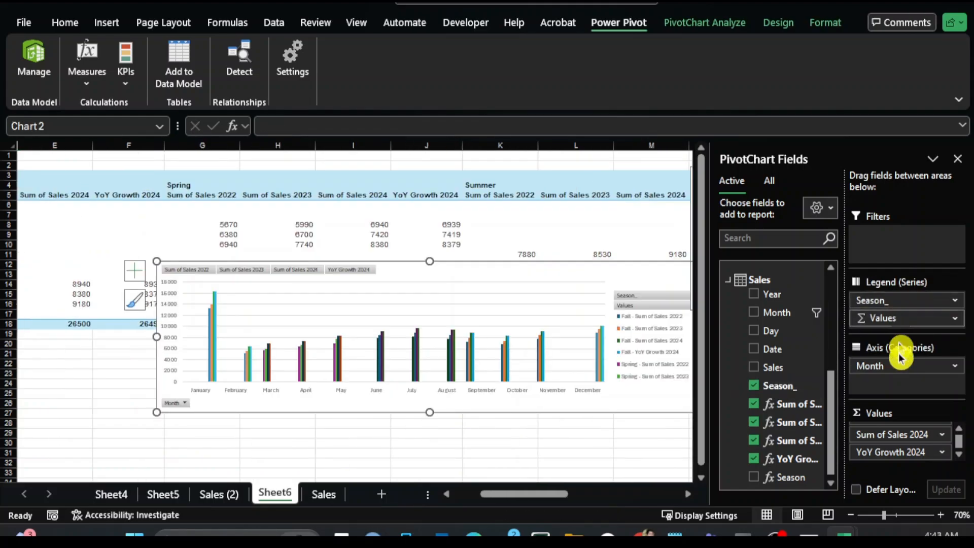
drag(897, 363, 700, 370)
drag(927, 296, 873, 376)
- Close the field list, move the PivotChart up beside the PivotTable and make it narrower and taller, clear of the Year slicer
drag(489, 274, 500, 184)
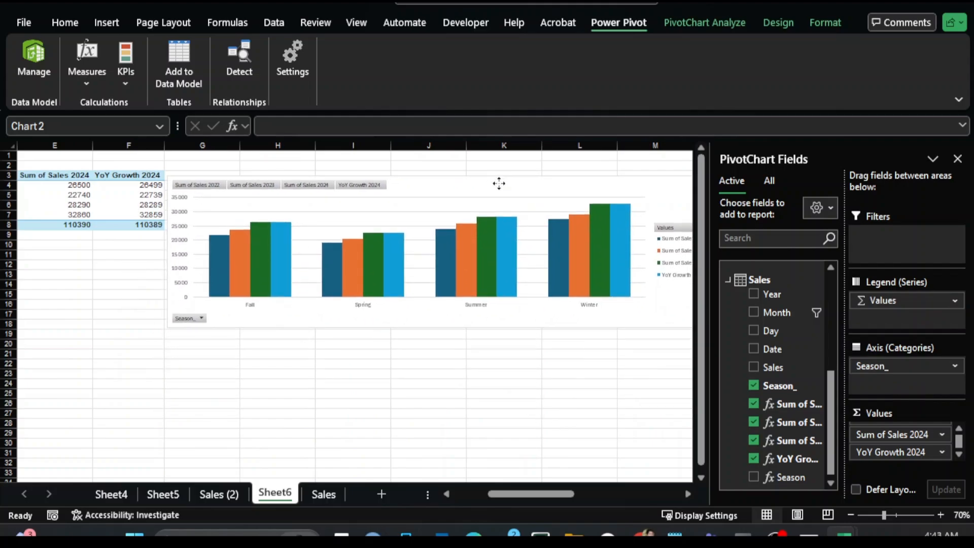
click(958, 159)
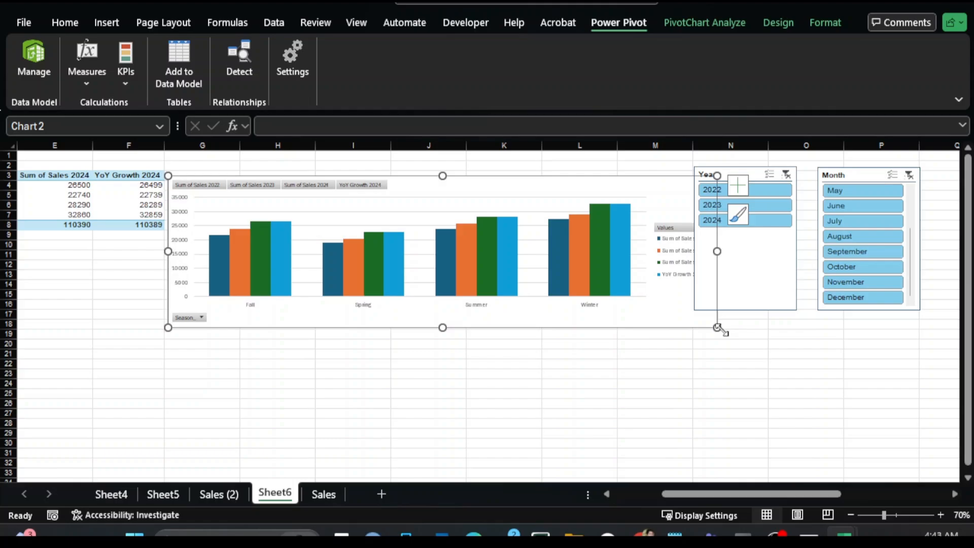
drag(718, 328, 682, 383)
click(731, 432)
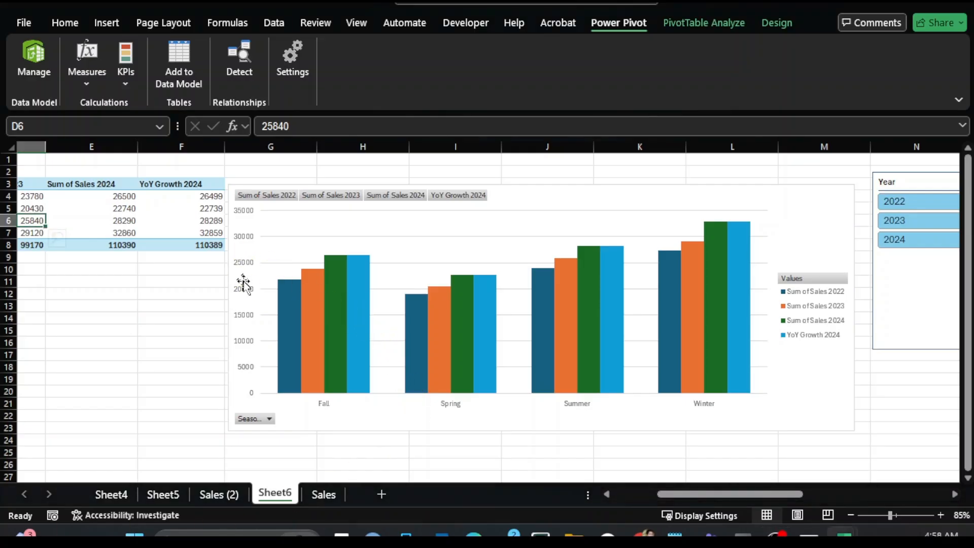
click(246, 315)
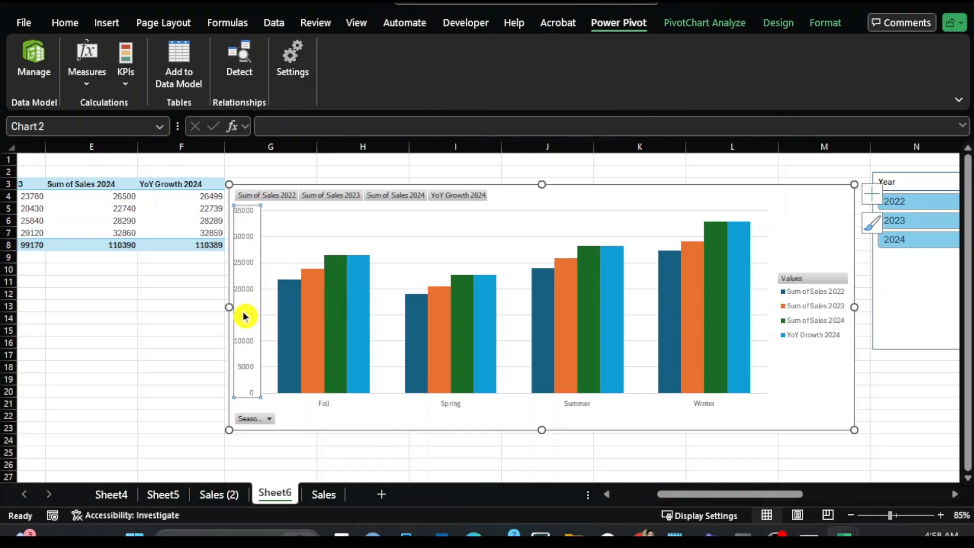
click(252, 205)
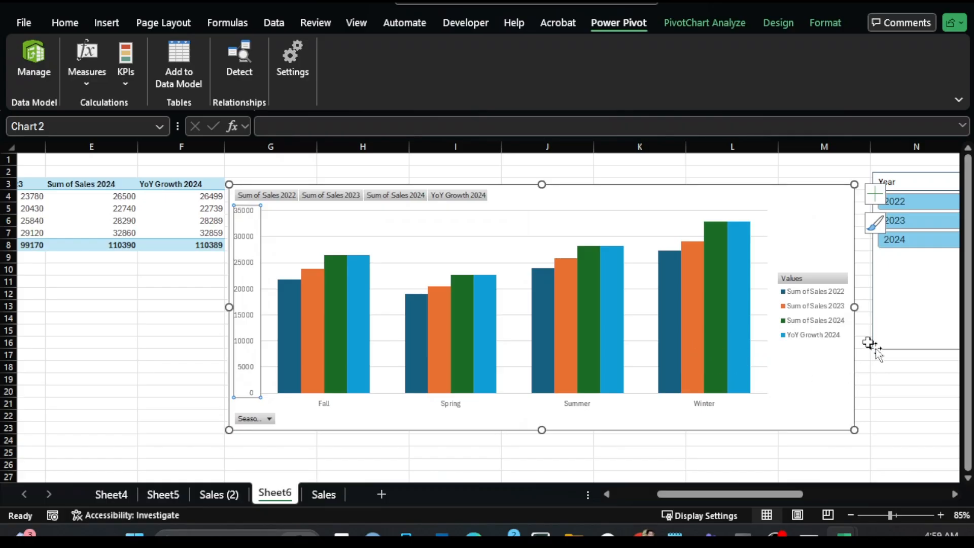
click(804, 323)
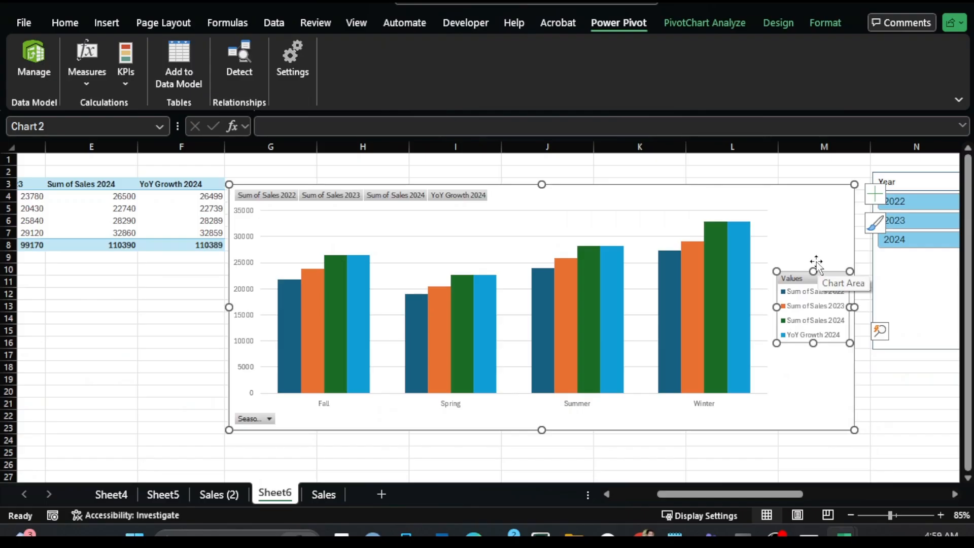
- Show the field list for the seasonal sales PivotTable
click(84, 211)
right_click(84, 213)
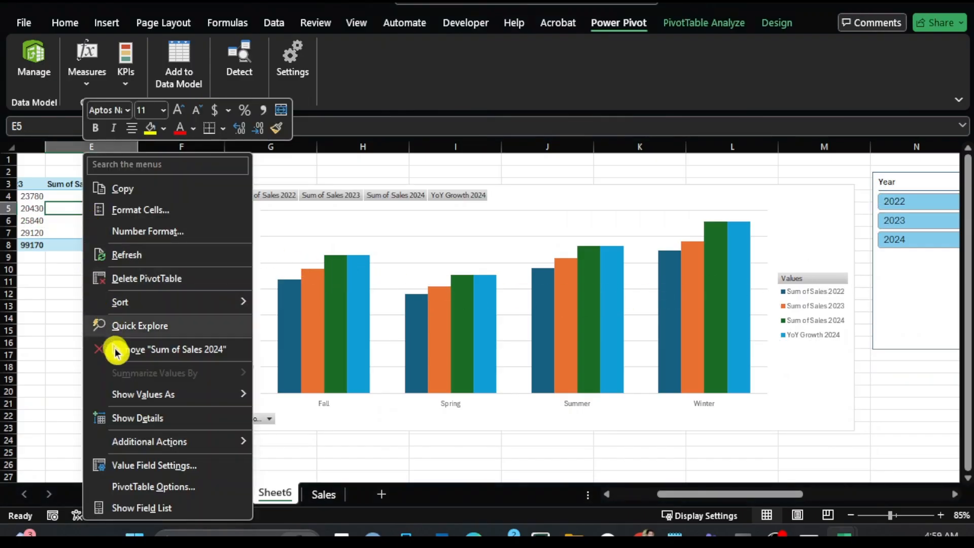
click(146, 507)
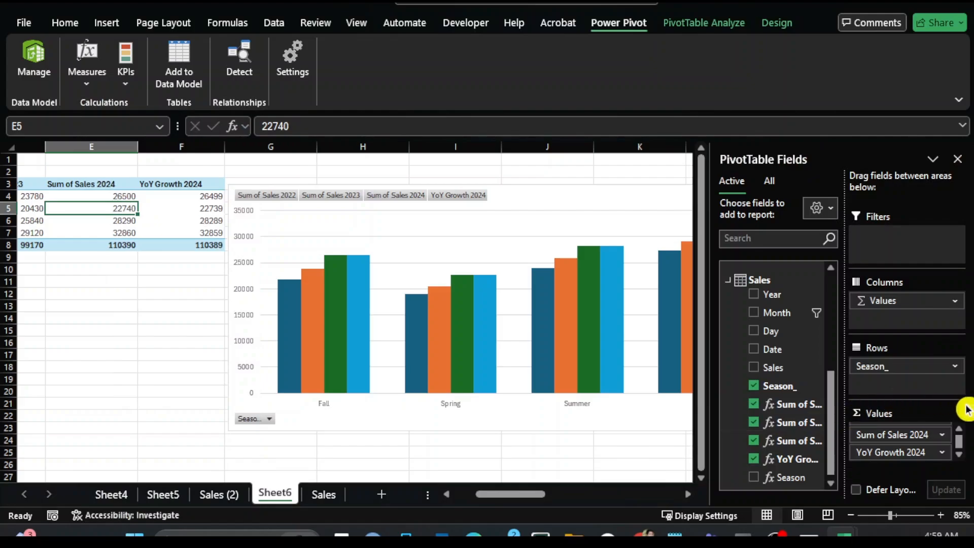
- Set up a Less Than conditional formatting rule on the PivotTable with threshold 22600 and Light Red Fill with Dark Red Text
key(alt)
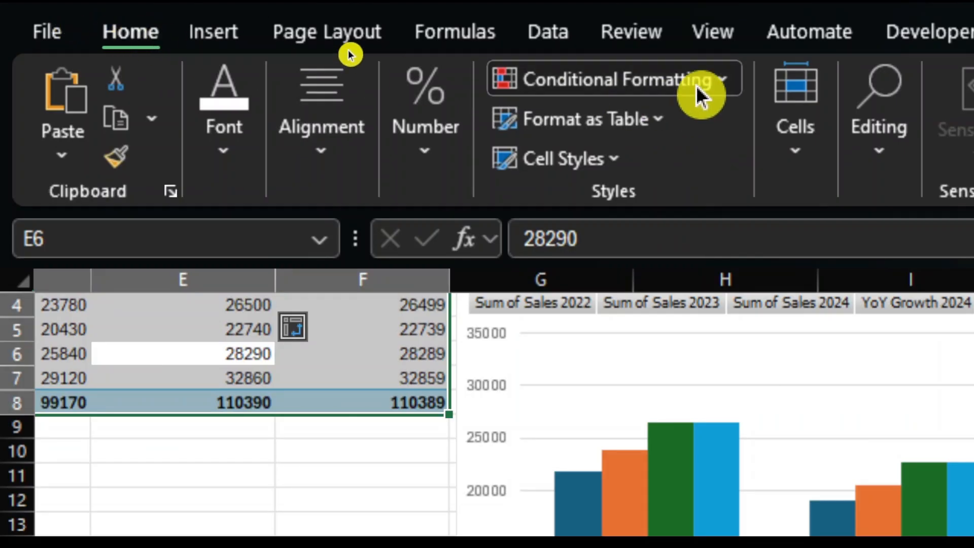
click(696, 85)
mouse_move(687, 135)
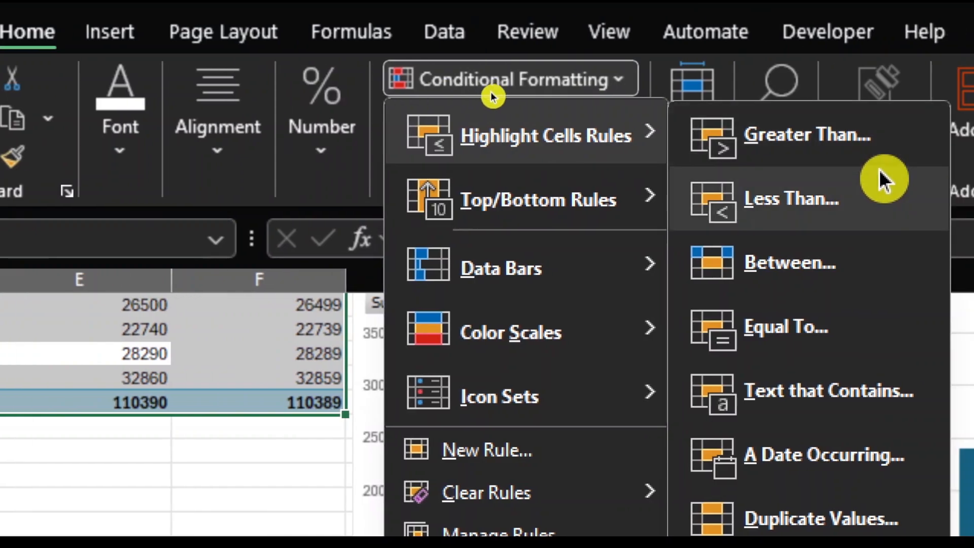
click(833, 197)
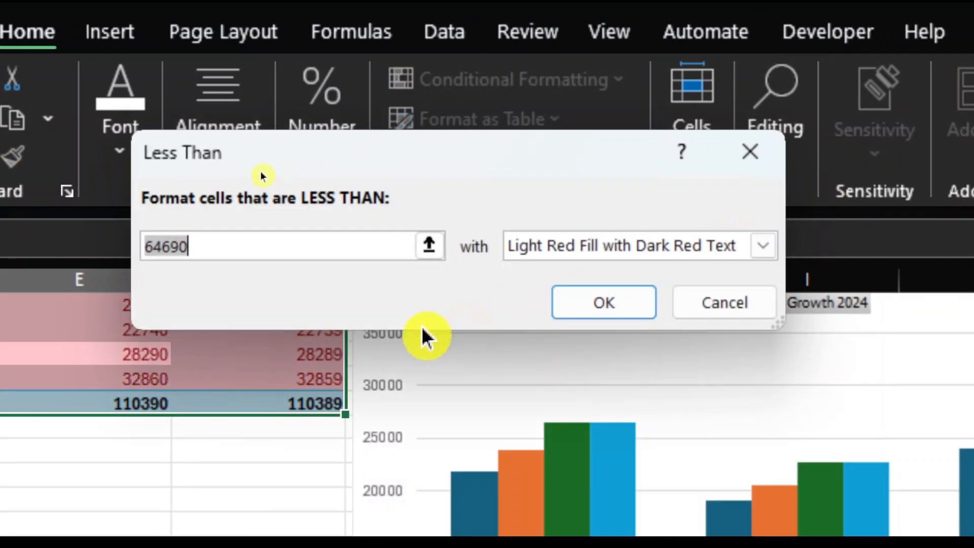
text(26)
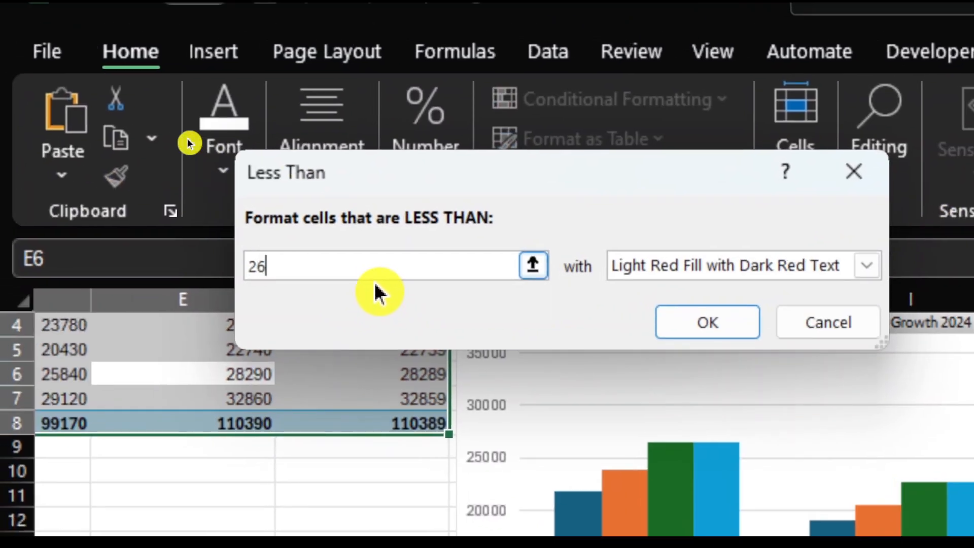
key(BackSpace)
text(2600)
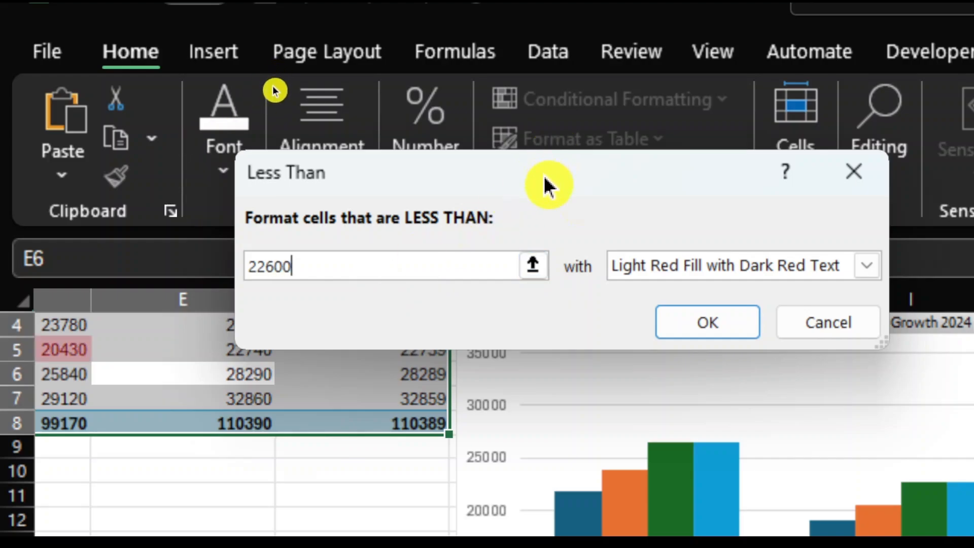
drag(548, 187, 725, 97)
scroll(207, 371, up, 1)
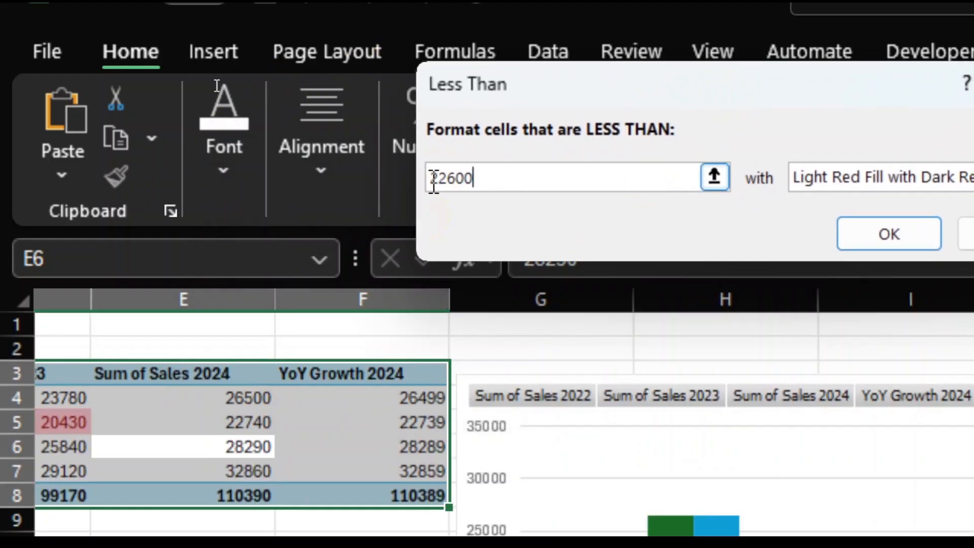
drag(774, 87, 503, 117)
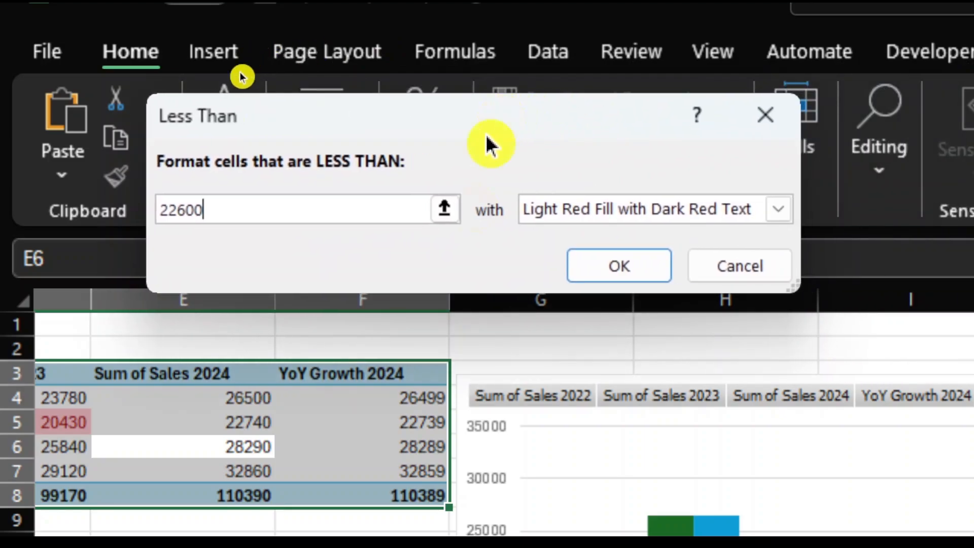